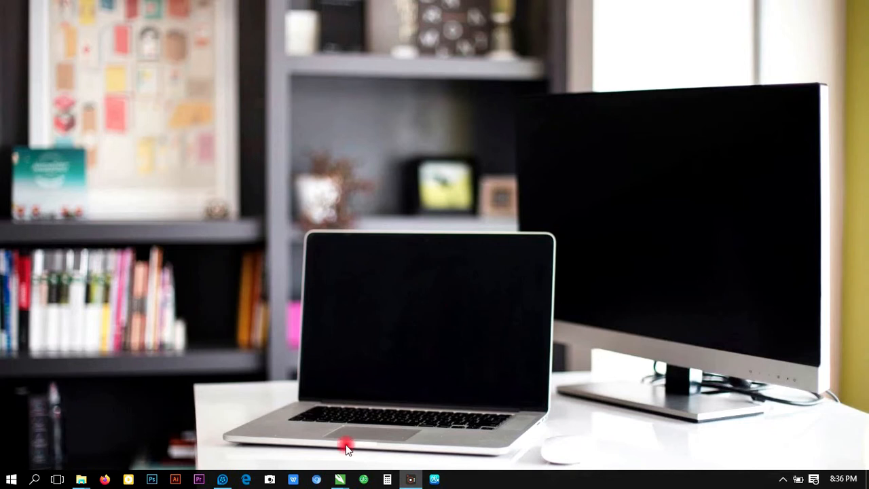
Switch to the DETTOL window in CorelDRAW and create a new 360 by 360 px document named DETTOL LOGO
mouse_move(340, 479)
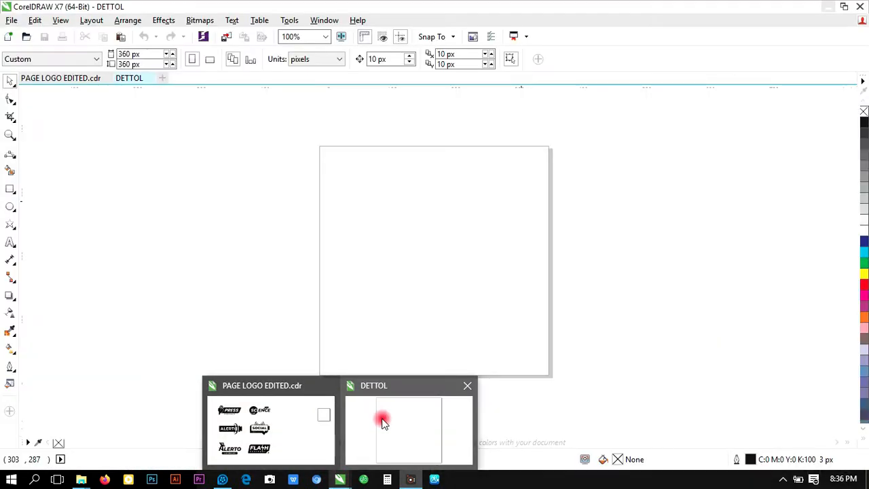
left_click(382, 422)
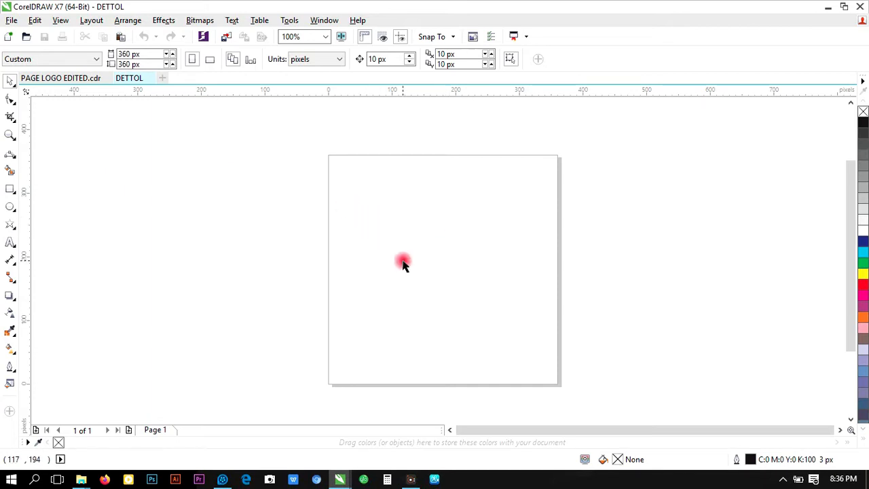
left_click(11, 21)
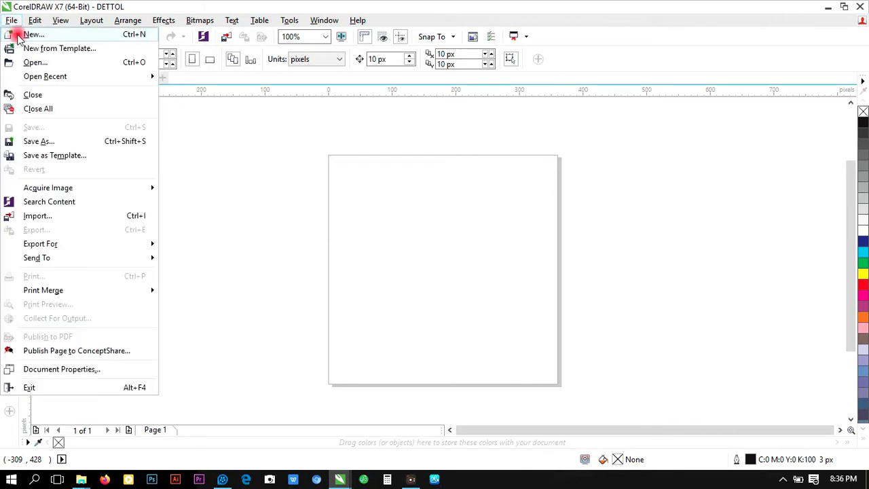
left_click(27, 35)
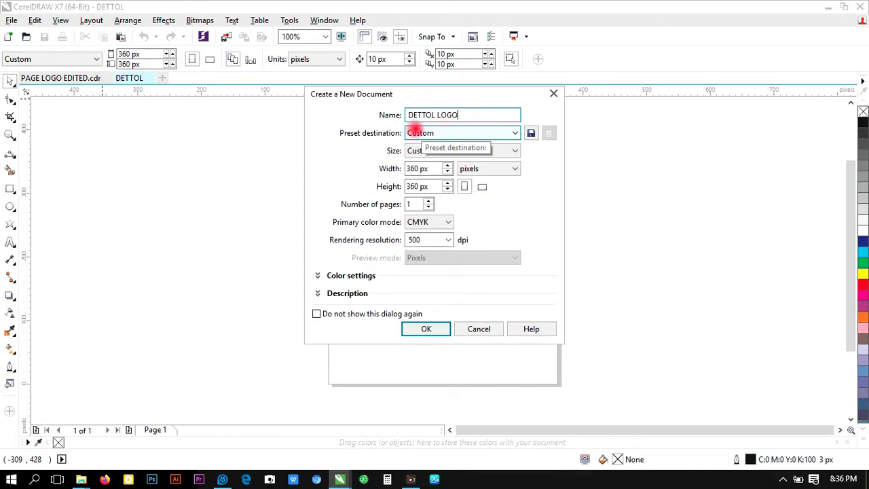
left_click_drag(430, 169, 357, 167)
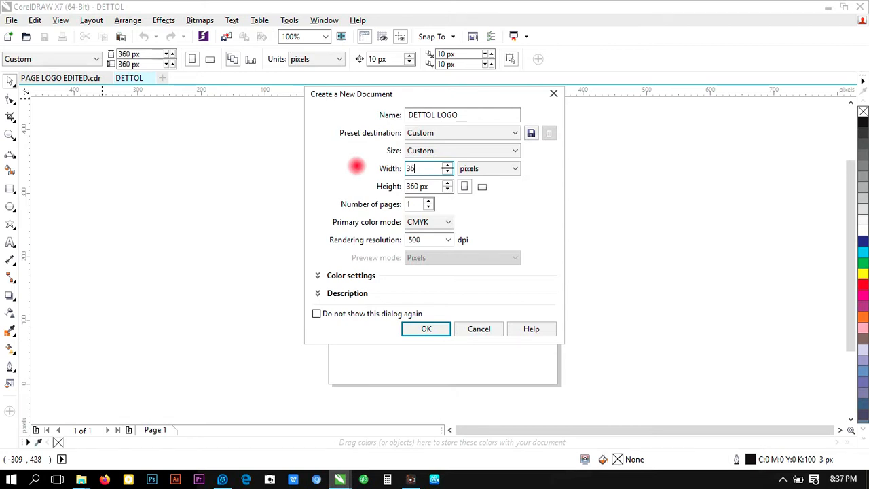
key("Tab")
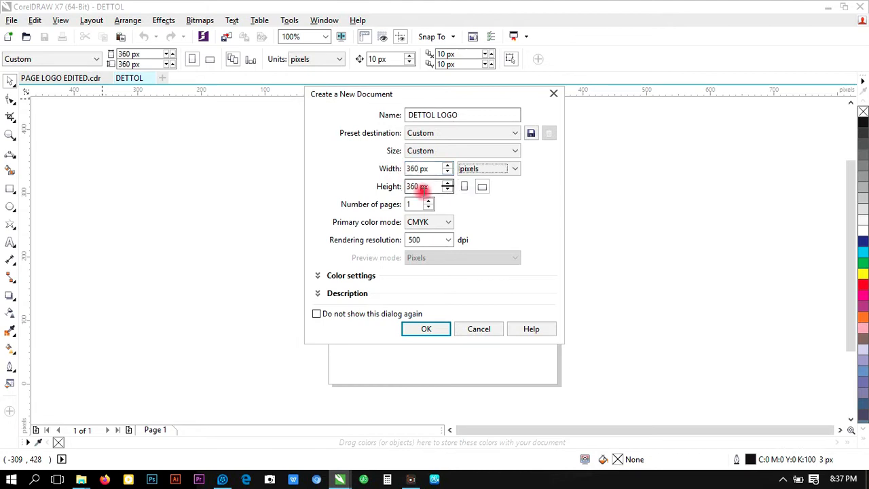
key("Tab")
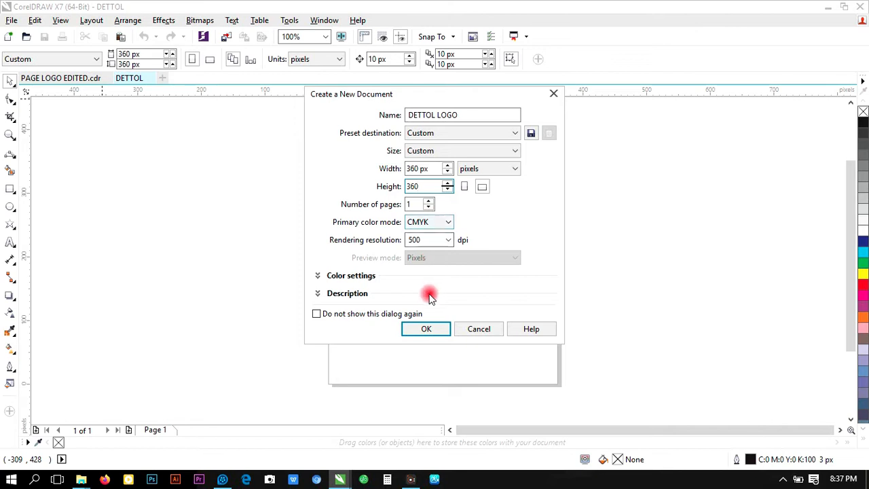
left_click(424, 330)
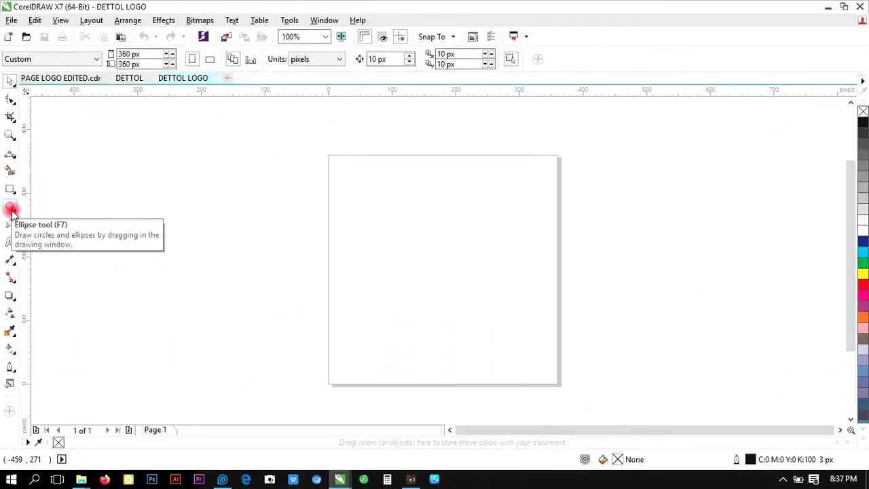
Draw an ellipse about 264 px wide and 241 px high and move it to roughly the centre of the page
left_click(11, 208)
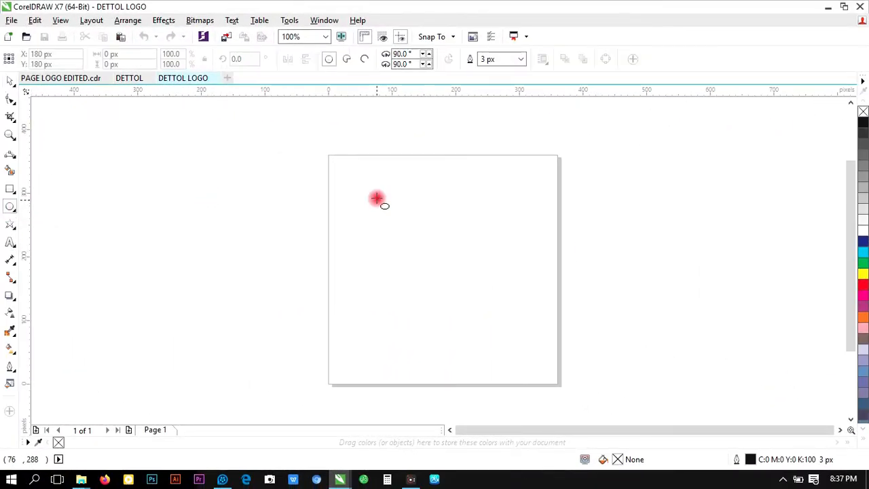
left_click_drag(373, 169, 548, 342)
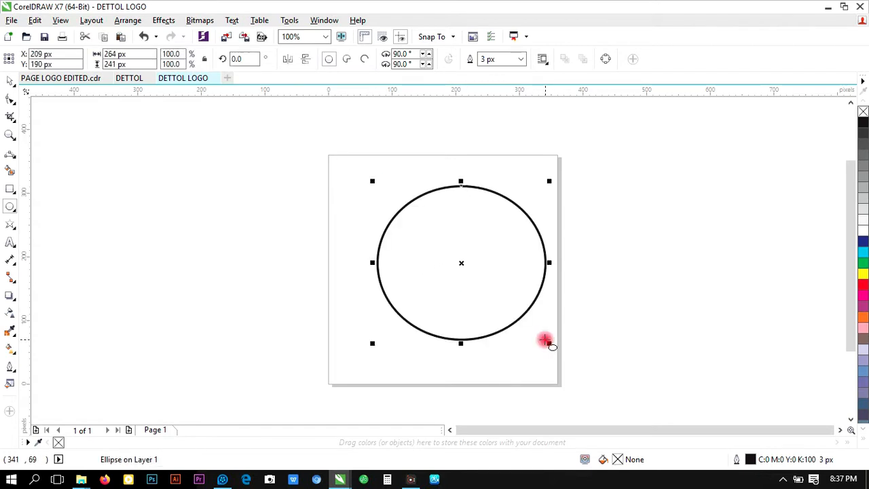
left_click_drag(463, 263, 445, 264)
left_click(672, 269)
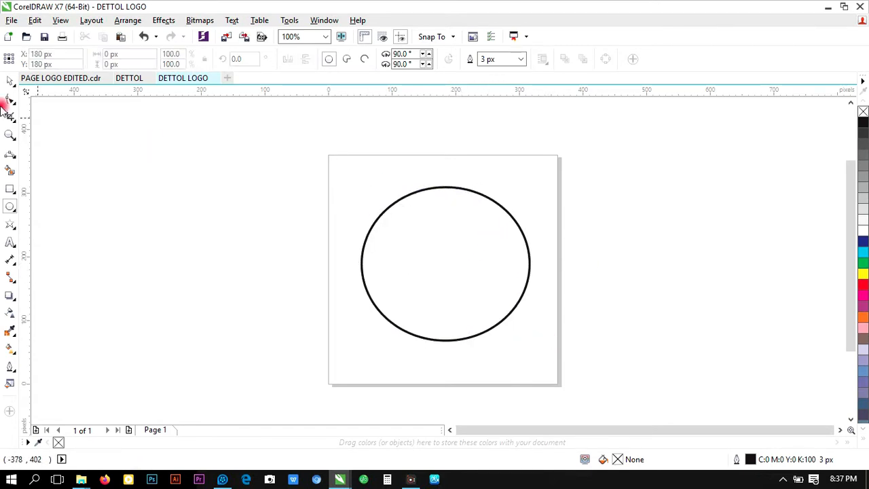
Fill the ellipse with lime green (C:40 M:0 Y:100 K:0) and set its outline width to None
left_click(11, 80)
left_click(460, 283)
left_click(862, 440)
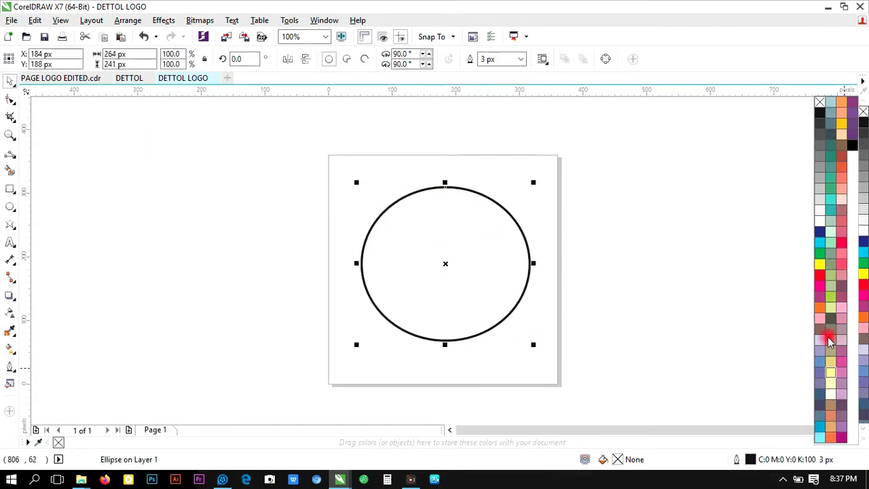
left_click(832, 298)
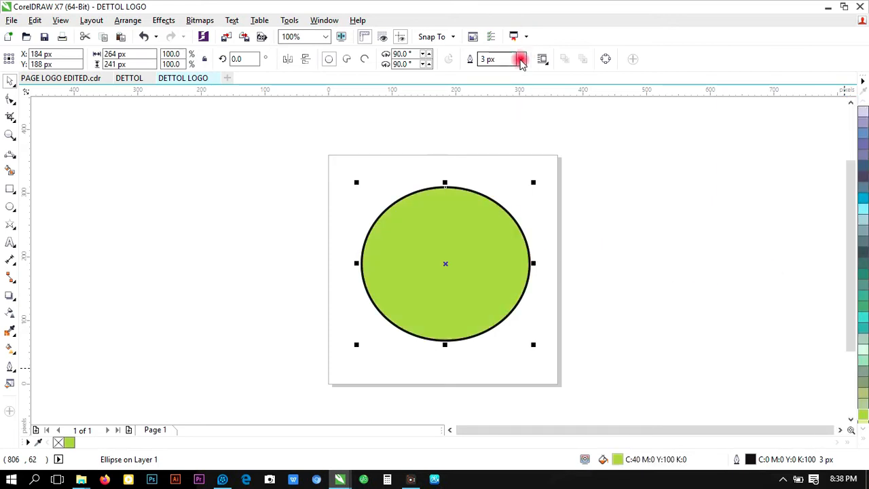
left_click(520, 59)
left_click(489, 72)
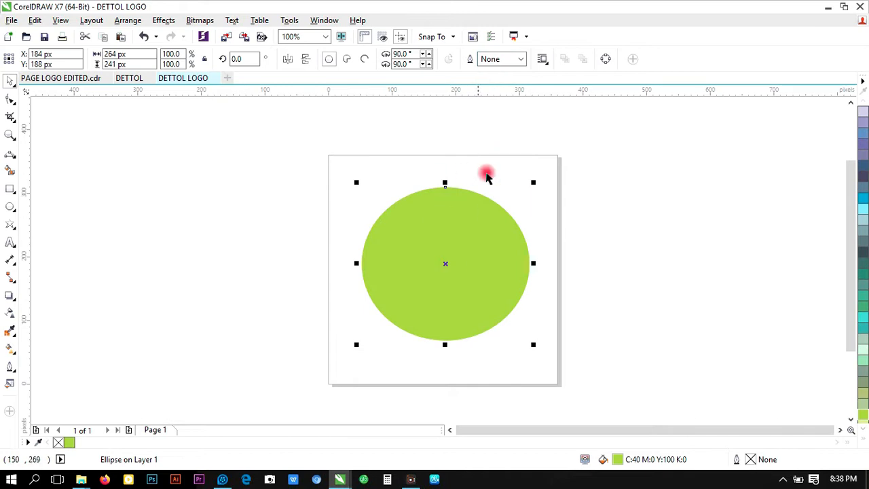
left_click(75, 154)
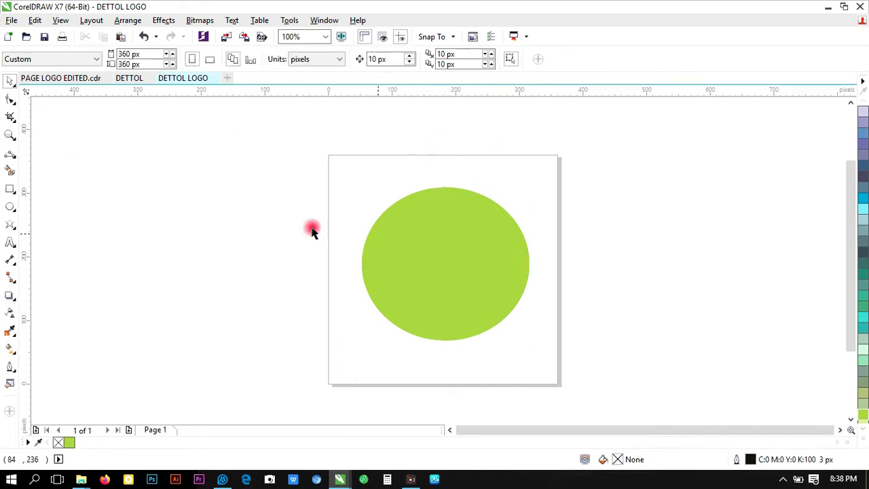
Add the artistic text "Dettol" beside the page, with only the first letter capitalised
left_click(10, 243)
left_click(144, 291)
type("DE")
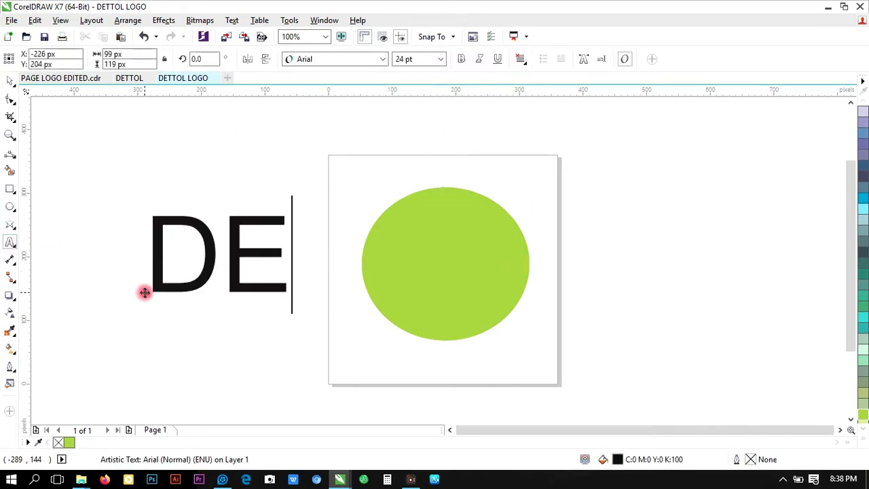
key("BackSpace")
type("ettol")
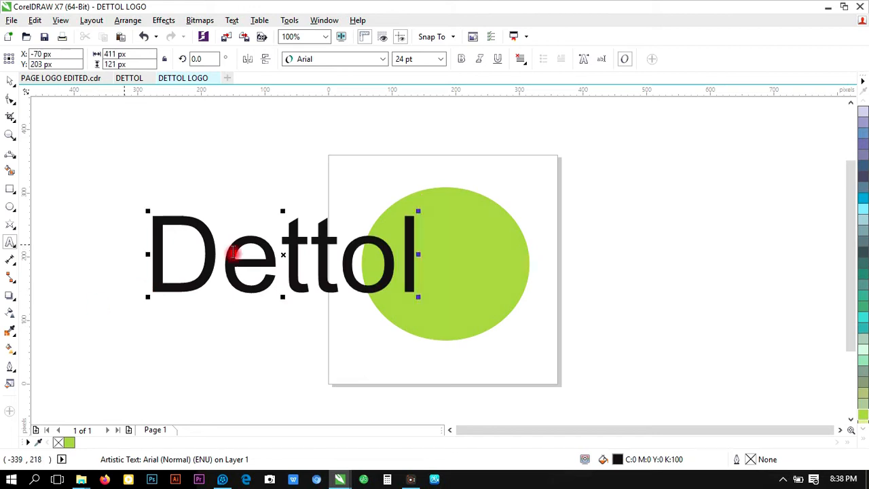
Scale the Dettol text down to about 222 px wide and centre it on the green ellipse
left_click(9, 84)
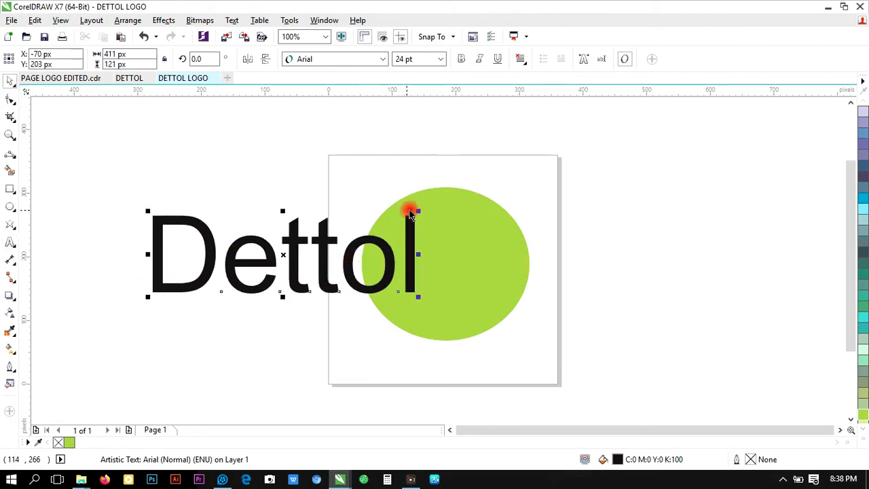
left_click_drag(407, 207, 317, 233)
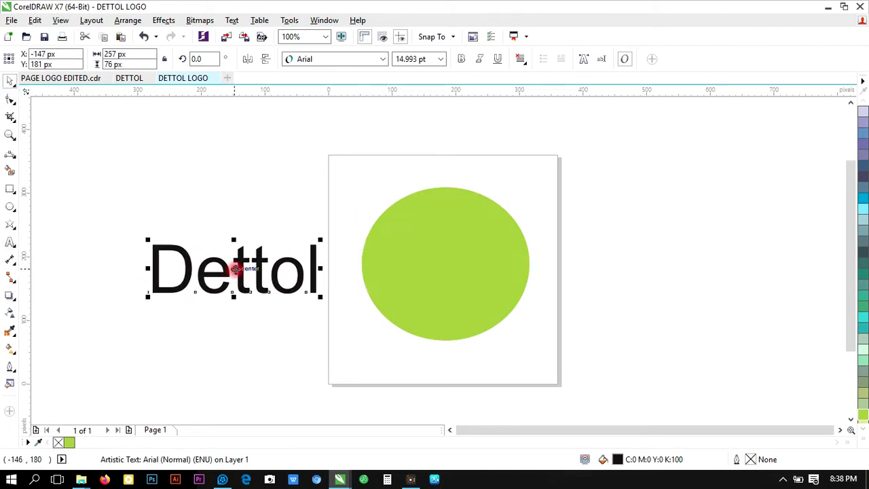
left_click_drag(234, 269, 445, 265)
left_click_drag(531, 236, 523, 246)
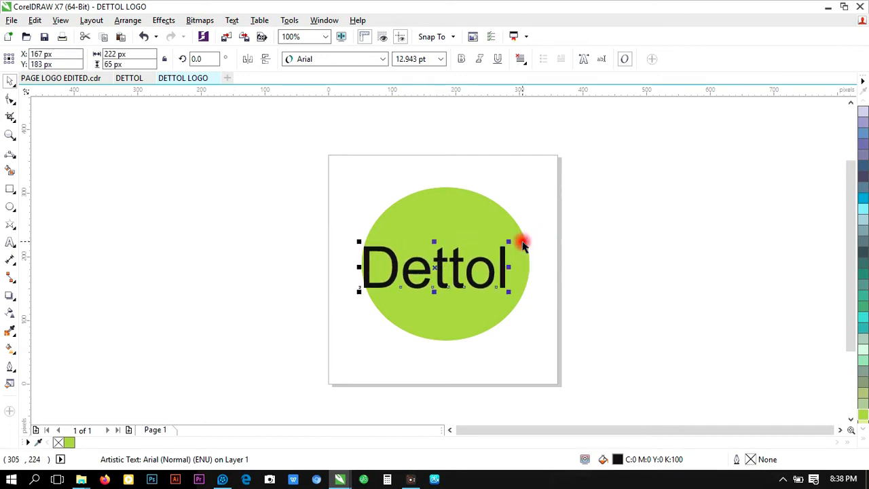
left_click_drag(453, 272, 466, 272)
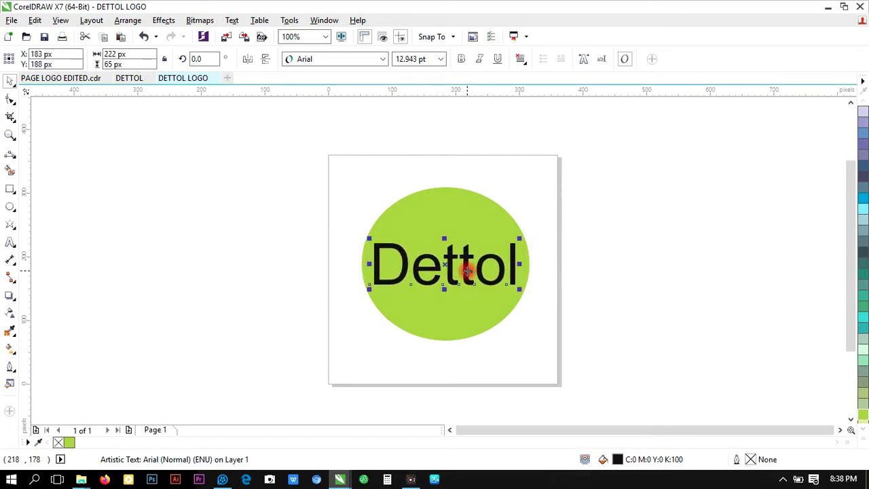
Make the Dettol text bold and shrink it to about 225 px wide so it fits inside the ellipse
left_click(460, 58)
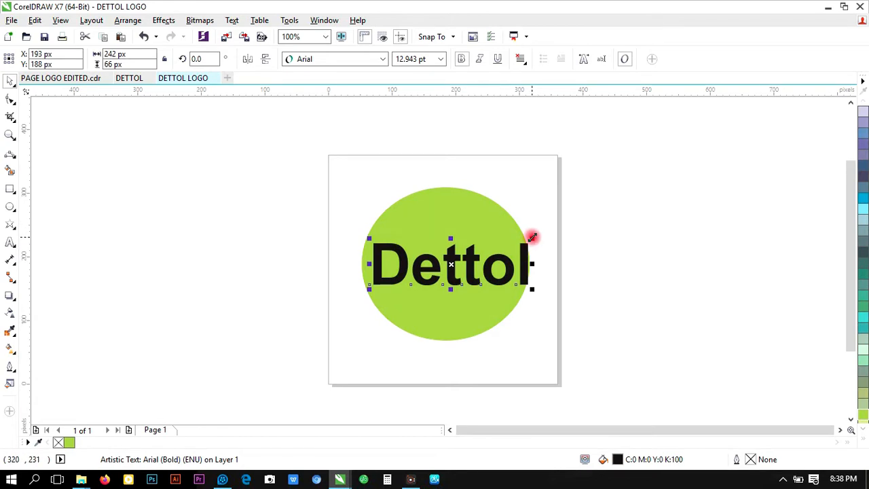
left_click_drag(532, 236, 521, 242)
left_click(557, 235)
Fill the Dettol text with Blue (C:100 M:100 Y:0 K:0)
left_click(468, 283)
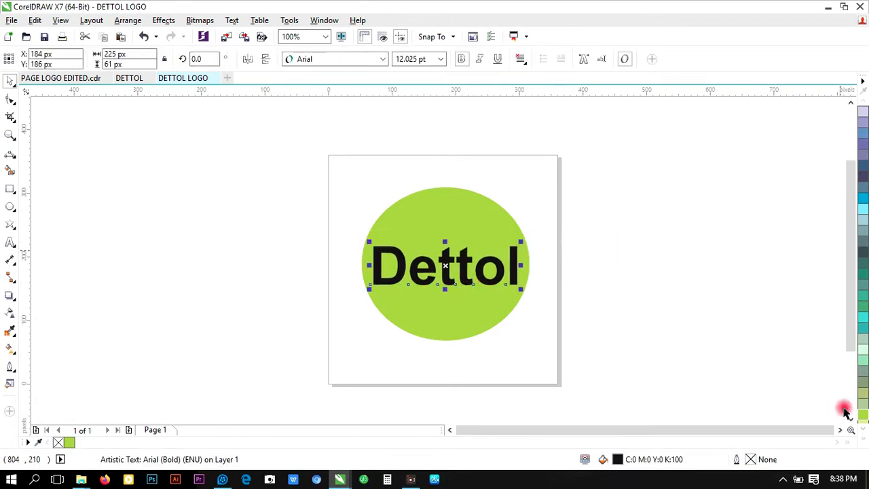
left_click(862, 434)
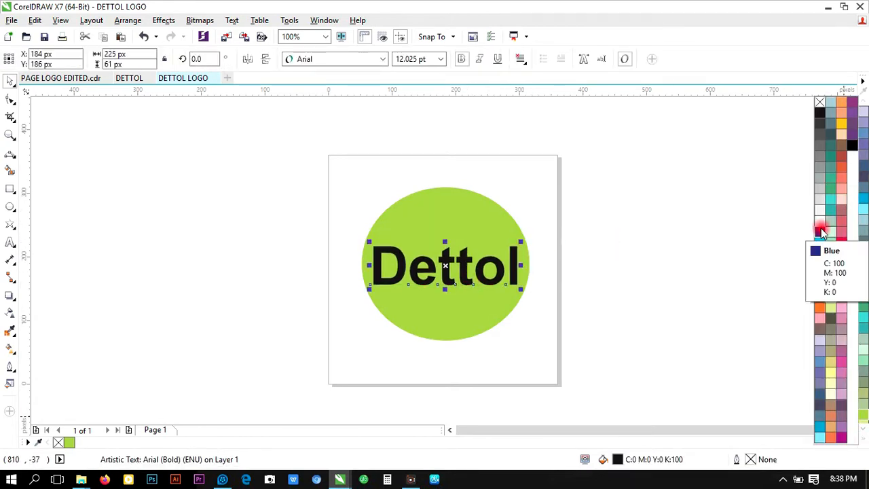
left_click(821, 228)
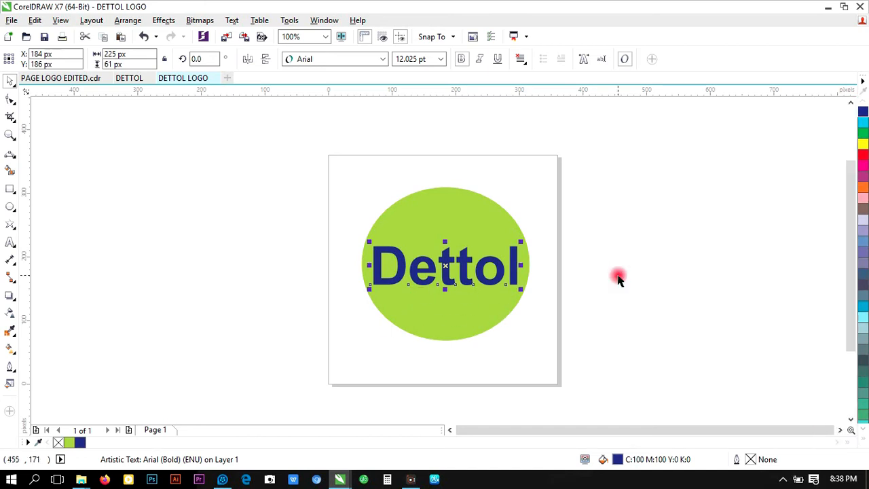
left_click(549, 274)
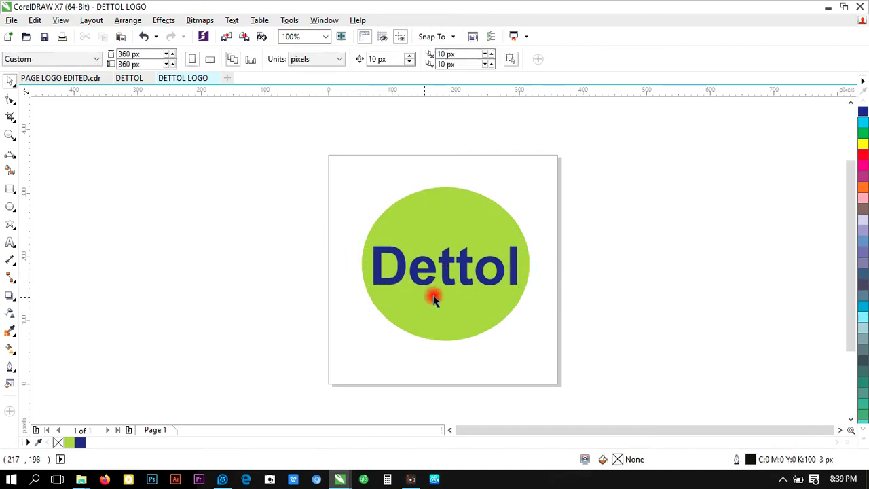
Duplicate the blue Dettol text, fill the copy with white and place it just above the original
left_click(383, 260)
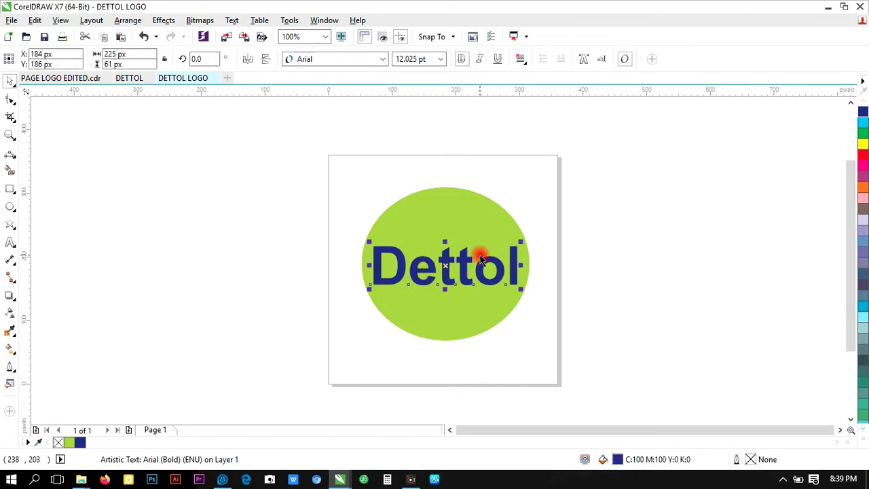
key("ctrl+d")
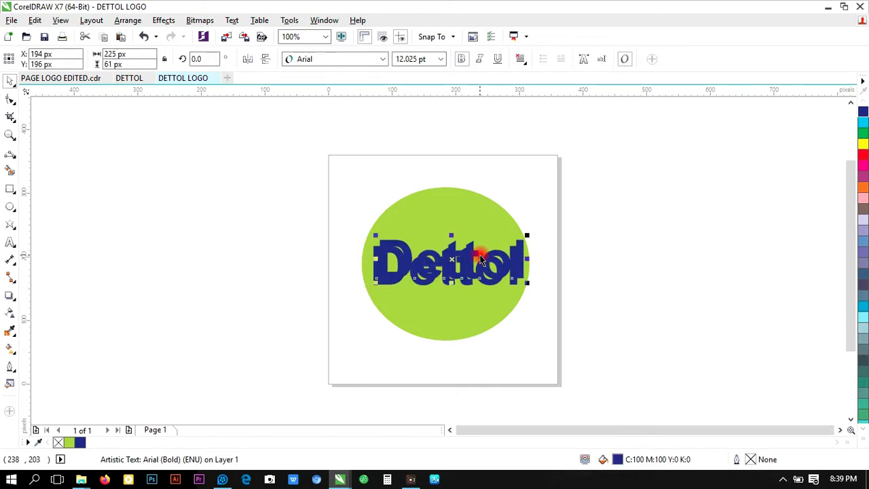
left_click(858, 438)
left_click(819, 223)
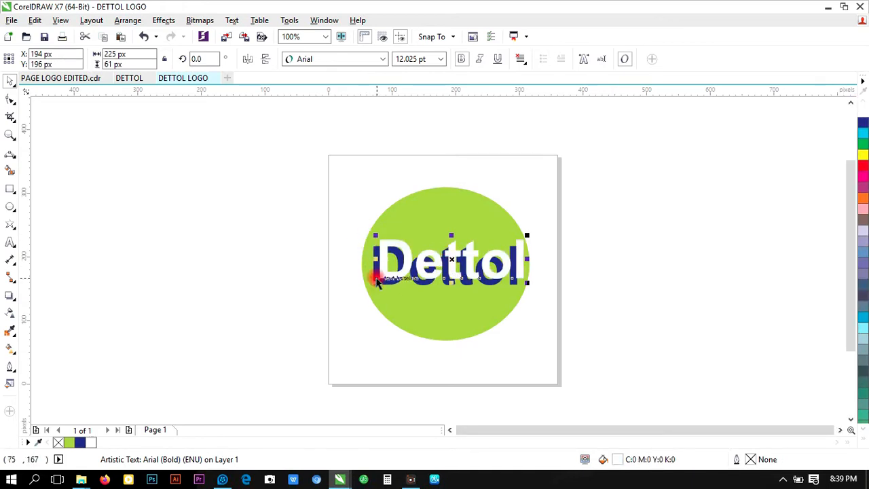
left_click_drag(423, 271, 496, 229)
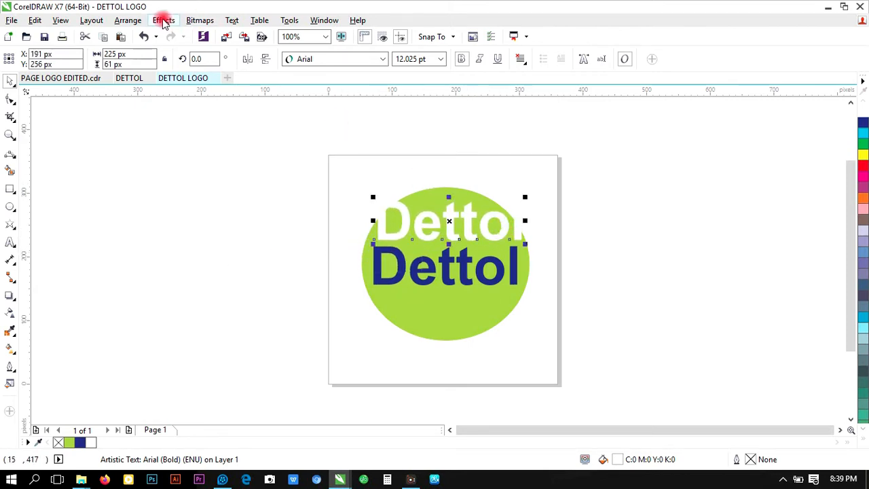
Convert the white Dettol text to a 500 dpi CMYK bitmap with anti-aliasing and a transparent background
left_click(197, 20)
left_click(209, 37)
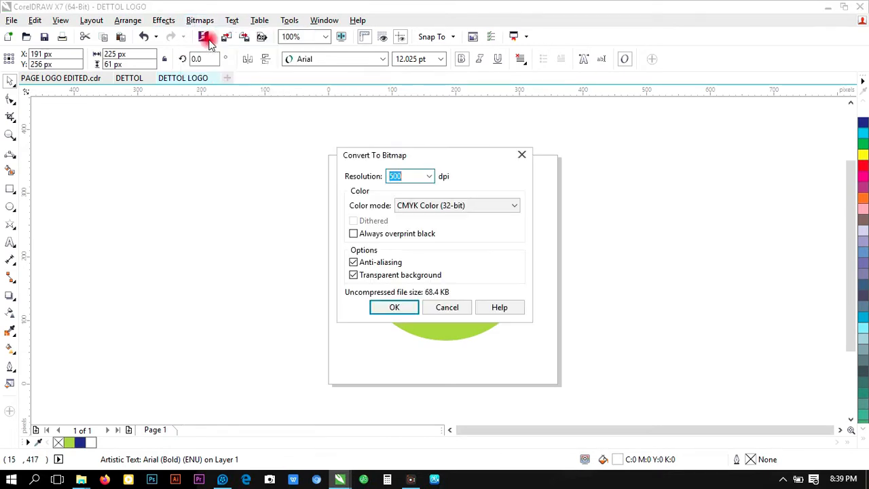
left_click(394, 307)
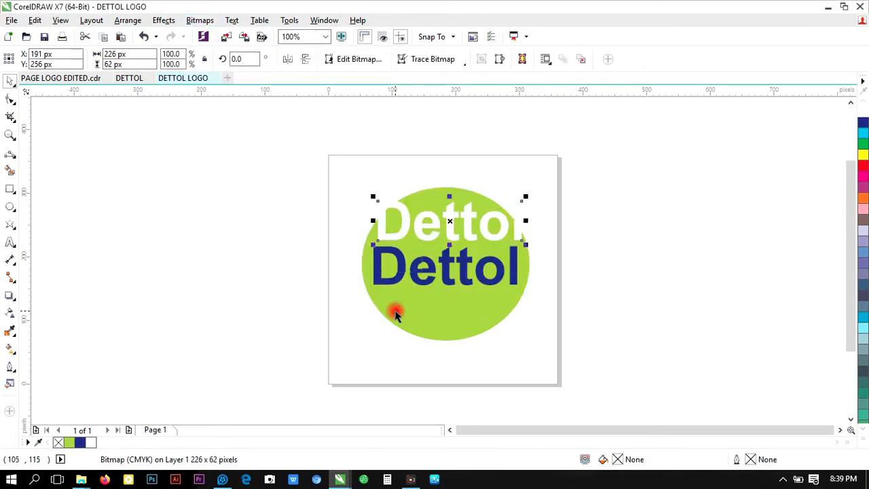
Apply a Gaussian Blur with a small radius to the white Dettol bitmap
left_click(198, 20)
mouse_move(239, 299)
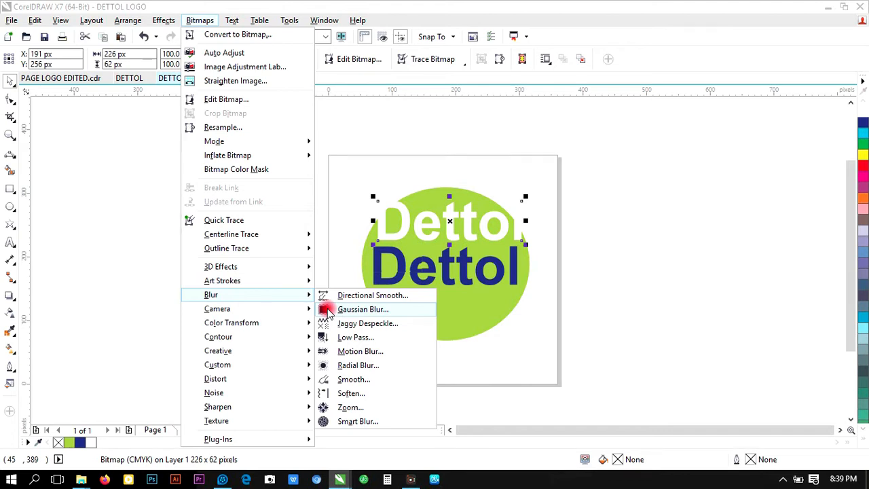
left_click(363, 310)
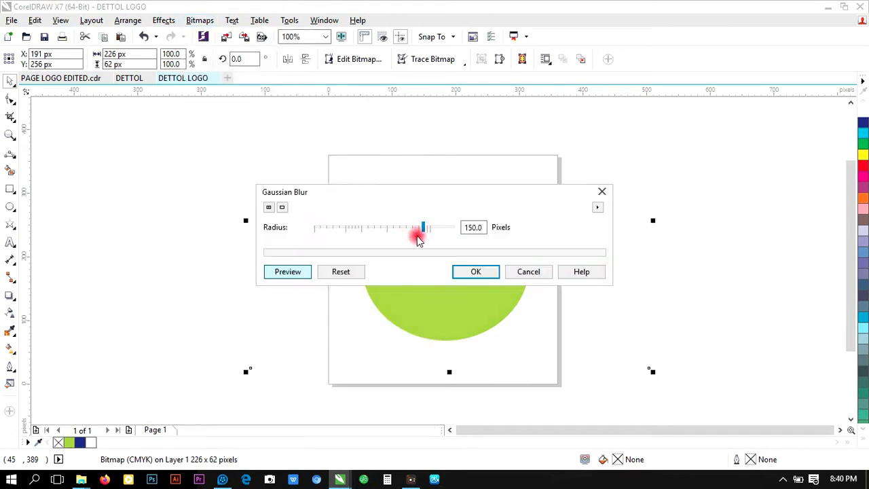
left_click_drag(421, 228, 428, 278)
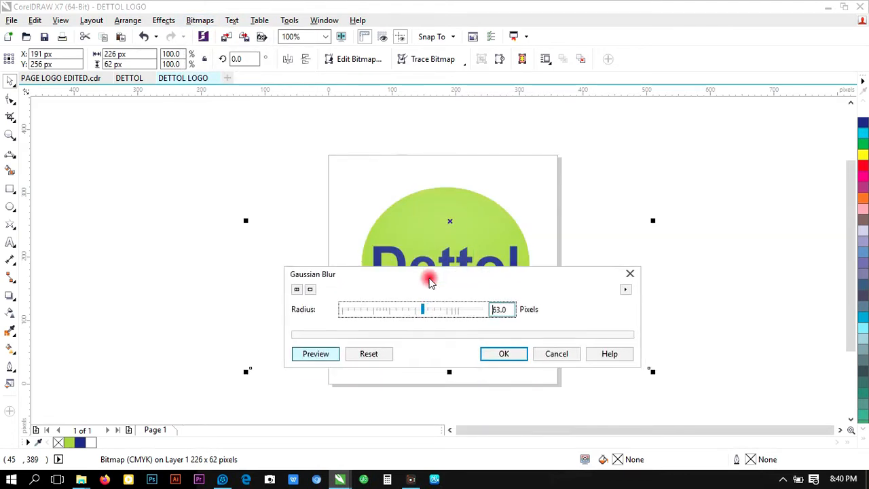
left_click_drag(423, 309, 360, 308)
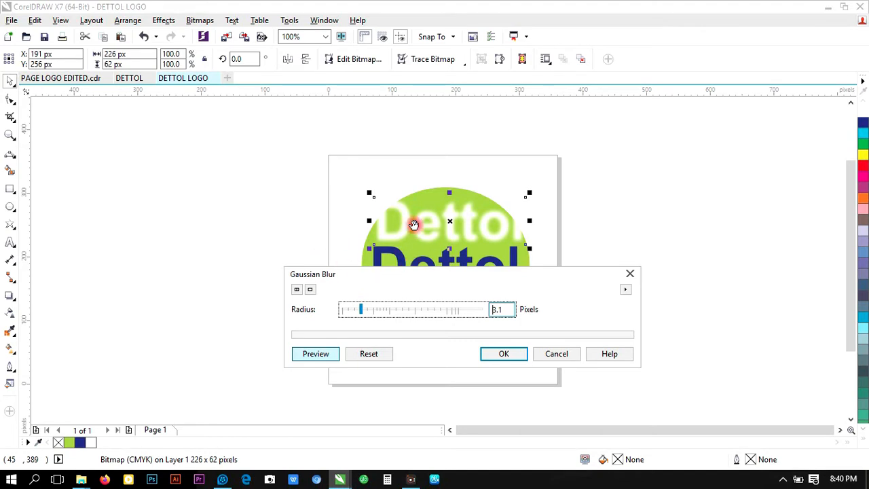
left_click(502, 358)
Move the blurred white bitmap down and order it in front of the green ellipse, behind the blue text
left_click_drag(448, 220, 442, 290)
right_click(442, 290)
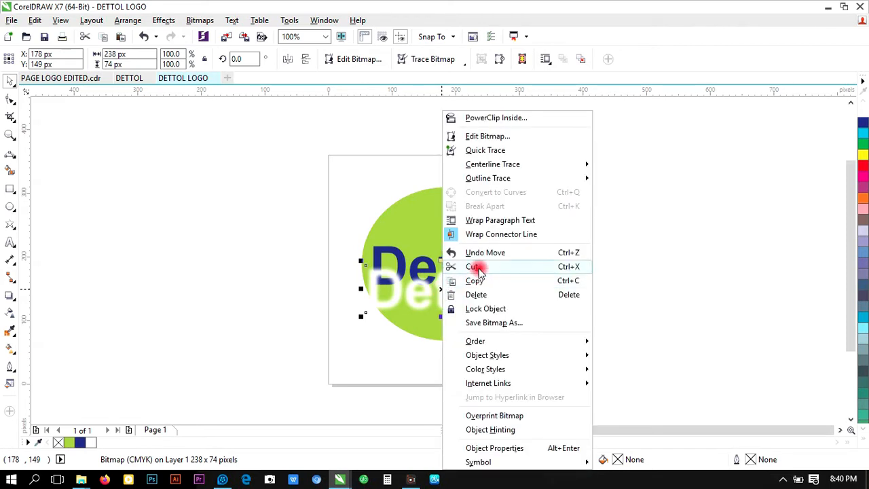
mouse_move(471, 343)
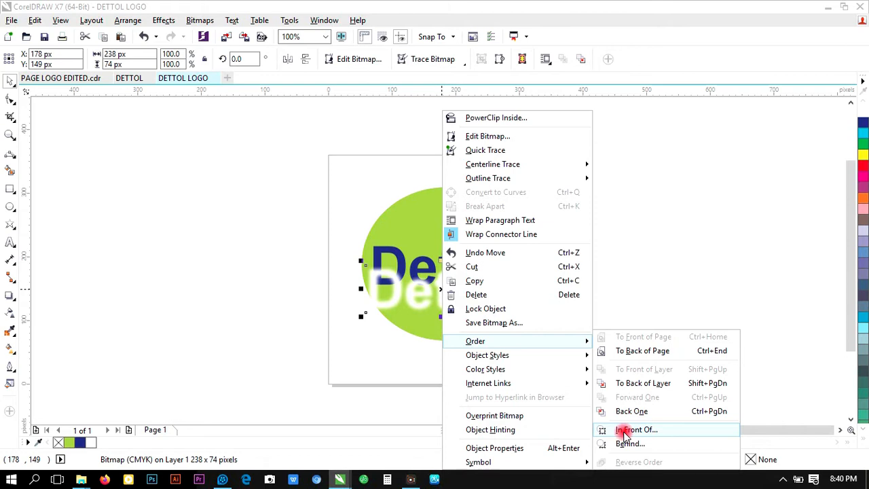
left_click(624, 430)
left_click(438, 209)
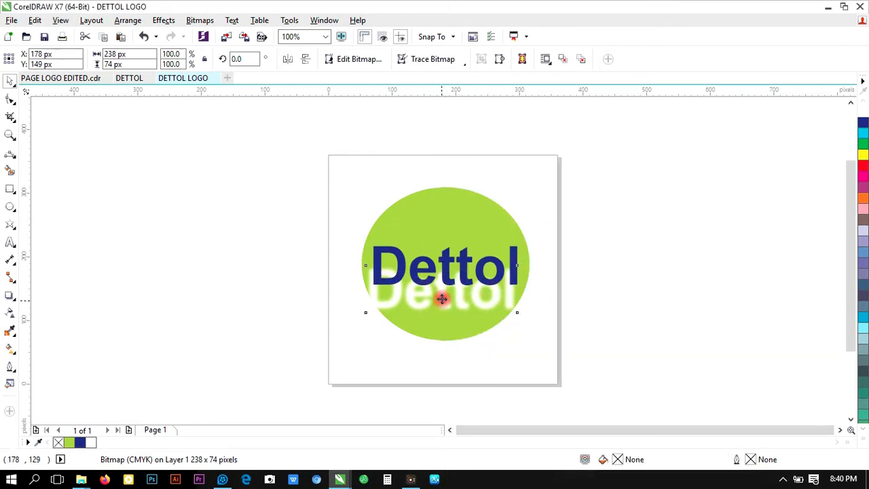
Position the blurred white bitmap directly behind the blue Dettol text at X 185 px, Y 186 px, so it forms an even glow
left_click_drag(442, 298, 444, 288)
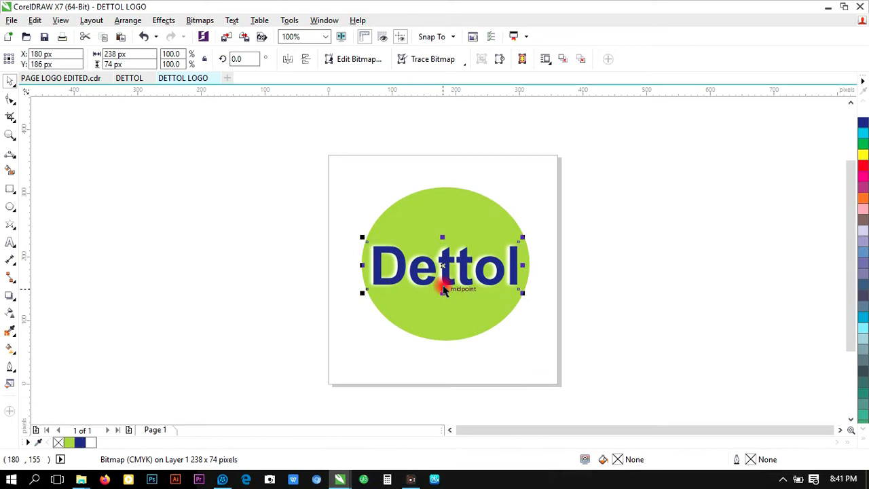
left_click(10, 135)
left_click(470, 273)
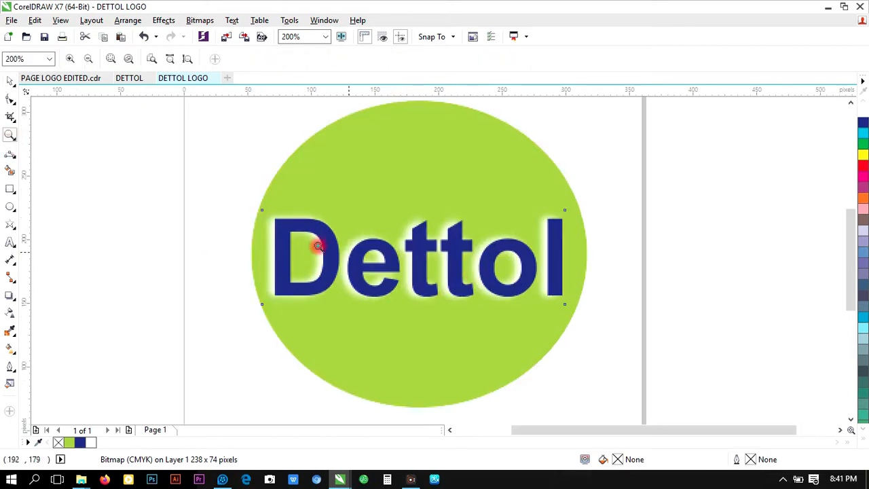
left_click(8, 82)
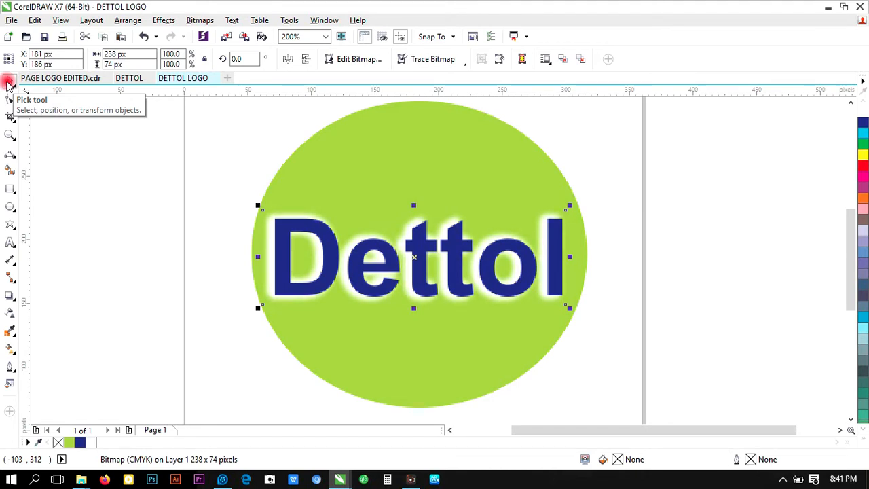
key("Right")
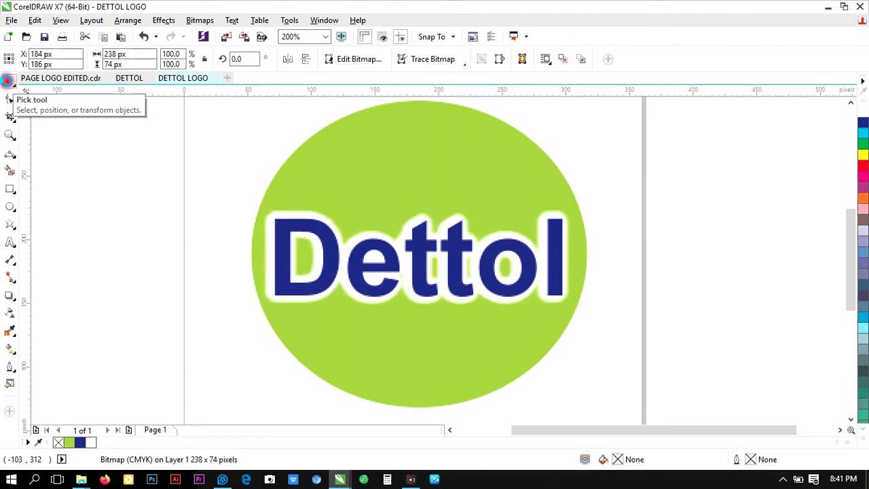
key("Right")
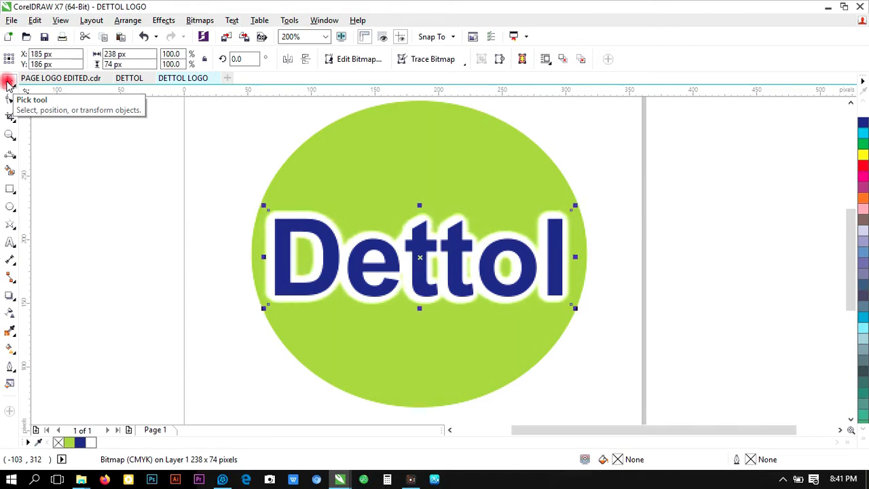
left_click(649, 174)
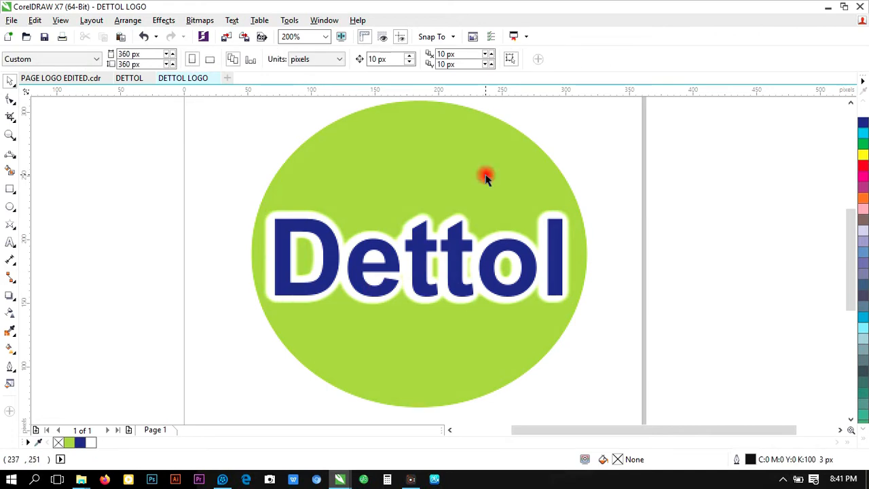
scroll(850, 105, "up", 1)
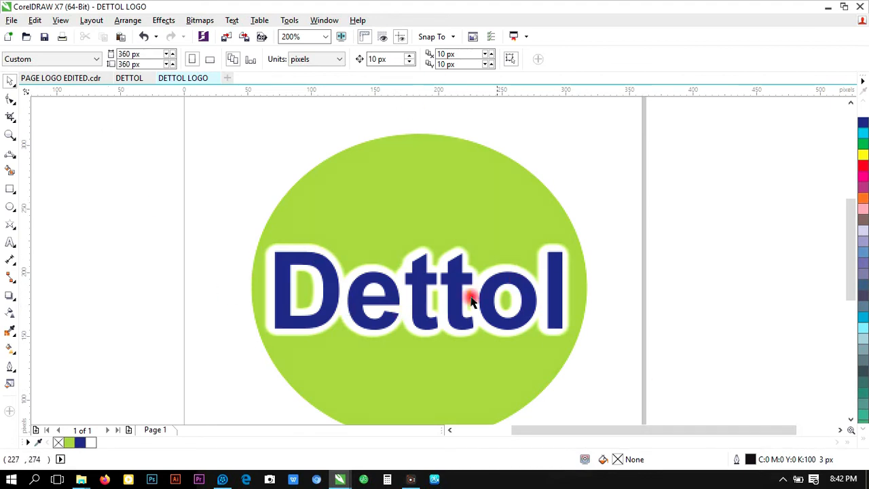
Draw a tall vertical rectangle about 301 px high through the middle of the ellipse and narrow it to about 8 px
left_click(10, 134)
right_click(290, 144)
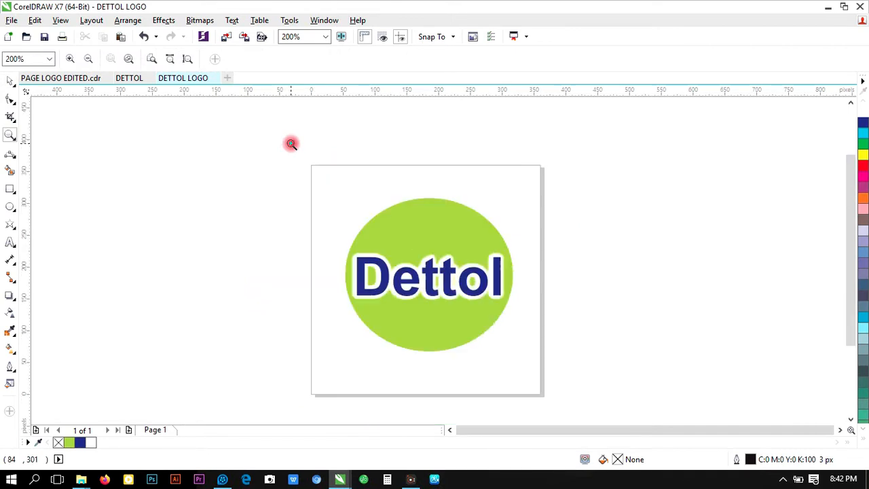
left_click(9, 190)
left_click_drag(422, 176, 433, 365)
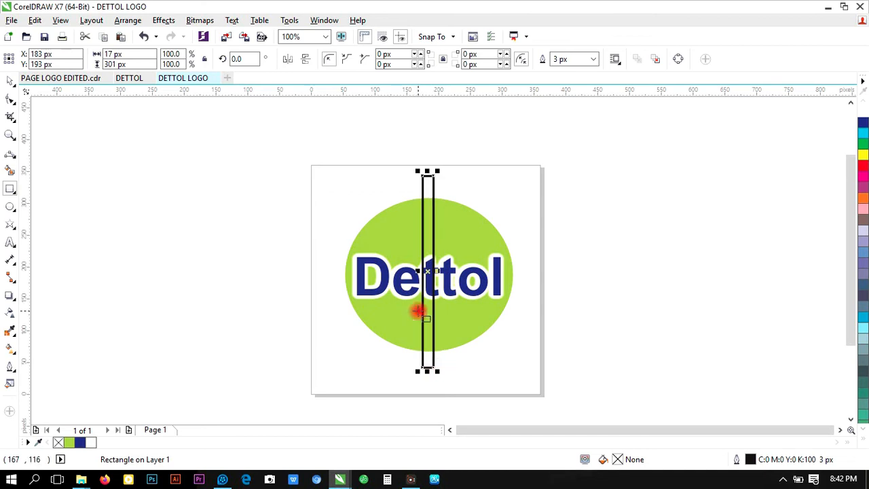
left_click_drag(419, 274, 426, 283)
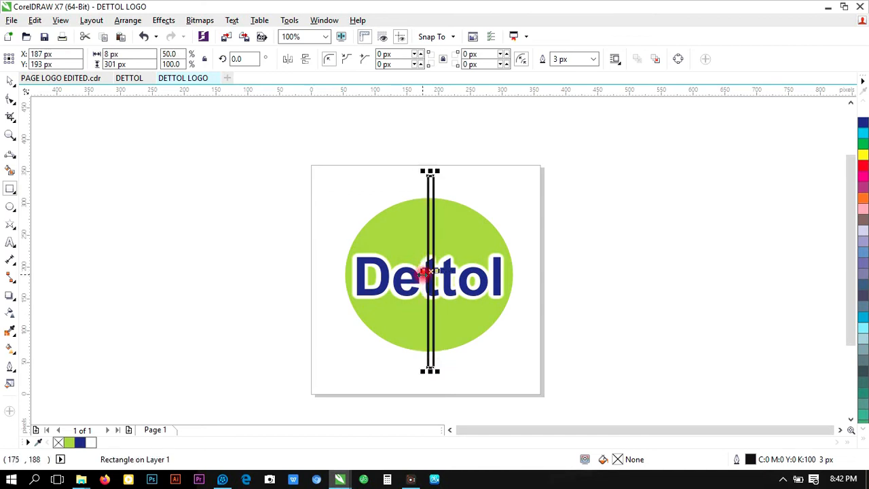
Fill the tall vertical rectangle with white (C:0 M:0 Y:0 K:0)
left_click(10, 135)
left_click(435, 300)
right_click(198, 148)
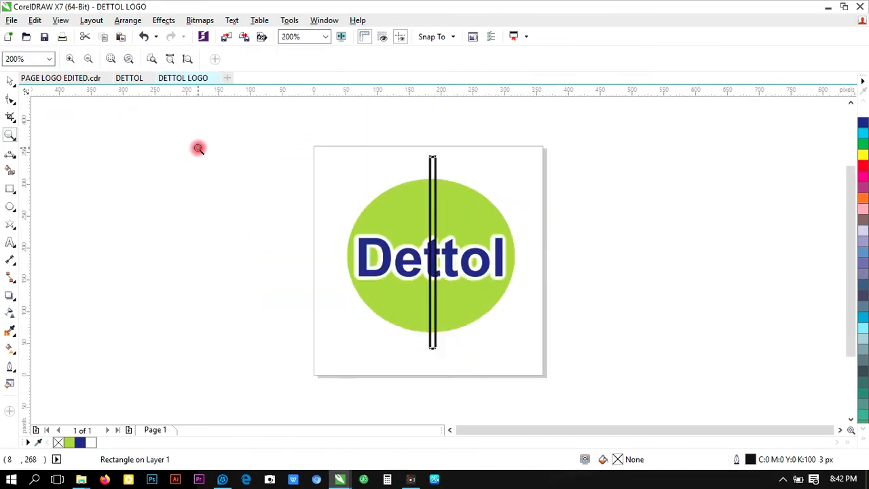
left_click(10, 81)
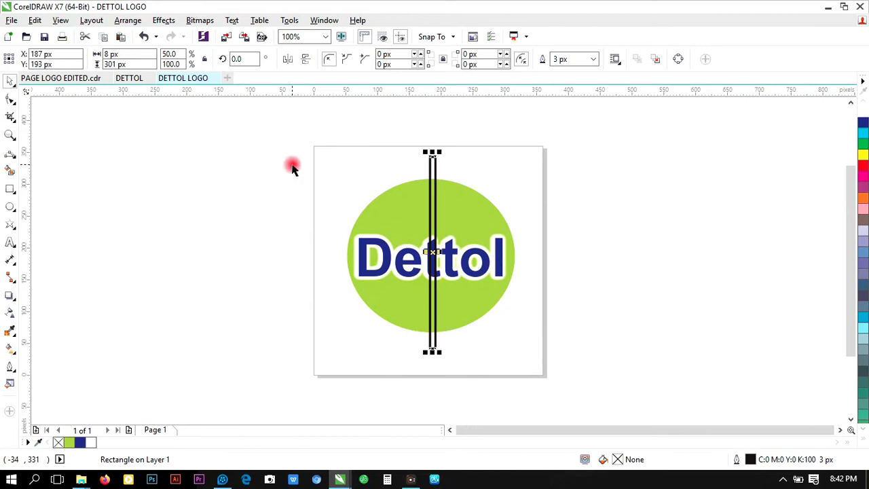
left_click(860, 441)
left_click(820, 219)
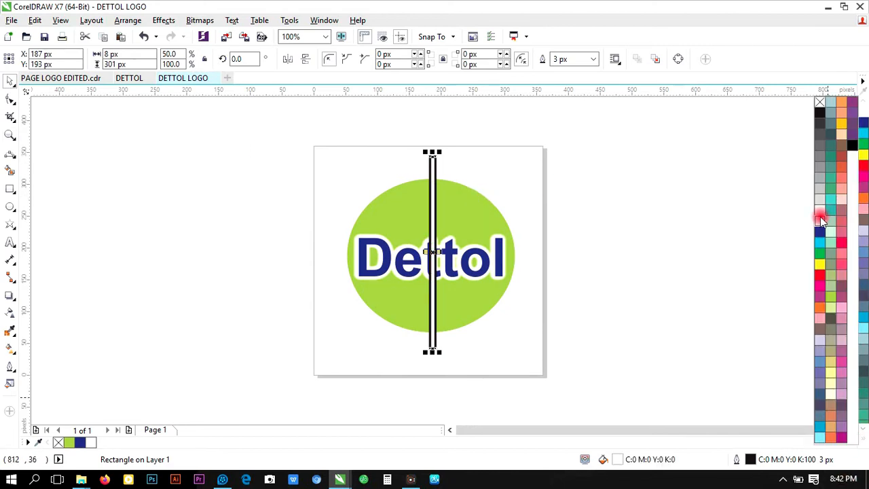
Set the white vertical rectangle's outline width to Hairline
left_click(593, 59)
left_click(574, 70)
left_click(543, 141)
left_click(430, 224)
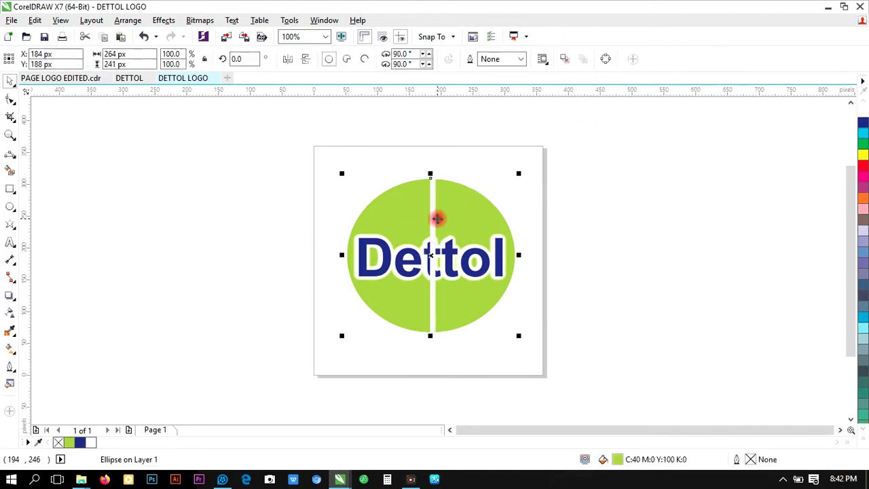
left_click(433, 220)
left_click(595, 60)
left_click(574, 77)
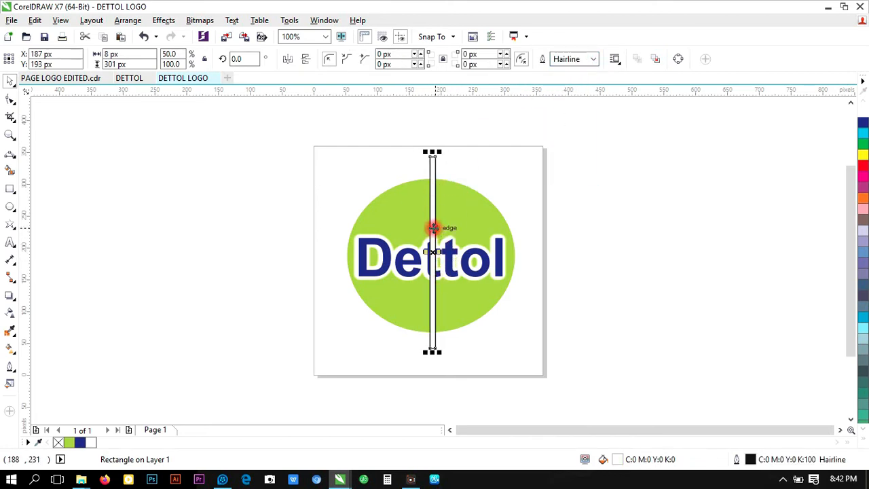
Order the vertical rectangle in front of the green ellipse so that it lies behind the Dettol text and its glow
right_click(434, 228)
mouse_move(461, 331)
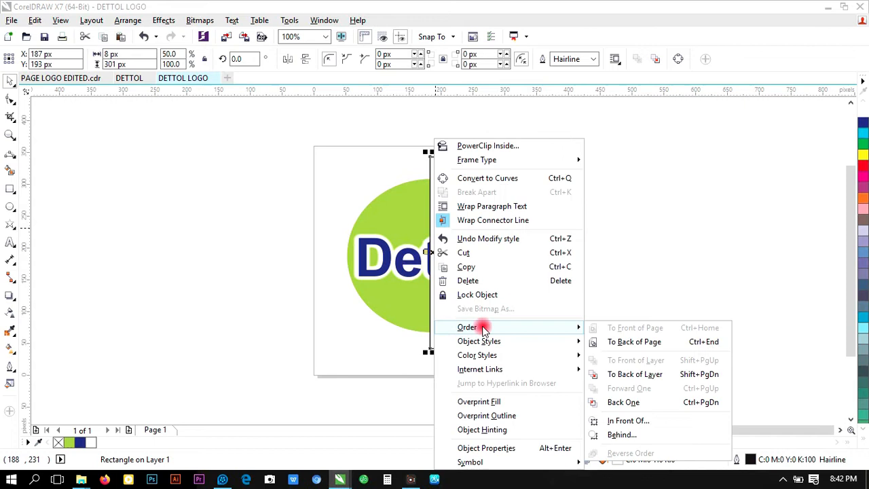
left_click(624, 422)
left_click(469, 301)
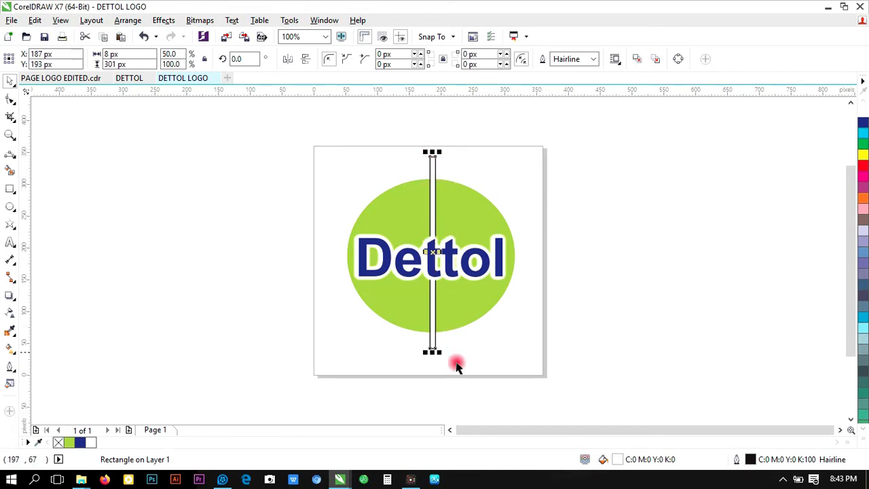
left_click(457, 365)
Stretch the upper end of the vertical rectangle until it extends a little beyond the page's top edge
left_click(433, 202)
left_click(474, 193)
left_click(430, 170)
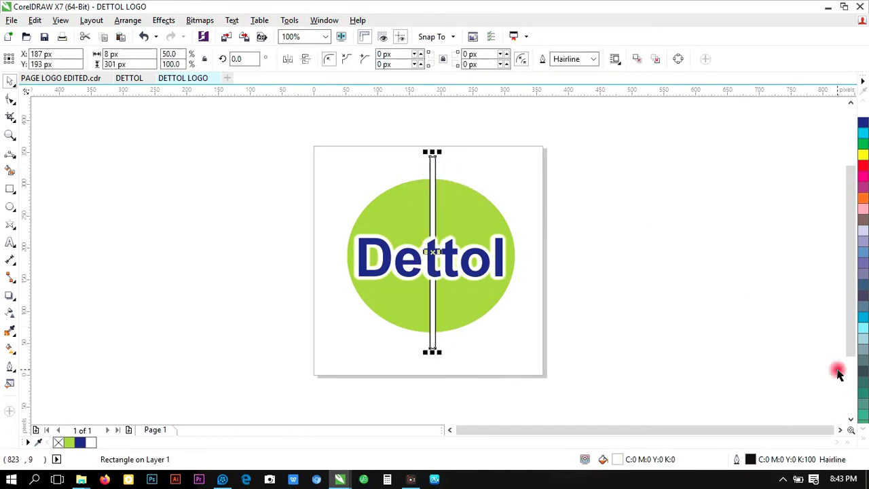
left_click_drag(851, 340, 849, 323)
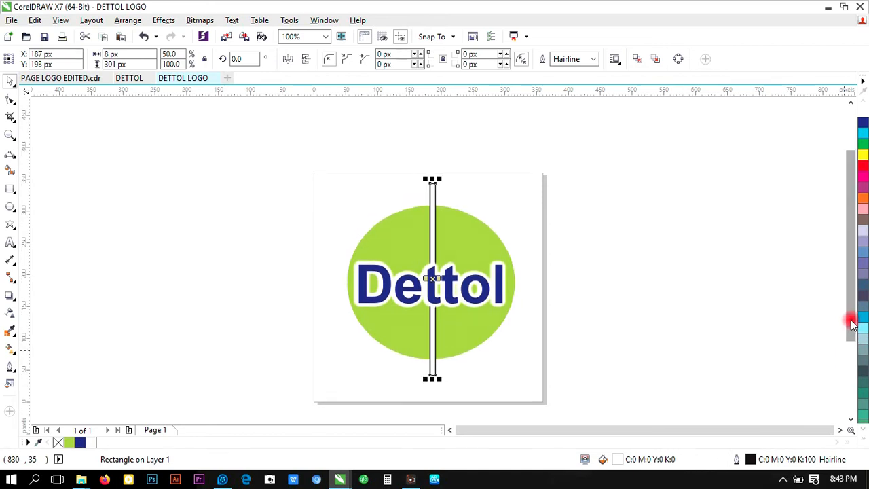
left_click(652, 243)
left_click(432, 190)
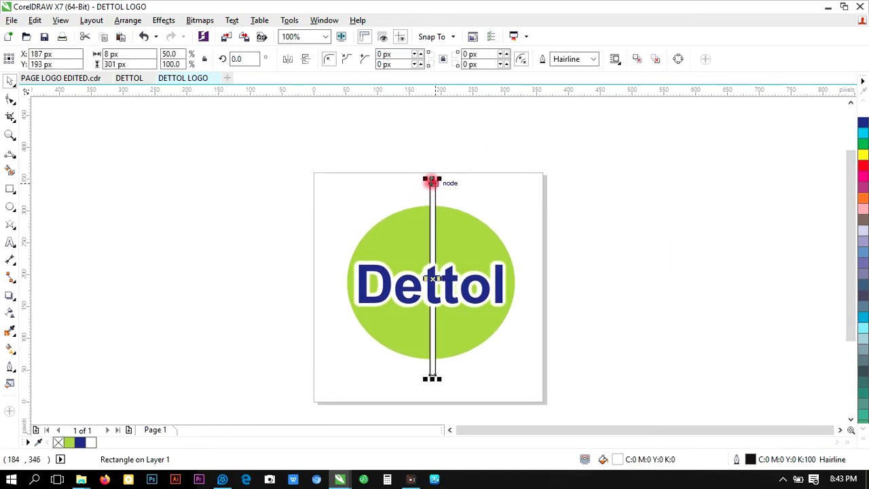
mouse_move(431, 182)
left_mouse_down()
mouse_move(427, 149)
mouse_move(475, 159)
mouse_move(469, 168)
left_mouse_up()
left_click(500, 170)
Draw a horizontal rectangle about 93 by 13 px across the vertical bar just above the page's top edge
left_click(10, 190)
key("Down")
key("Down")
left_click_drag(391, 167, 435, 174)
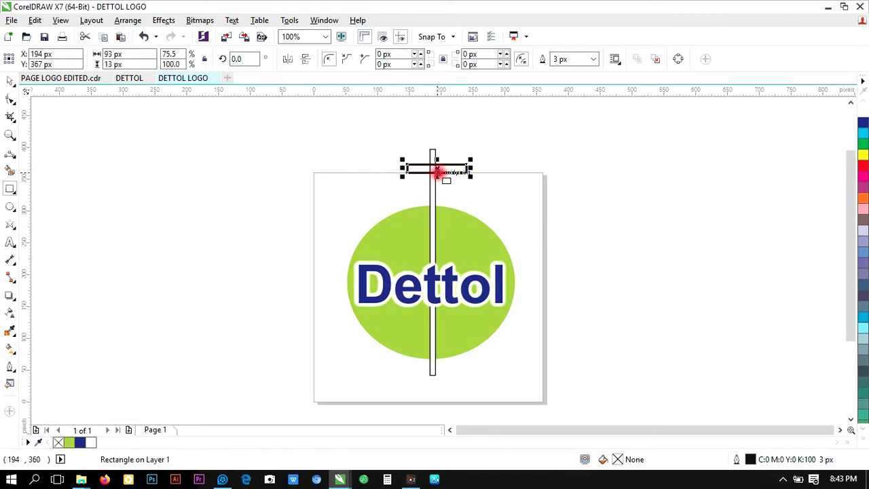
left_click(596, 117)
left_click(11, 81)
left_click(437, 172)
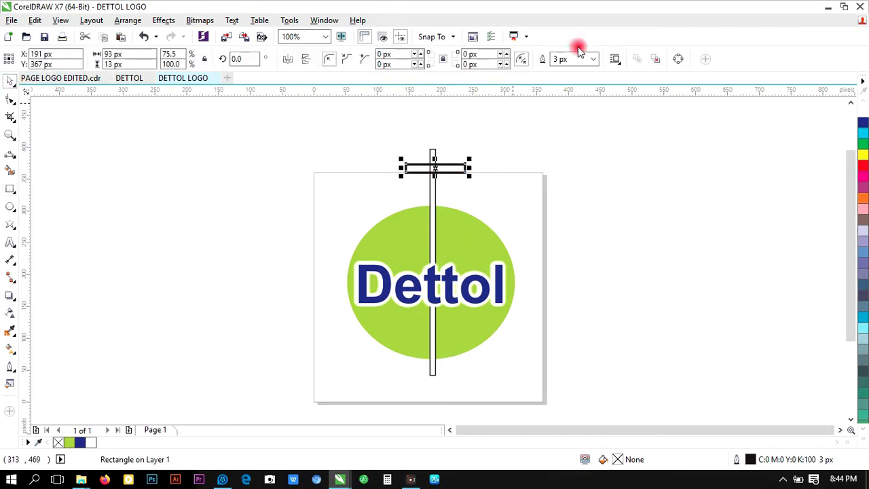
Set the horizontal rectangle's outline width to Hairline
left_click(592, 59)
left_click(574, 77)
left_click(502, 168)
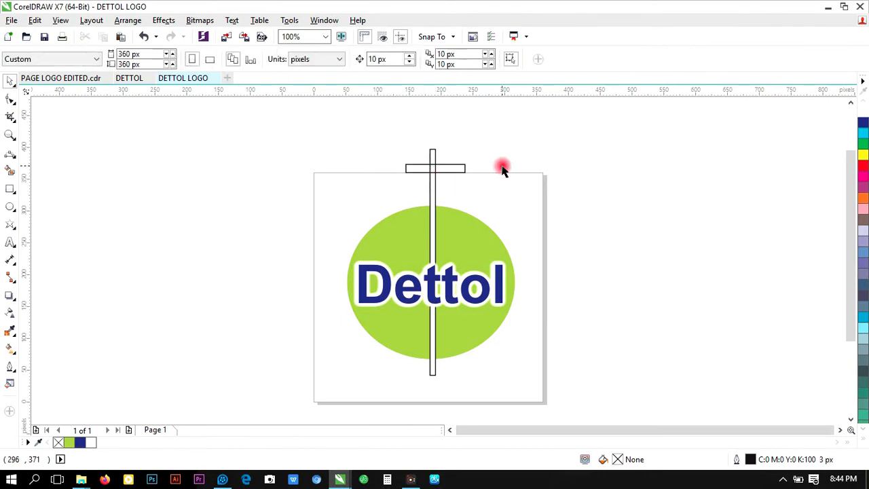
Shift the horizontal rectangle slightly to the left so that it is centred on the vertical bar
left_click(444, 172)
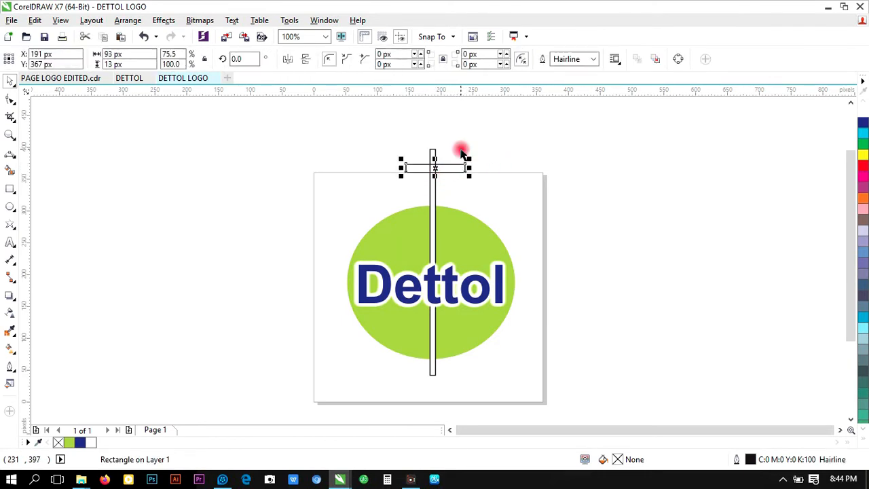
left_click(461, 153)
left_click(441, 170)
left_click(411, 138)
left_click(437, 169)
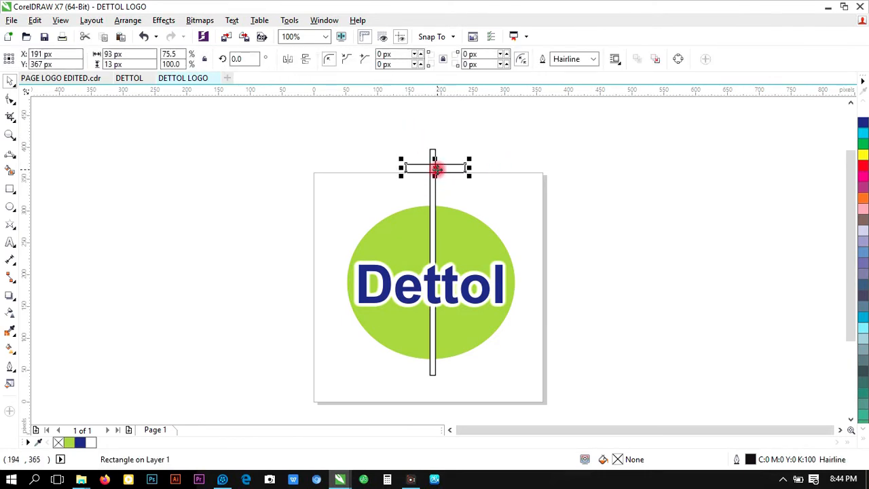
left_click(471, 145)
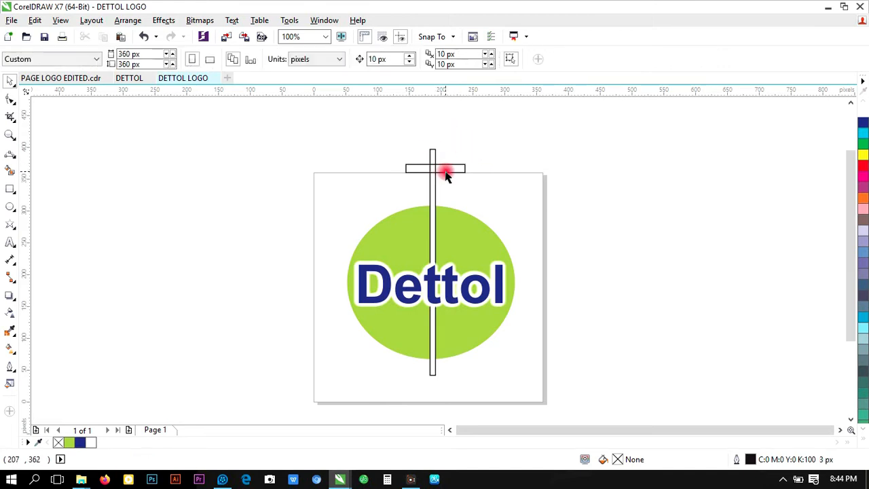
left_click_drag(445, 170, 442, 172)
left_click(461, 142)
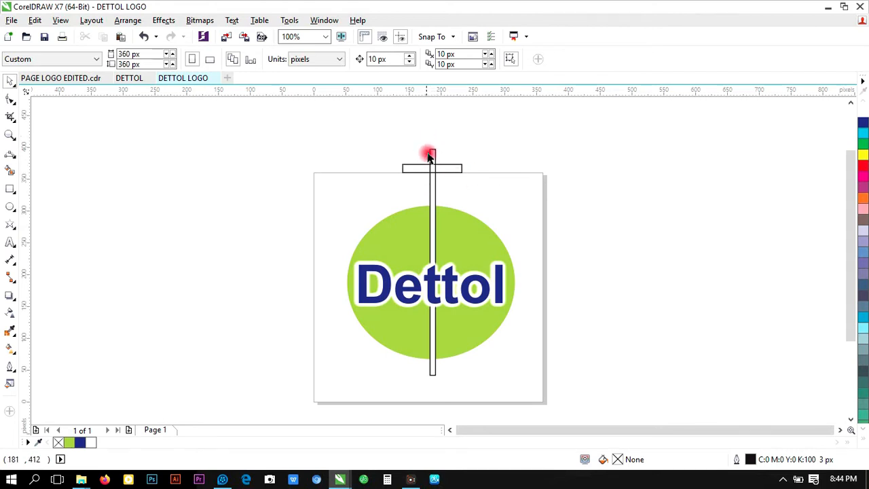
Draw a small rectangle about 20 by 25 px in the empty area to the left of the page
left_click(11, 189)
left_click_drag(143, 172, 155, 188)
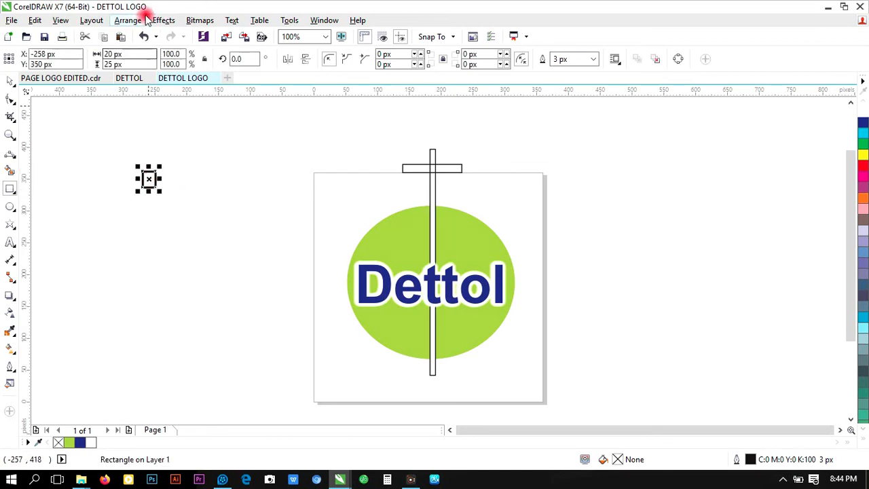
Convert the small rectangle beside the page to curves and set its outline width to Hairline
left_click(138, 18)
left_click(140, 167)
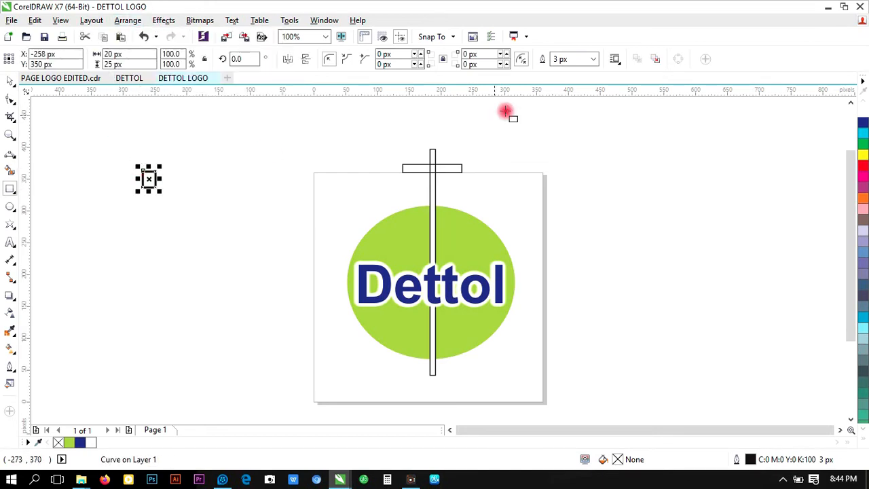
left_click(591, 59)
left_click(570, 75)
Bend the small rectangle's top edge upward into a rounded arch, making the shape about 31 px tall
left_click(9, 136)
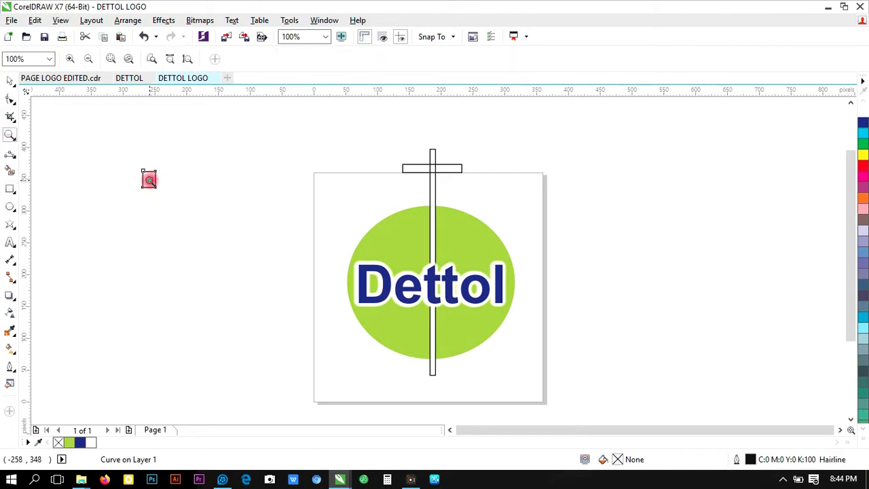
left_click(149, 179)
left_click(164, 192)
left_click(10, 100)
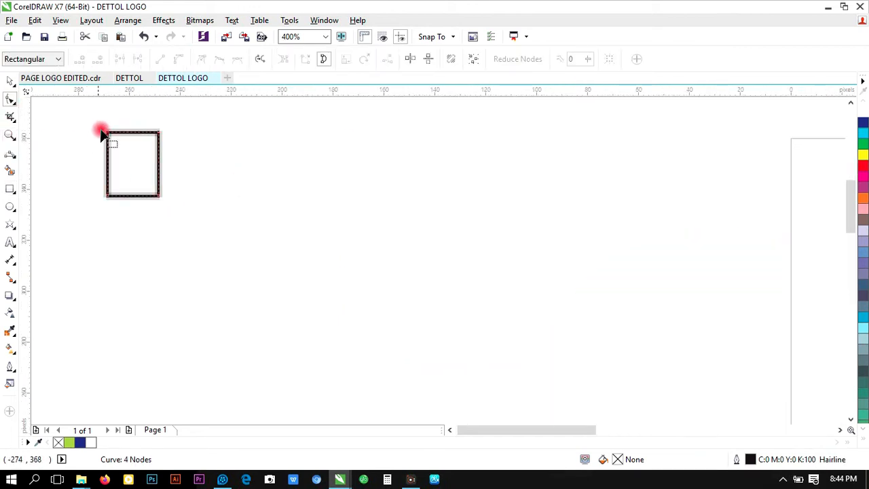
left_click_drag(87, 120, 196, 158)
left_click_drag(146, 135, 136, 120)
Move the arched shape onto the left end of the horizontal bar, its base aligned with the bar's lower edge
left_click(9, 135)
right_click(188, 150)
right_click(189, 150)
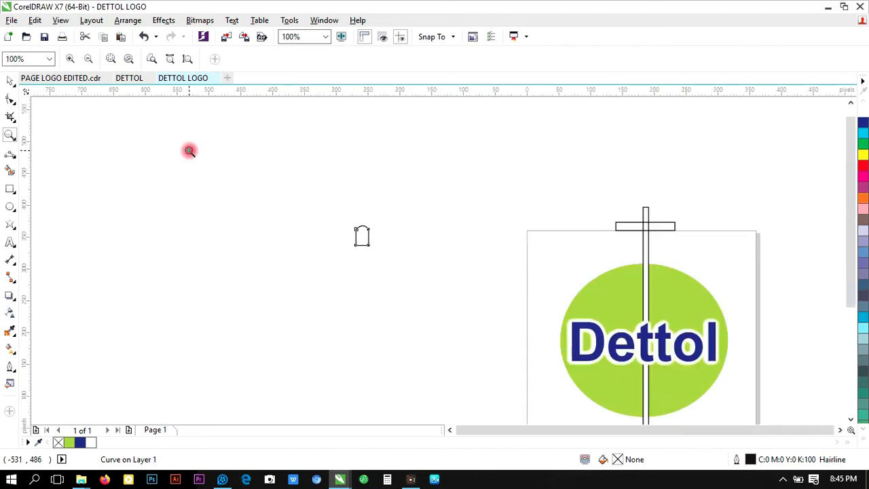
right_click(189, 149)
left_click(10, 80)
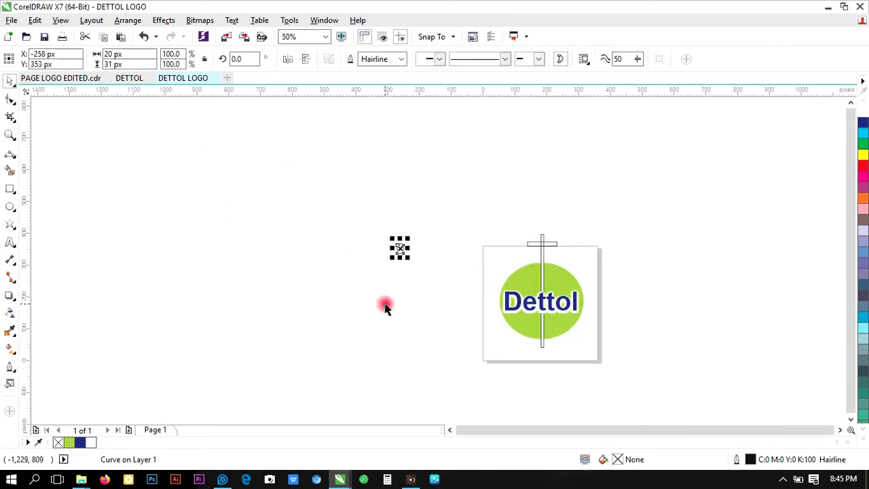
left_click_drag(401, 249, 533, 238)
left_click(9, 135)
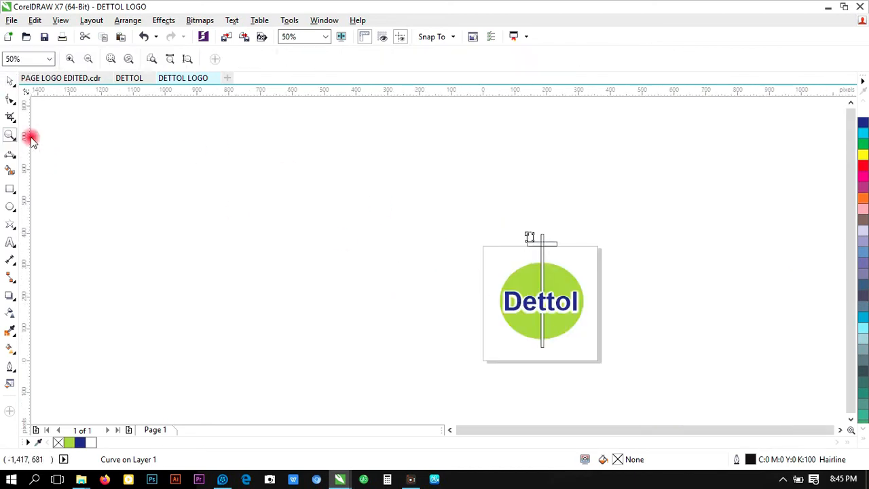
left_click(552, 250)
left_click(520, 235)
key("space")
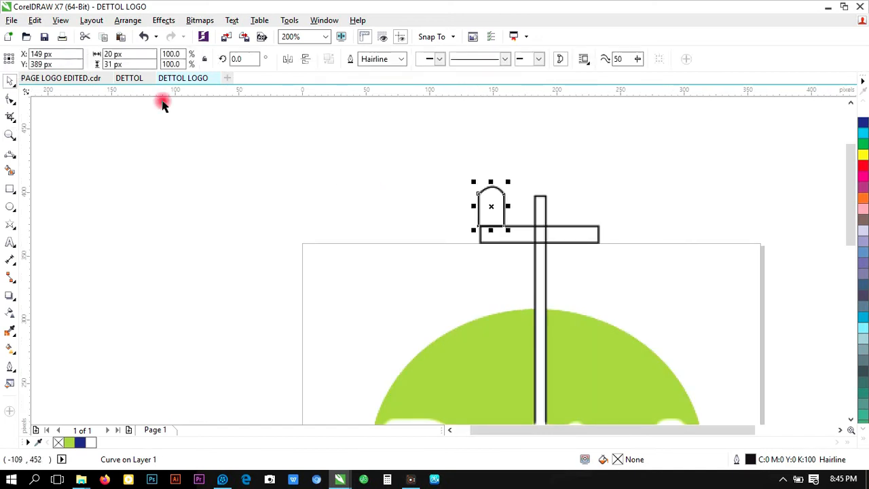
left_click_drag(489, 205, 500, 221)
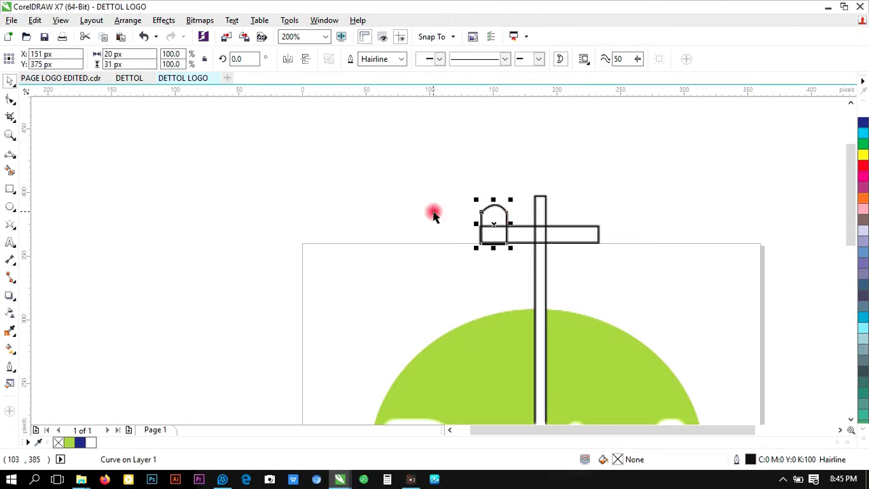
Place a copy of the arched shape, rotated about 179 degrees, on the right end of the horizontal bar, pointing downward
left_click(434, 212)
left_click(497, 222)
left_click_drag(499, 226, 583, 246)
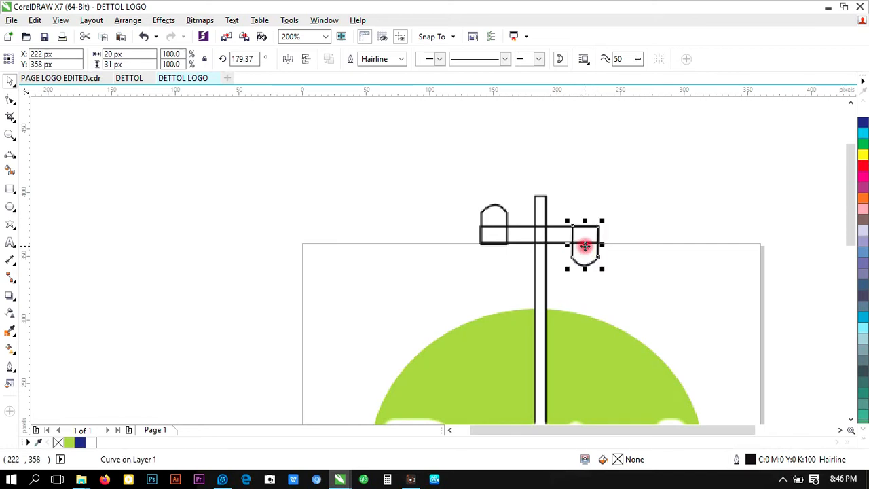
left_click(656, 223)
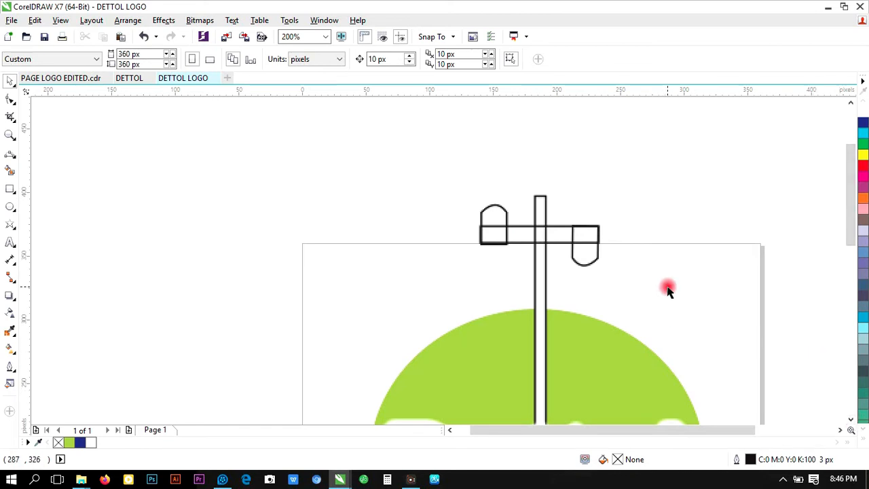
Copy the left arched shape to the top of the vertical bar and narrow the copy to about 5 px to form a tip
left_click(850, 102)
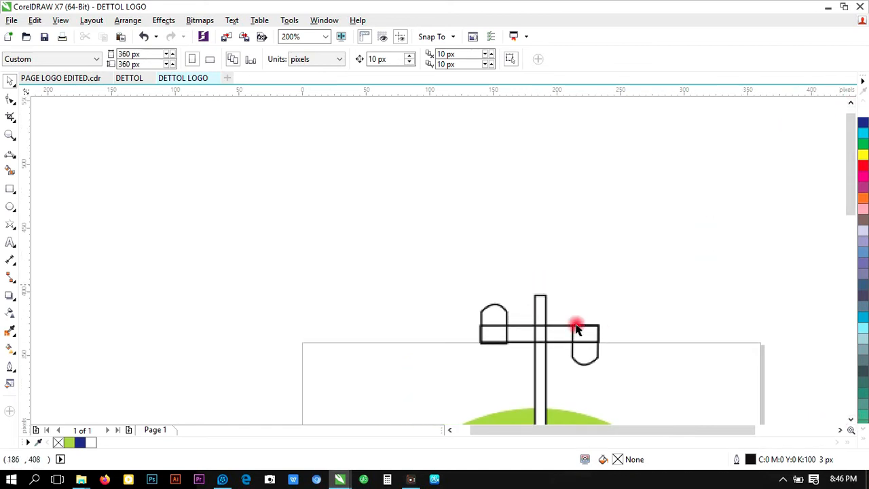
left_click(839, 430)
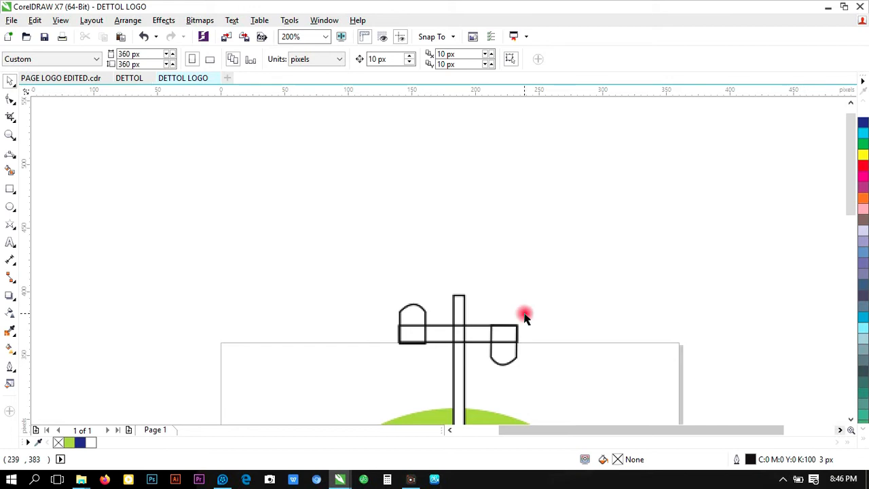
left_click(491, 333)
left_click(416, 316)
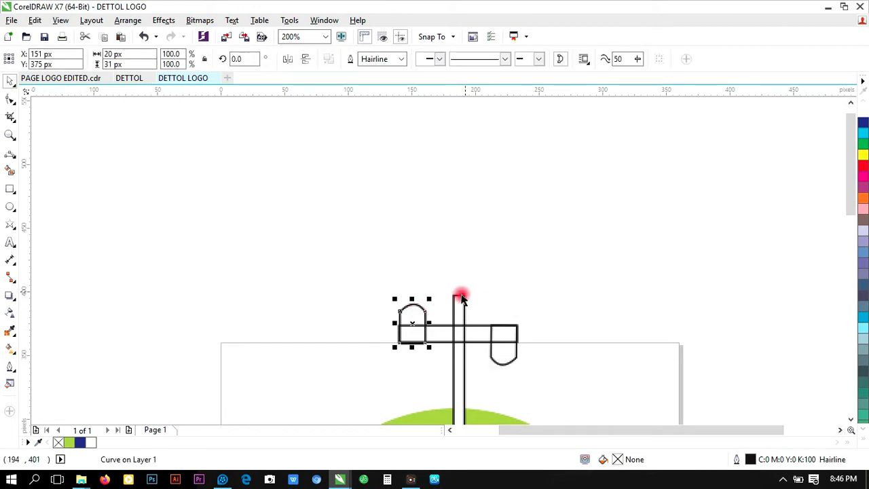
left_click_drag(409, 320, 467, 278)
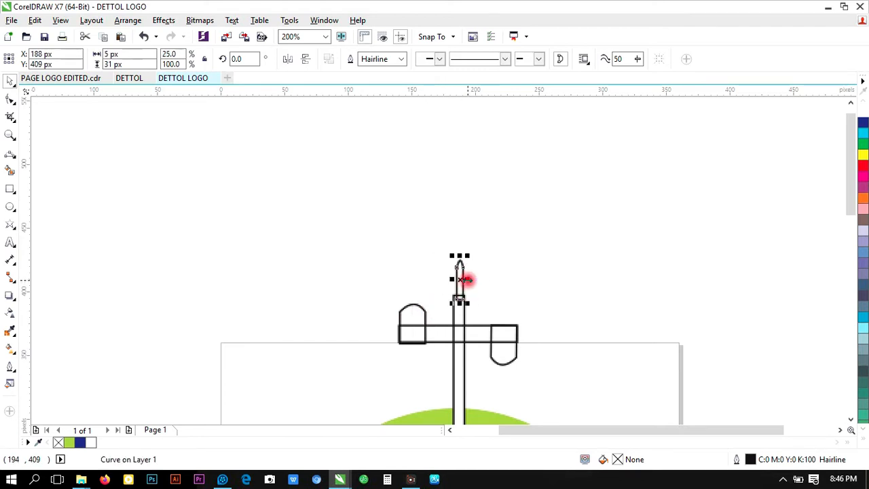
left_click(511, 262)
Raise the narrow tip slightly so its base rests on the vertical bar's top edge
left_click(471, 279)
left_click(11, 134)
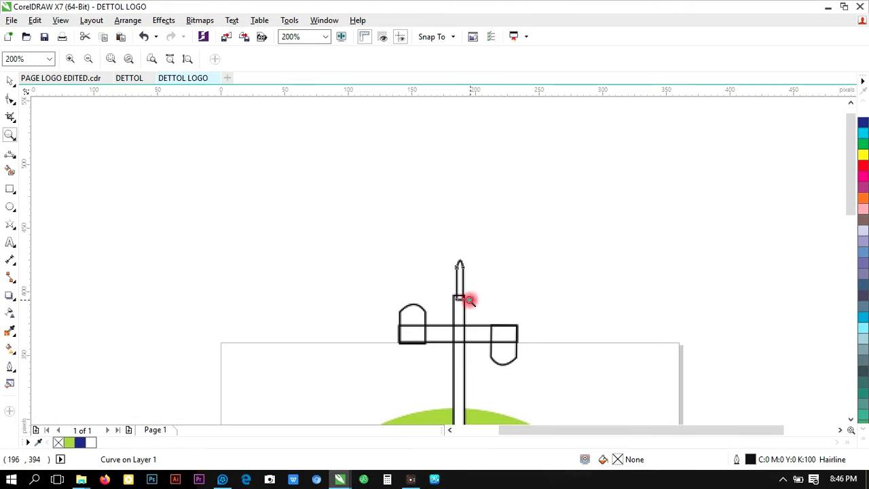
left_click(468, 302)
left_click(10, 81)
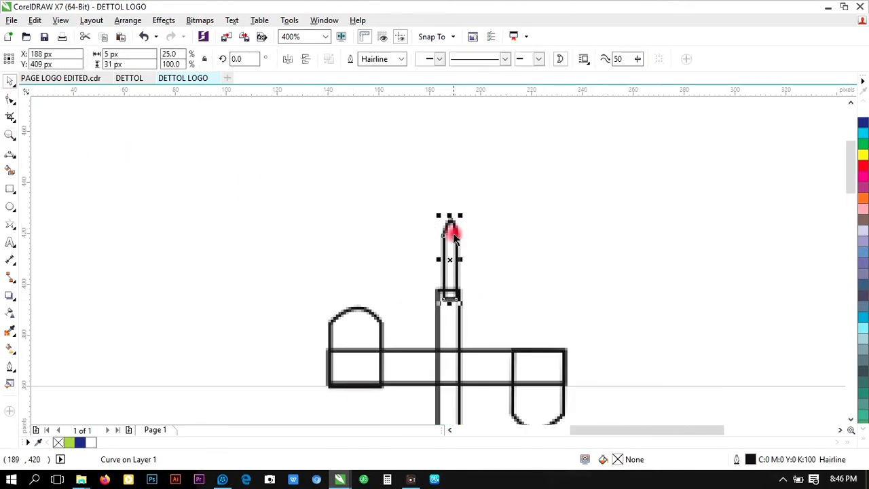
left_click_drag(450, 259, 450, 251)
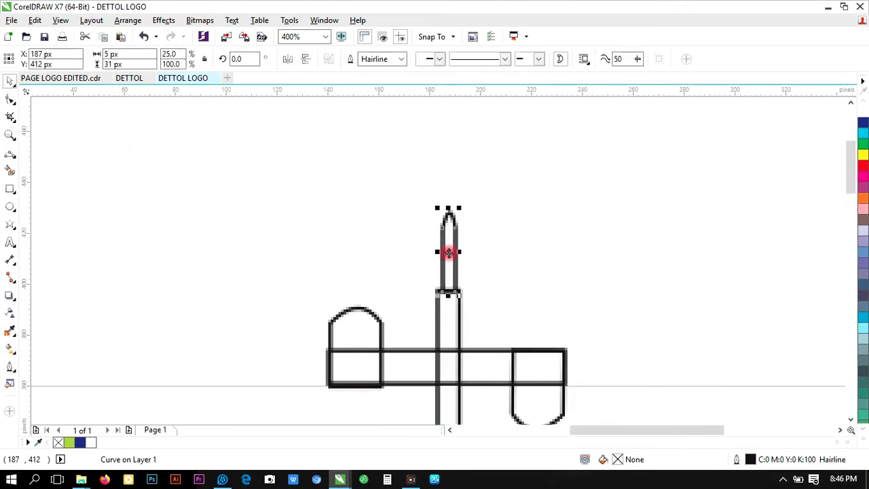
left_click(517, 266)
Switch the document display to Draft view mode
left_click(60, 21)
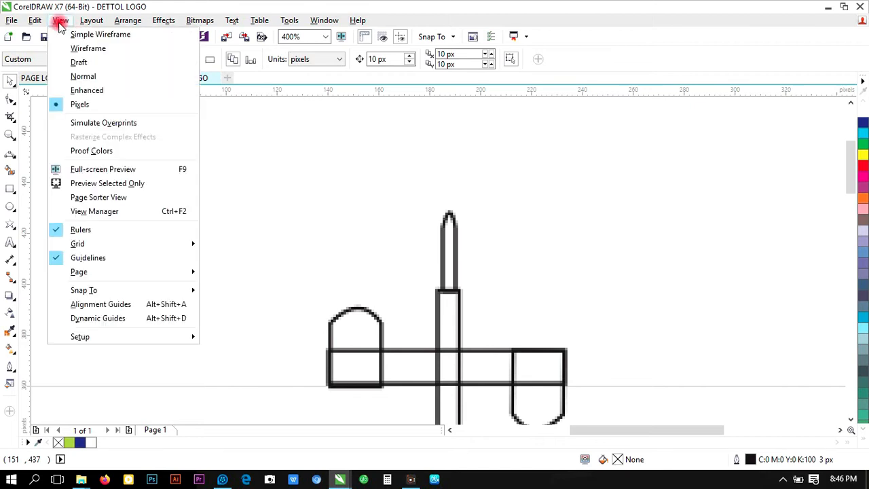
left_click(78, 62)
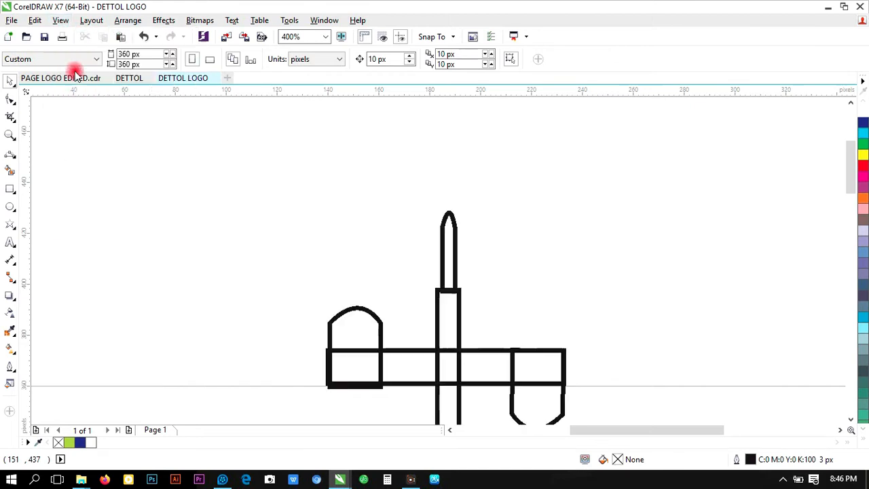
left_click(851, 419)
left_click(850, 419)
double_click(450, 163)
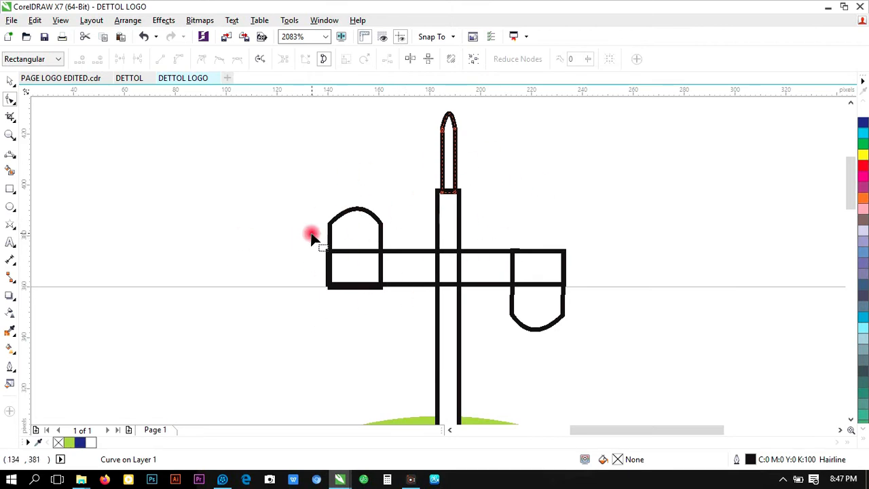
Try to weld the crossbar, both arched ends and the narrow tip into one shape, and undo the weld
left_click(10, 134)
right_click(388, 175)
right_click(390, 177)
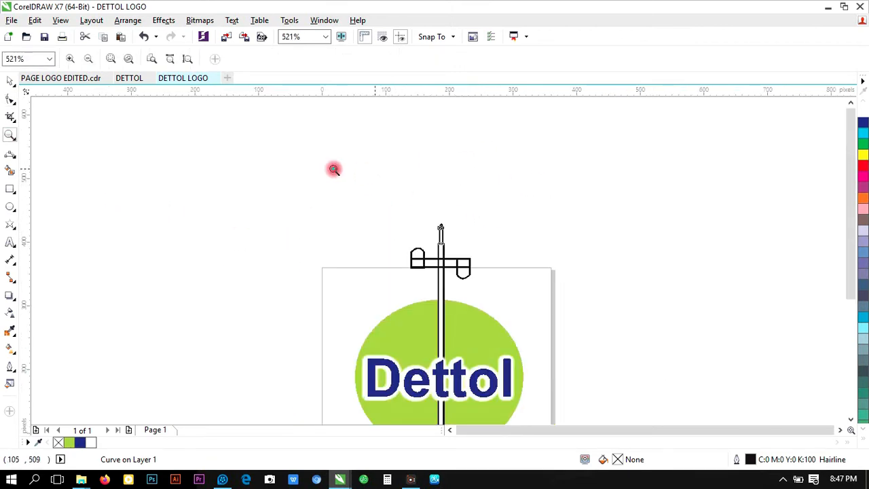
left_click(10, 81)
left_click_drag(343, 189, 515, 302)
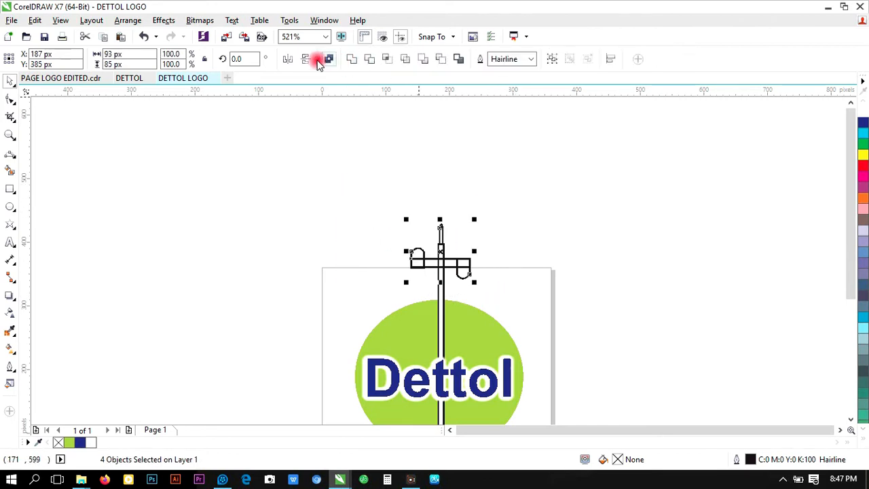
left_click(353, 61)
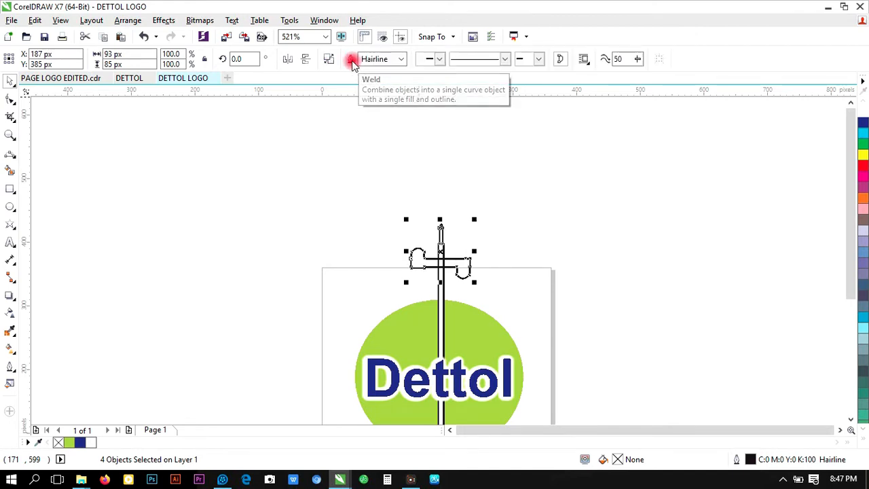
left_click(476, 194)
left_click(440, 259)
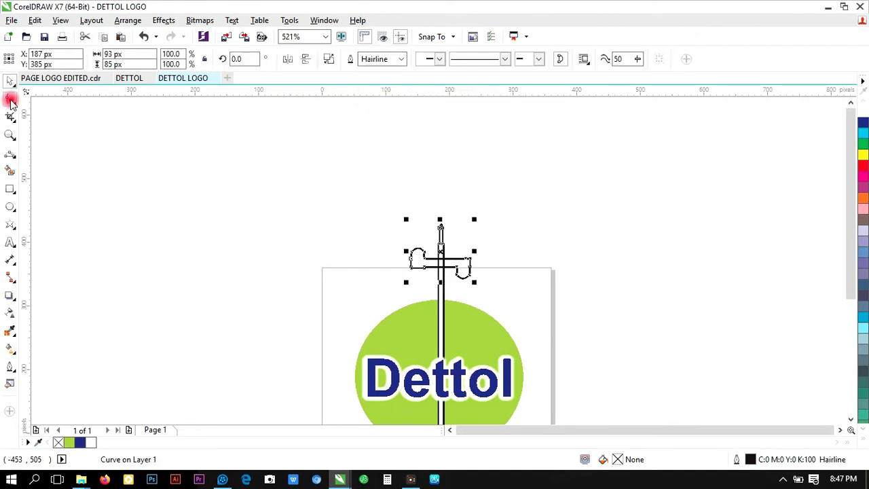
left_click(10, 134)
left_click(417, 278)
left_click(518, 260)
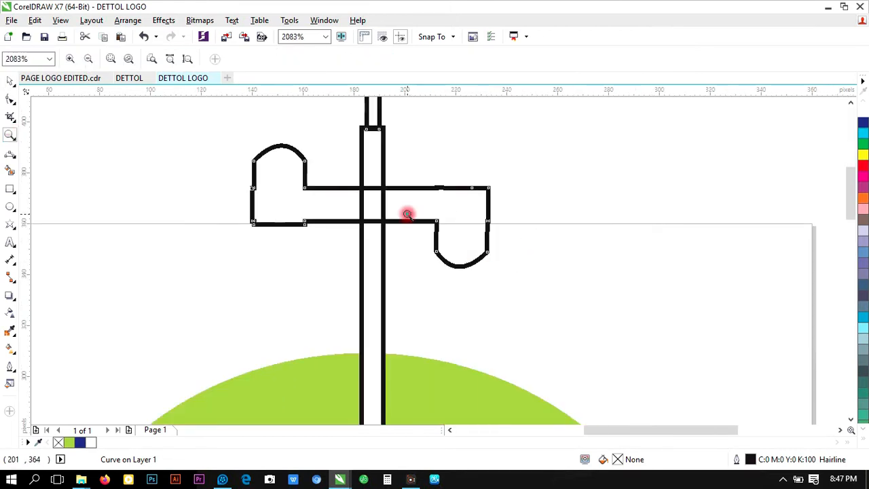
key("ctrl+z")
Lower the narrow tip so its base overlaps the top of the vertical bar, centred at about X 188 px, Y 408 px
left_click(376, 147)
right_click(376, 148)
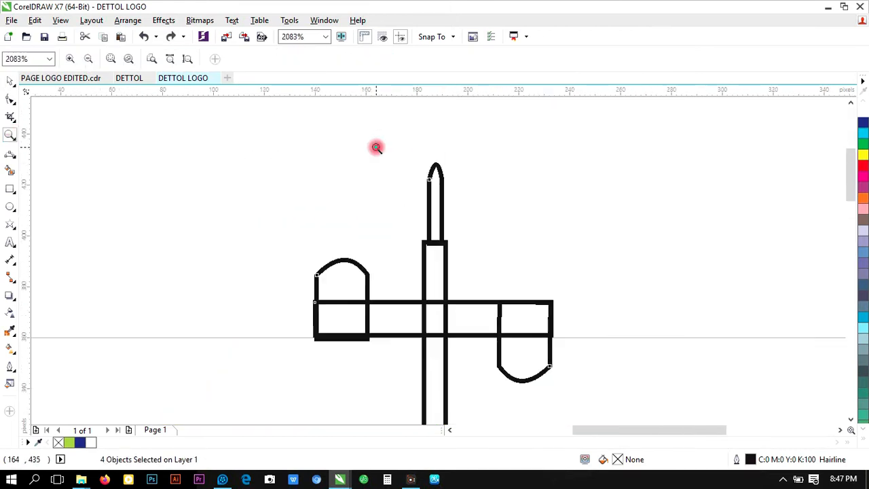
right_click(376, 147)
left_click(439, 244)
left_click(23, 79)
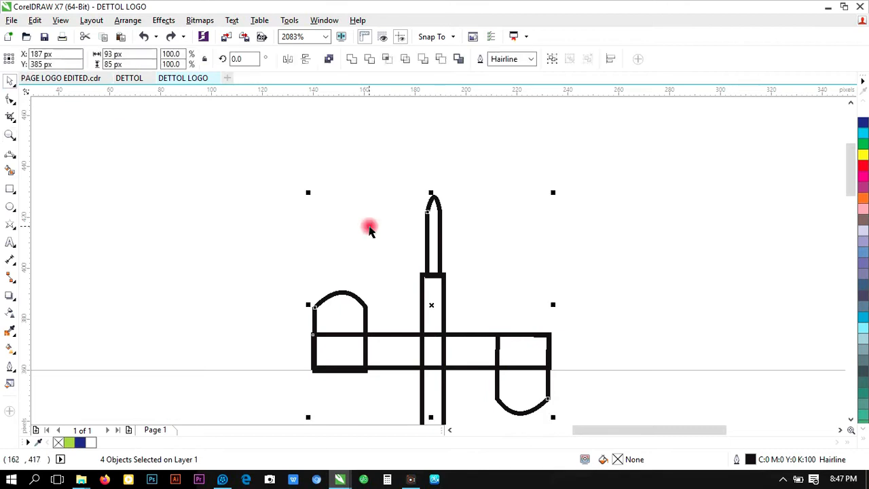
left_click(359, 217)
left_click(431, 206)
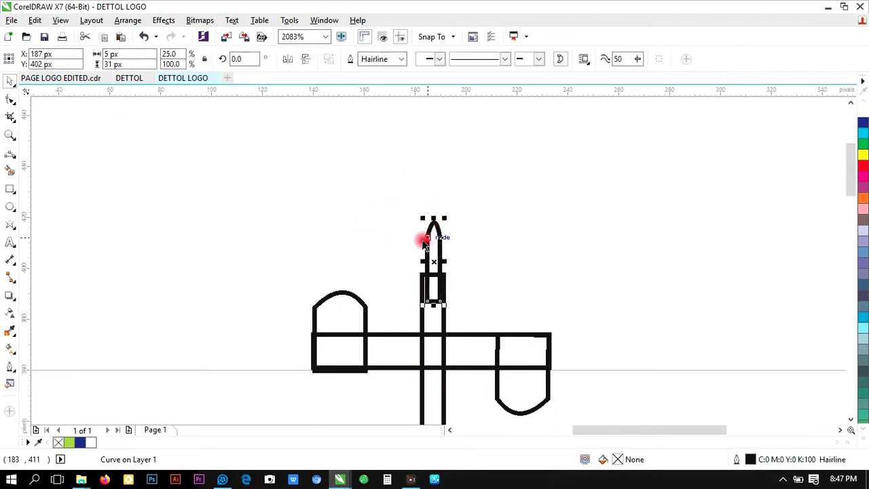
mouse_move(426, 244)
left_mouse_down()
mouse_move(400, 224)
mouse_move(429, 237)
left_mouse_up()
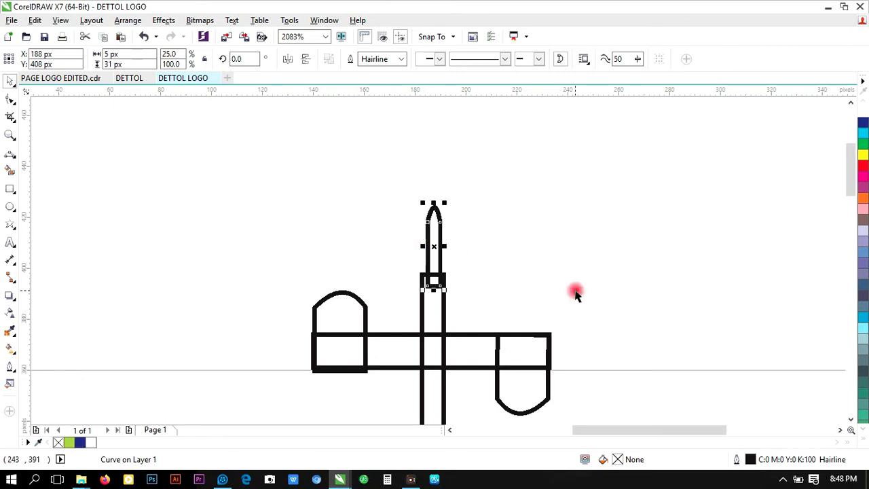
Weld the narrow tip, vertical bar, crossbar and both arched ends into a single sword shape
left_click(10, 134)
right_click(313, 90)
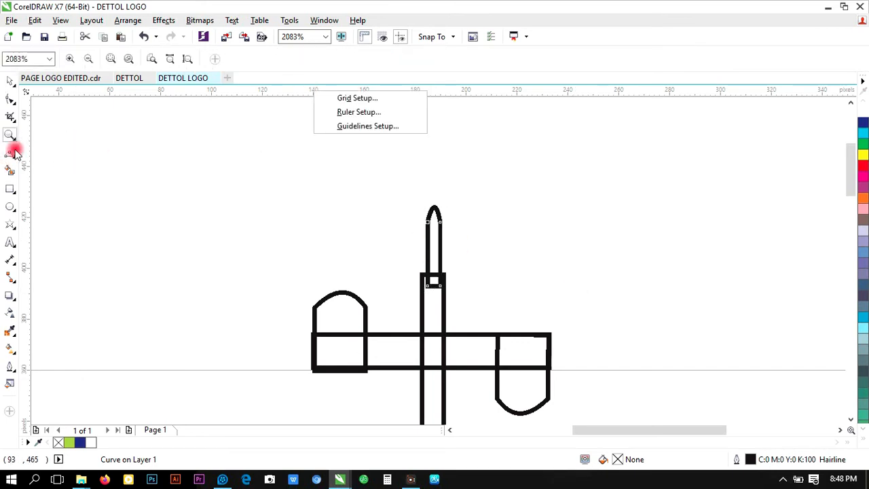
key("Escape")
right_click(145, 158)
left_click(10, 81)
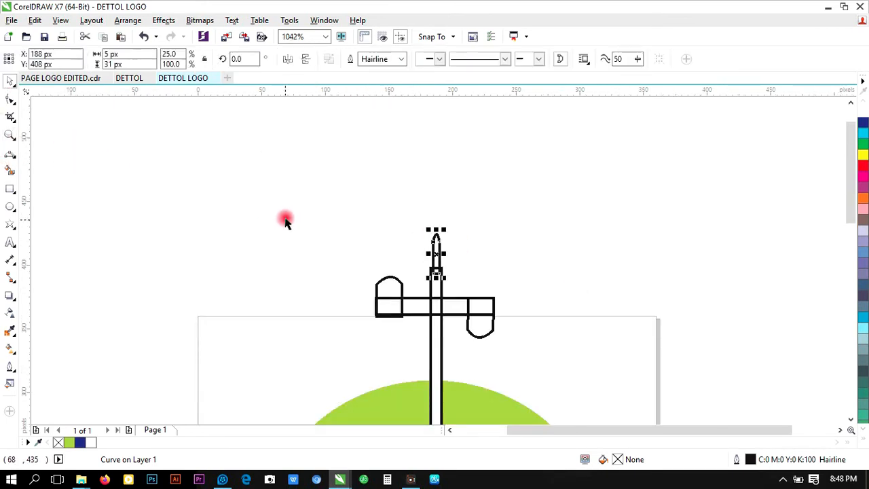
mouse_move(288, 207)
left_mouse_down()
mouse_move(539, 361)
mouse_move(528, 358)
left_mouse_up()
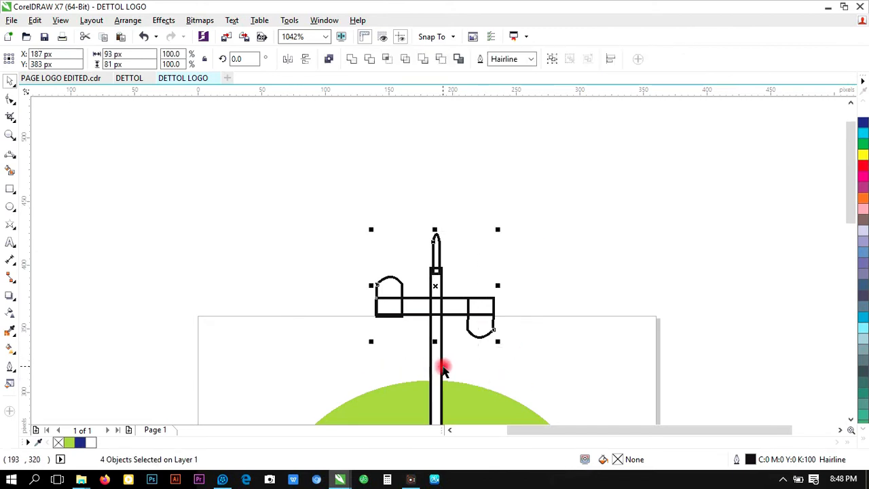
left_click(440, 367, "shift")
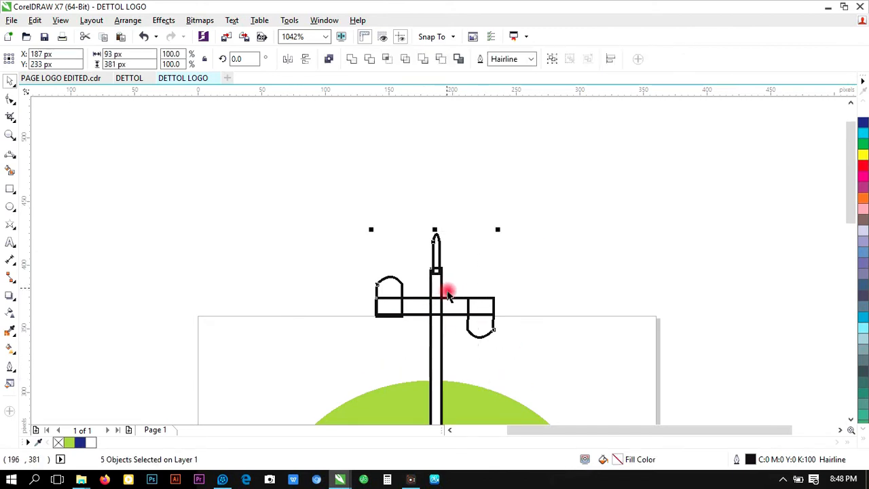
left_click(849, 417)
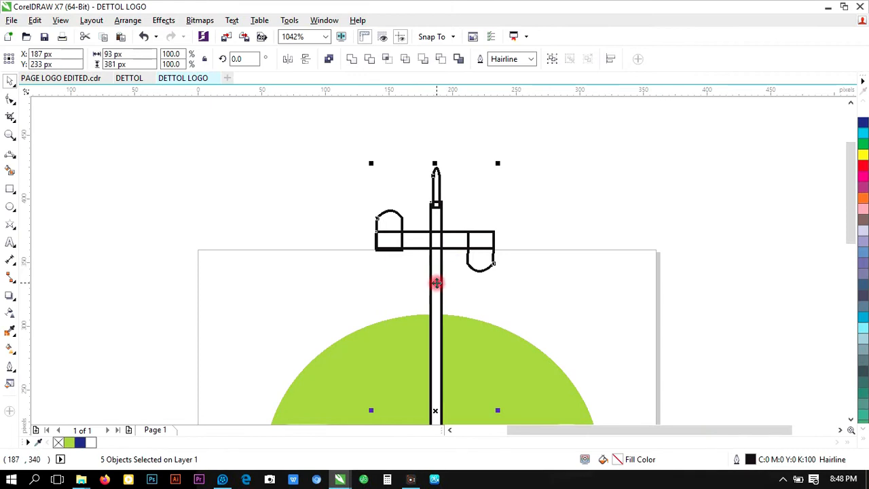
left_click(353, 61)
left_click(397, 132)
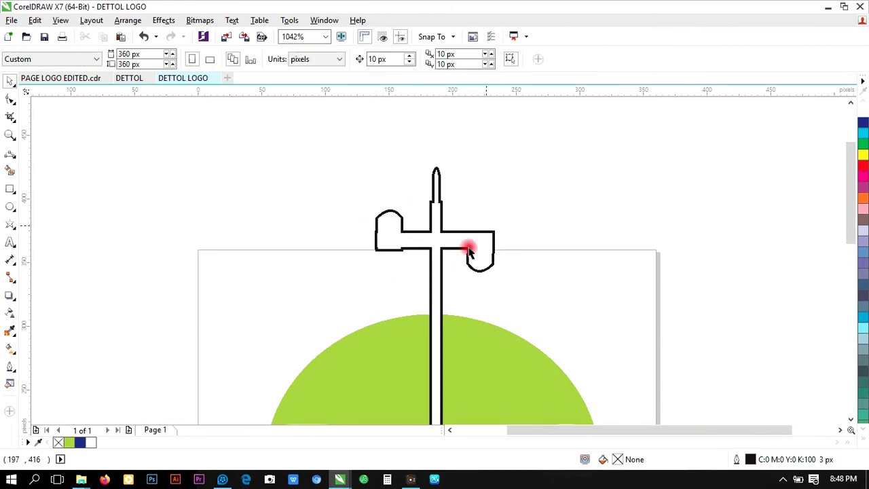
Delete the stray node on the lower edge of the sword's left crossbar arm, beneath the raised arched end
left_click(404, 249)
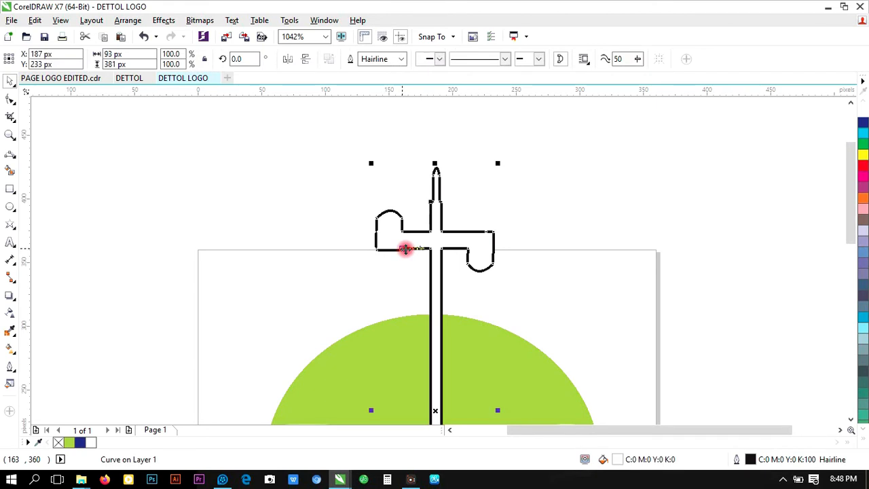
left_click(10, 102)
double_click(402, 249)
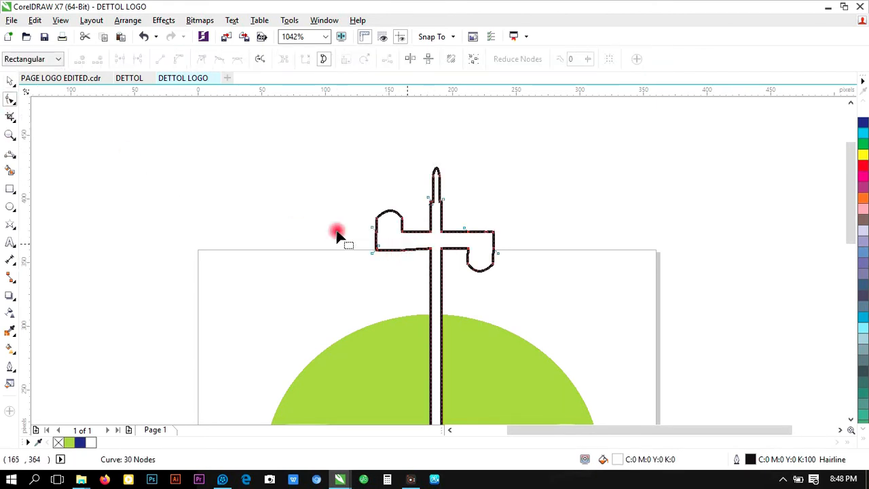
Delete the redundant nodes at both crossbar ends and beneath the left arm, and lower its inner corner node to level that edge
left_click(9, 134)
left_click(435, 249)
left_click(440, 251)
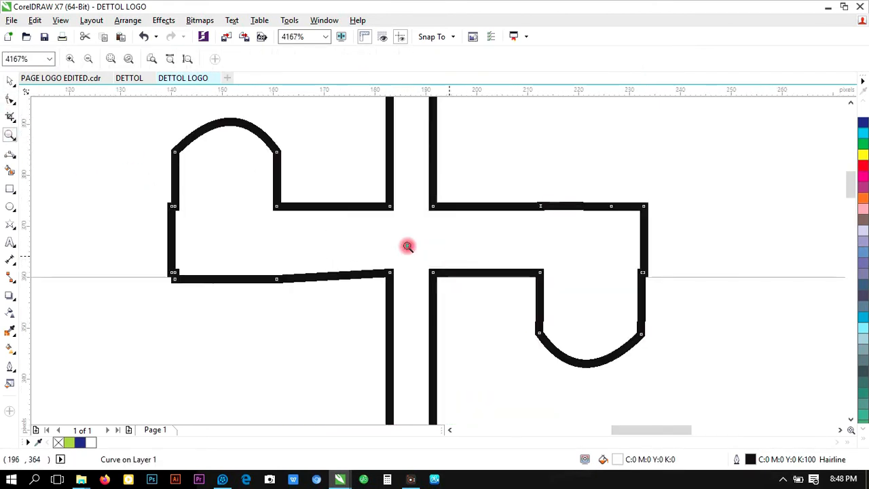
left_click(9, 100)
double_click(173, 207)
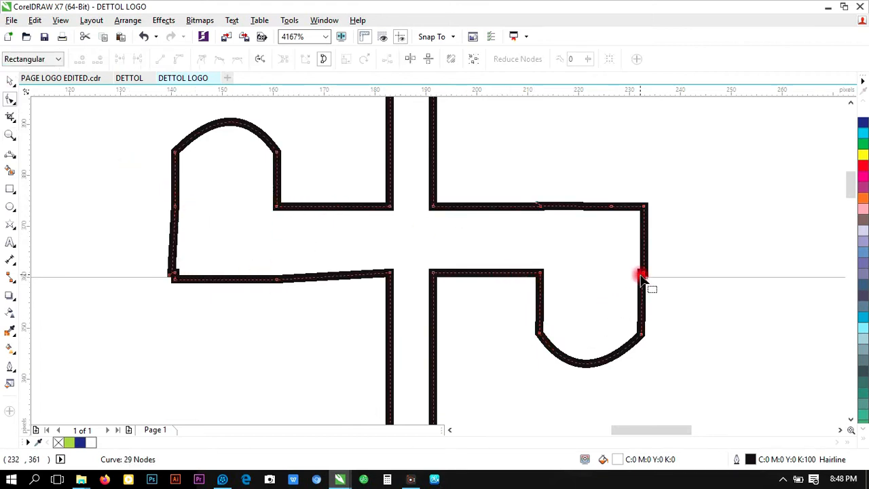
left_click(516, 271)
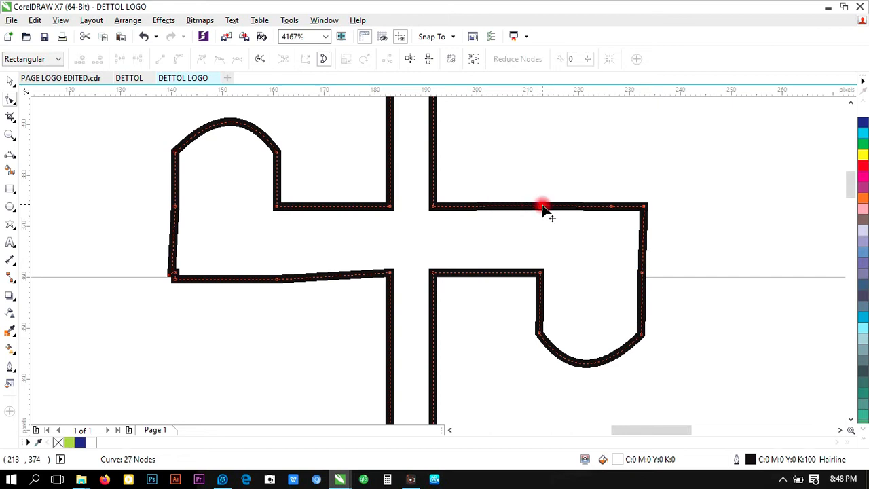
double_click(278, 279)
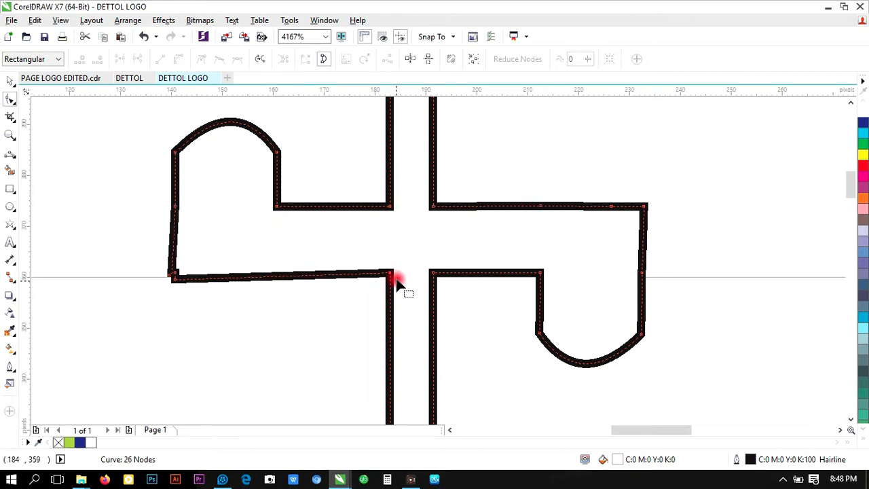
left_click_drag(390, 274, 391, 280)
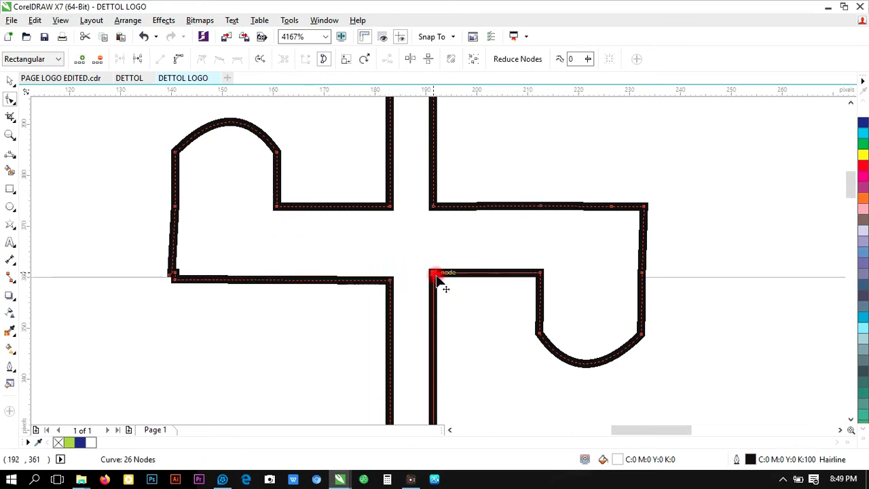
Lower the curved peak of the sword's narrow tip to about Y 421 px to make it blunter
left_click(10, 135)
key("F3")
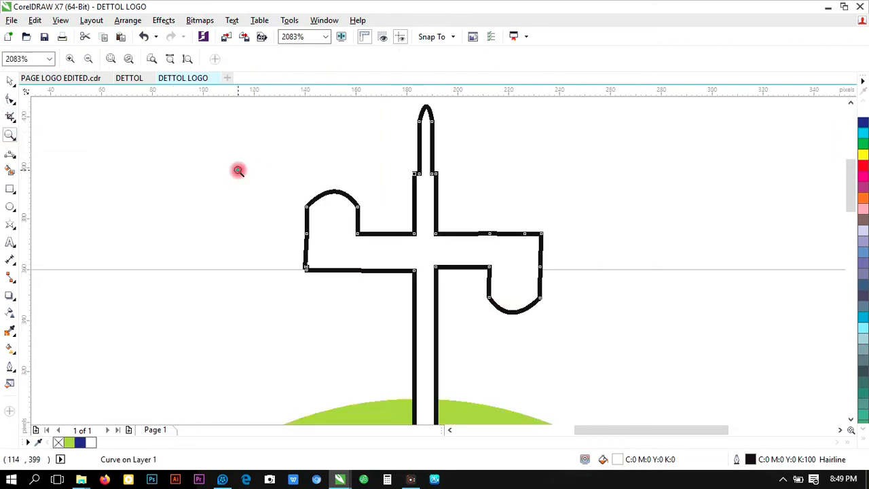
left_click(436, 163)
left_click(10, 98)
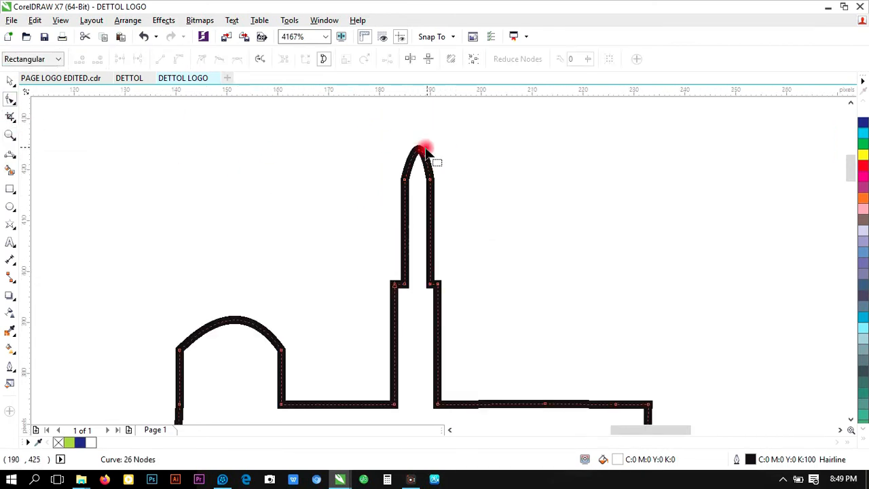
left_click_drag(424, 151, 421, 170)
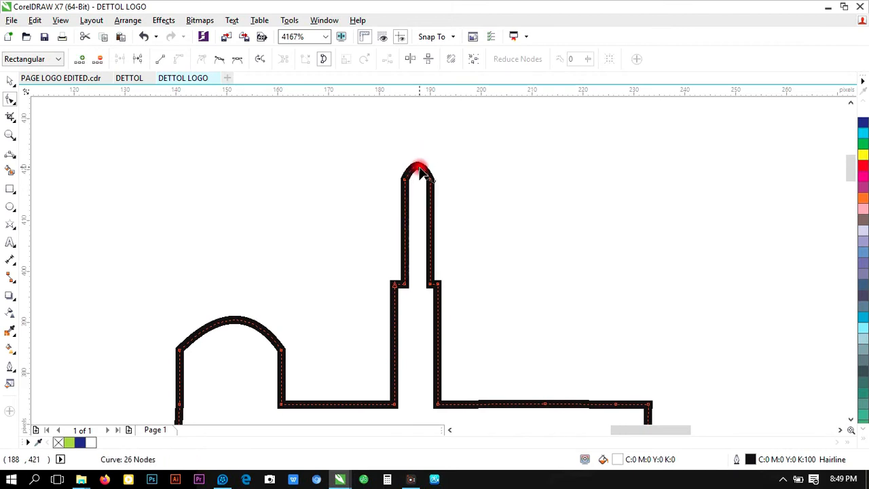
left_click(9, 81)
left_click(91, 113)
Move the sword down so that its centre sits at about X 188 px, Y 167 px
left_click(9, 135)
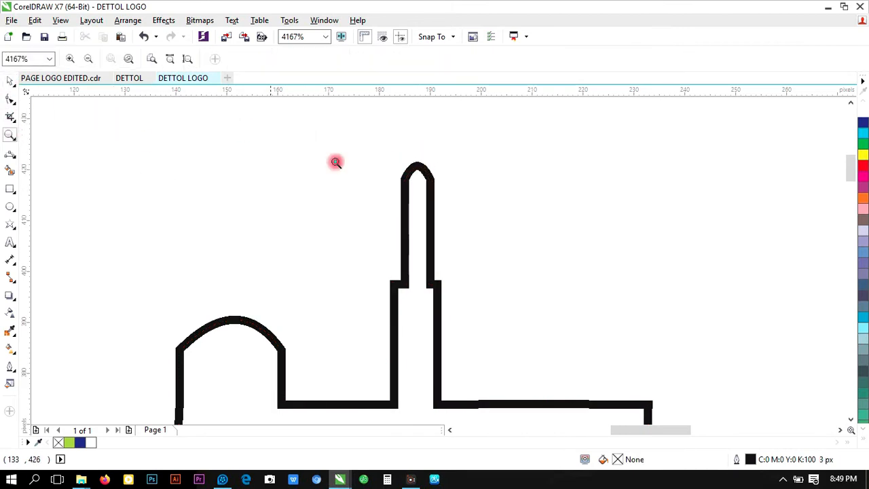
right_click(365, 171)
right_click(364, 170)
right_click(364, 170)
right_click(414, 236)
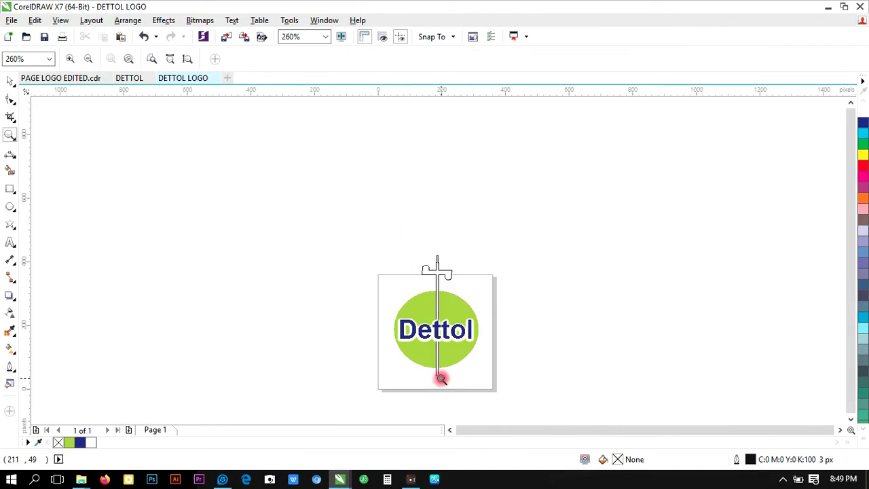
left_click(436, 360)
left_click(10, 80)
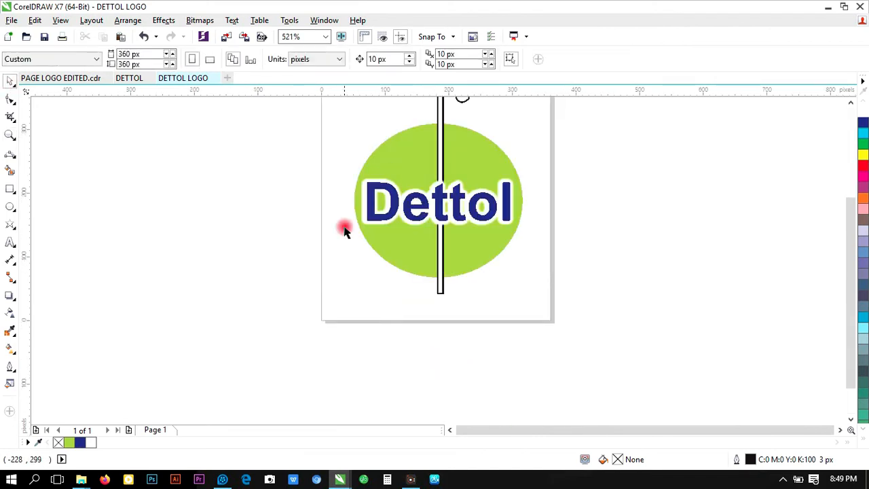
left_click(442, 266)
left_click(850, 102)
left_click(850, 102)
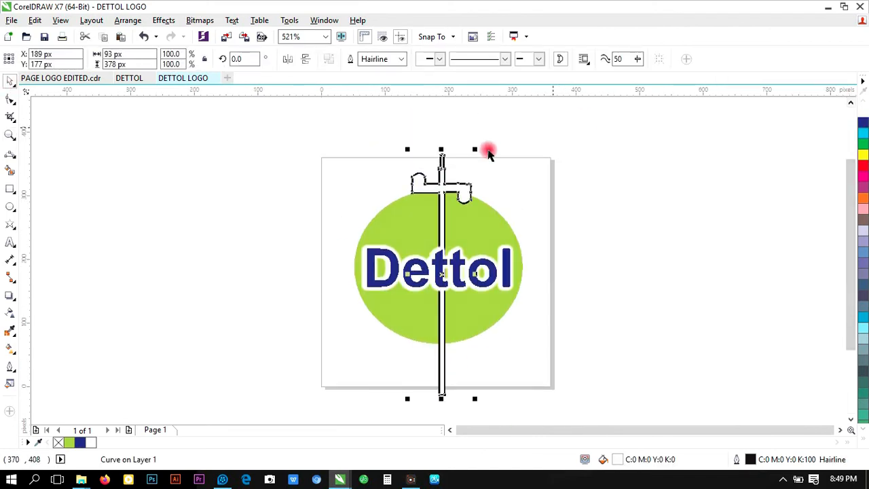
left_click_drag(440, 185, 439, 191)
left_click(554, 210)
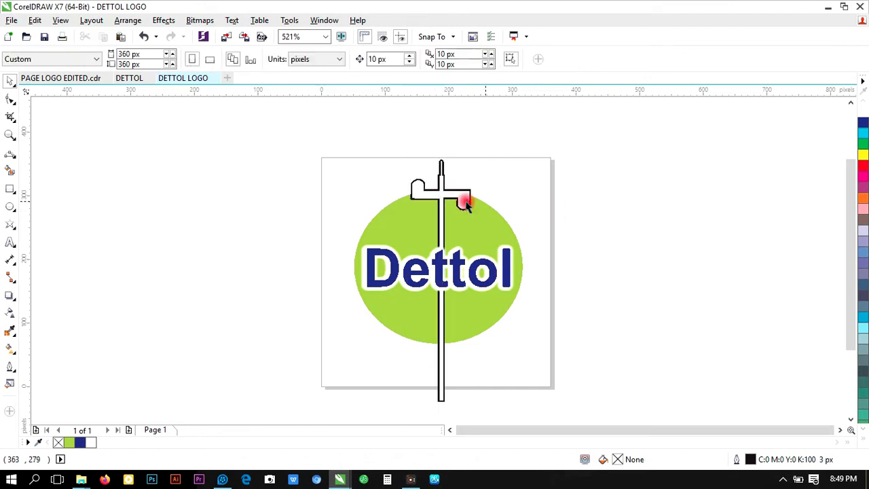
Shorten the sword from its lower end to about 328 px high so it ends inside the page
left_click(441, 197)
left_click(850, 418)
left_click(851, 419)
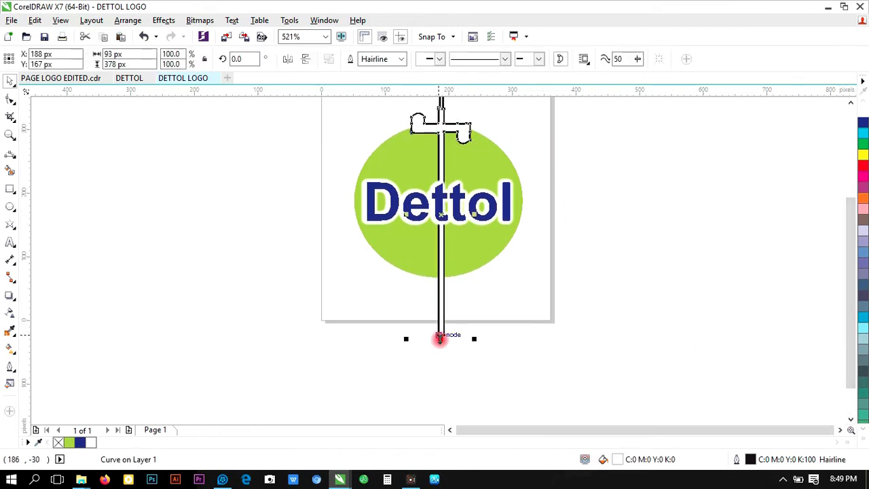
left_click_drag(441, 339, 441, 303)
left_click(549, 299)
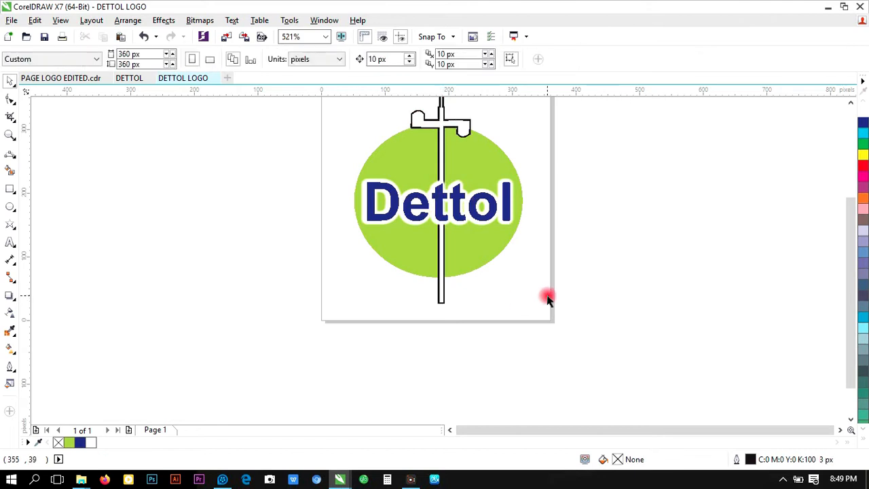
left_click(850, 102)
left_click(442, 153)
left_click(517, 135)
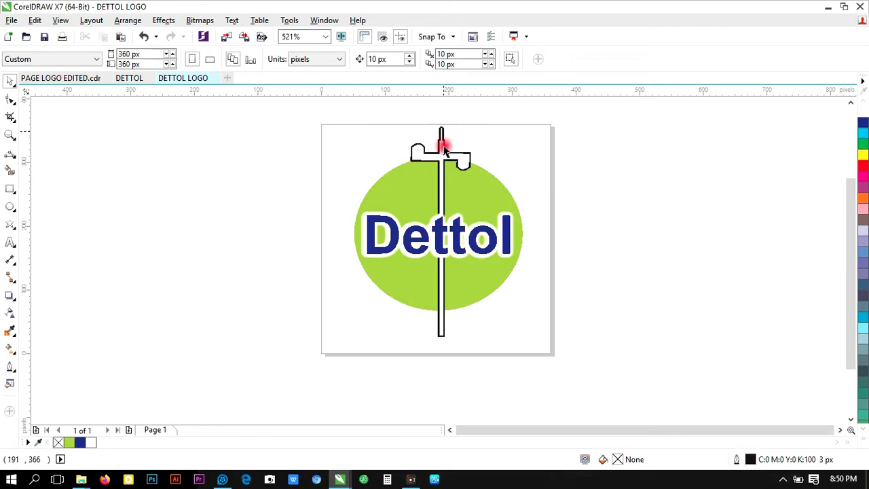
Add a page-sized 360 x 360 px background rectangle with a Green fill (C100 M0 Y100 K0) and no outline
double_click(10, 188)
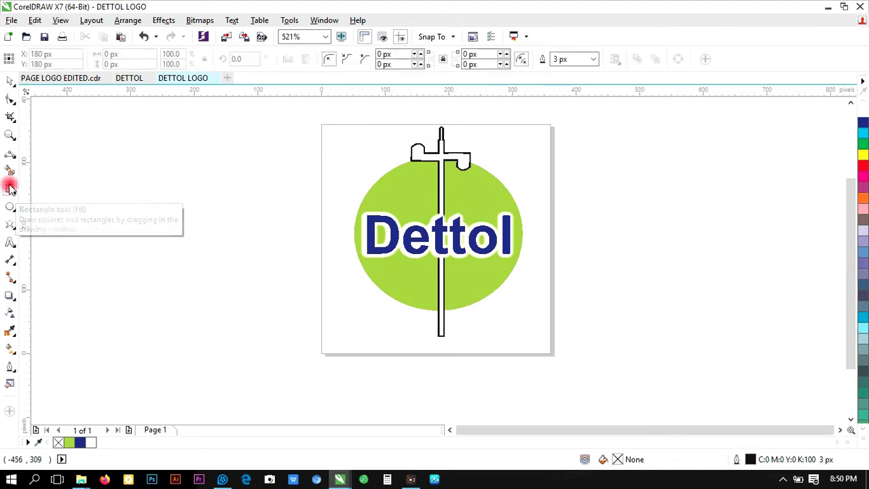
left_click(862, 147)
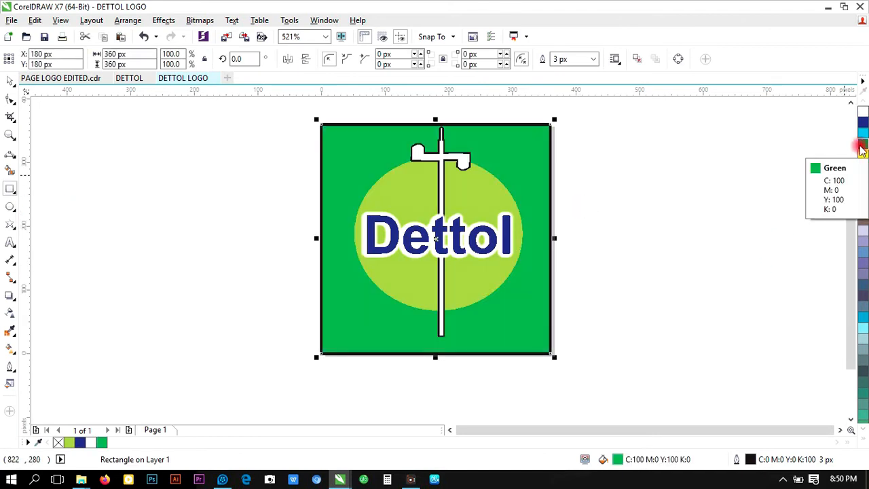
left_click(592, 59)
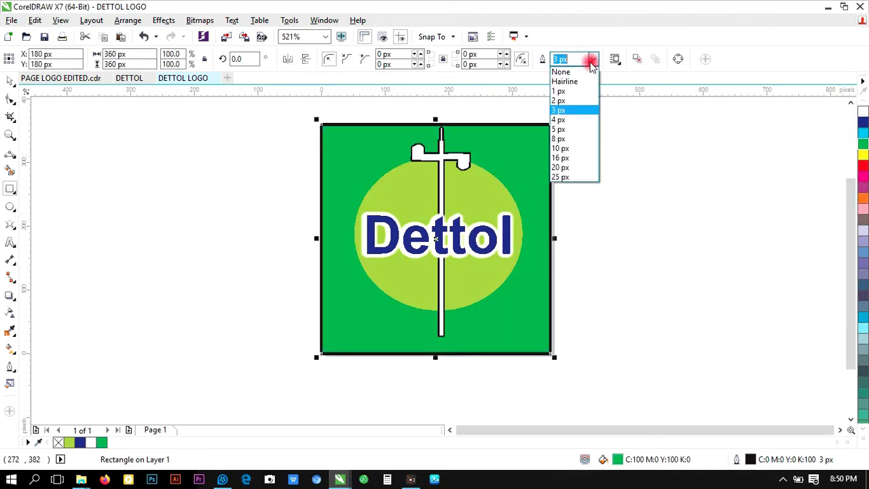
left_click(562, 72)
Remove the outline from the white sword shape
left_click(10, 135)
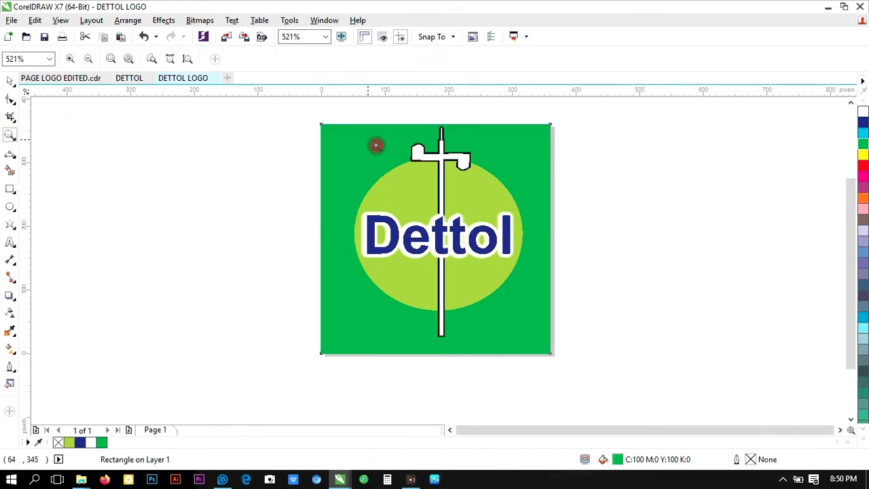
left_click(447, 157)
left_click(430, 229)
left_click(11, 83)
left_click(330, 295)
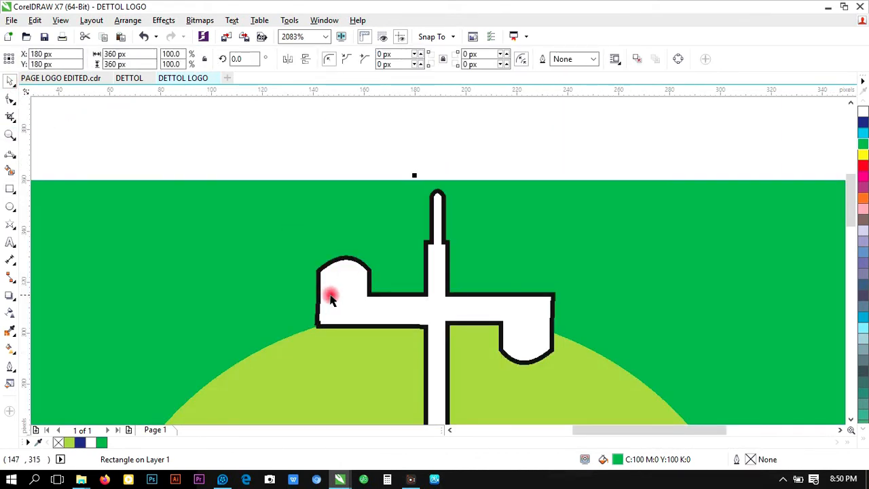
left_click(401, 60)
left_click(379, 72)
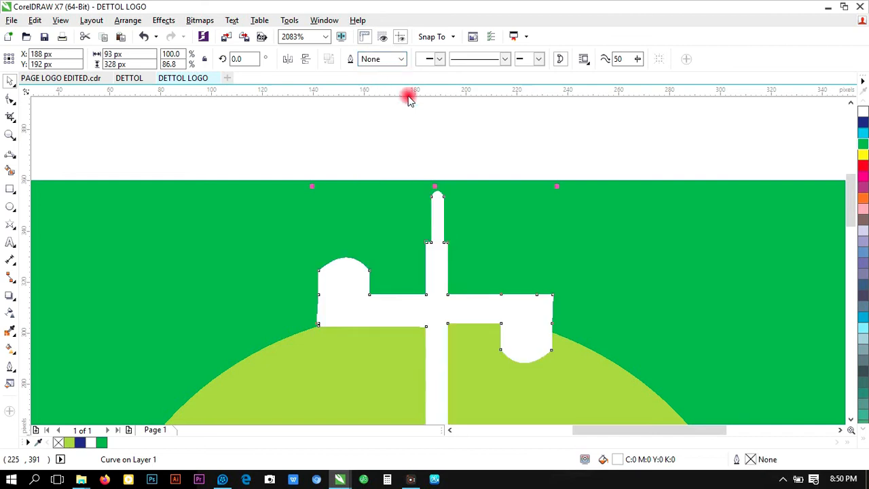
Draw a star about 80 px high at the lower left edge of the green background and give it 10 points
left_click(10, 132)
right_click(267, 130)
right_click(267, 129)
right_click(268, 129)
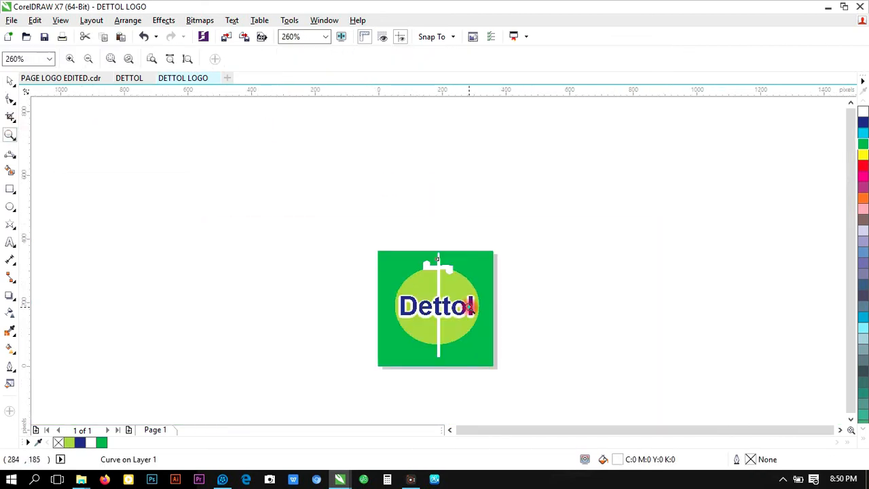
left_click(468, 307)
left_click(448, 287)
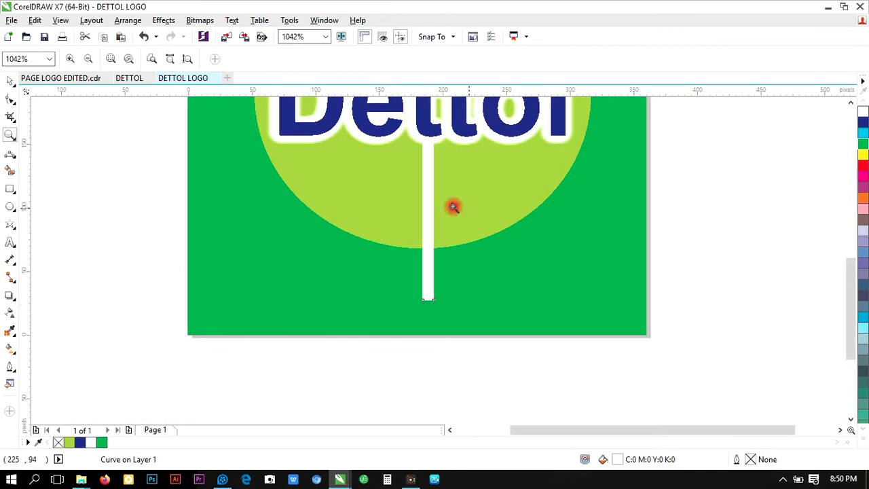
left_click(12, 230)
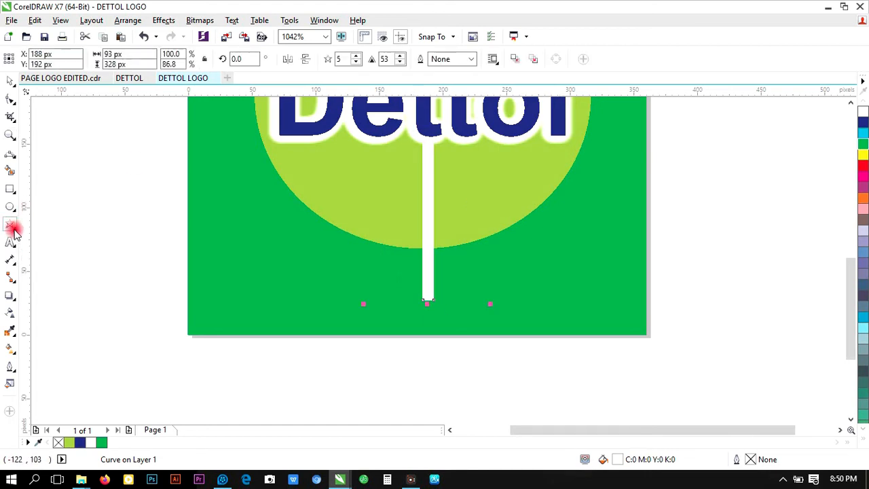
left_click_drag(14, 232, 56, 240)
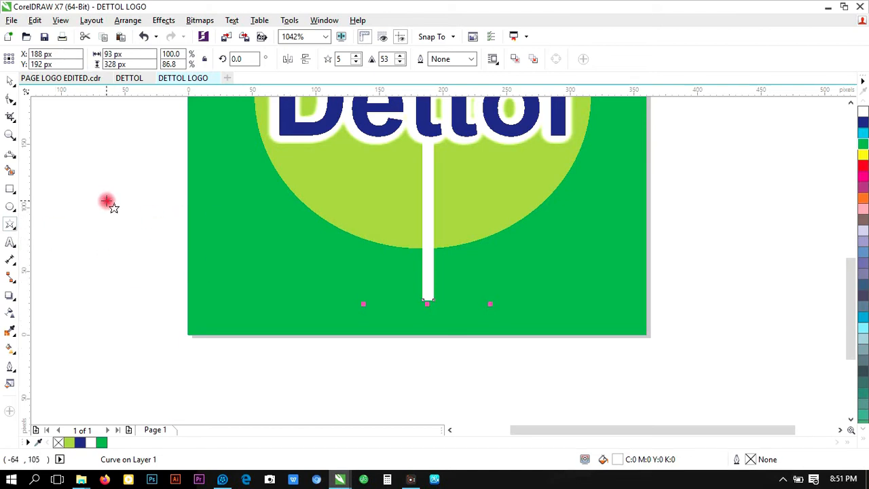
left_click_drag(109, 200, 197, 301)
left_click(355, 57)
left_click(355, 57)
left_click(355, 56)
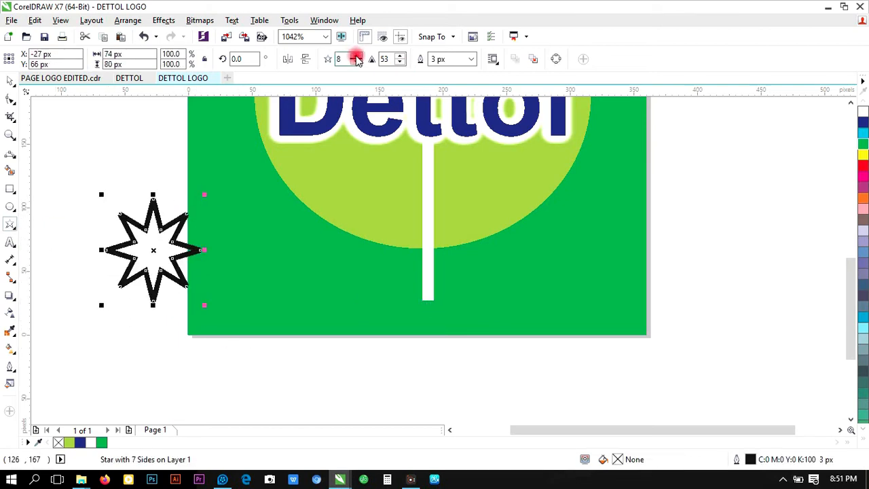
left_click(354, 56)
left_click(355, 56)
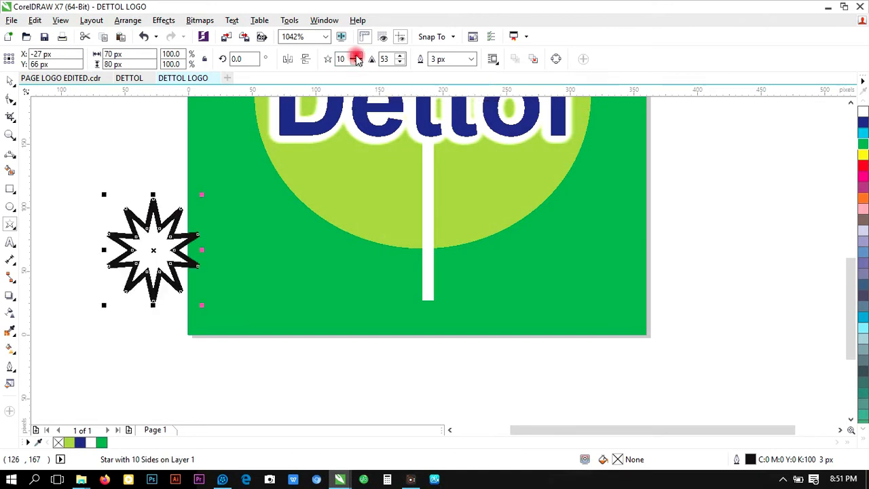
Increase the star's sharpness to 63
left_click(400, 56)
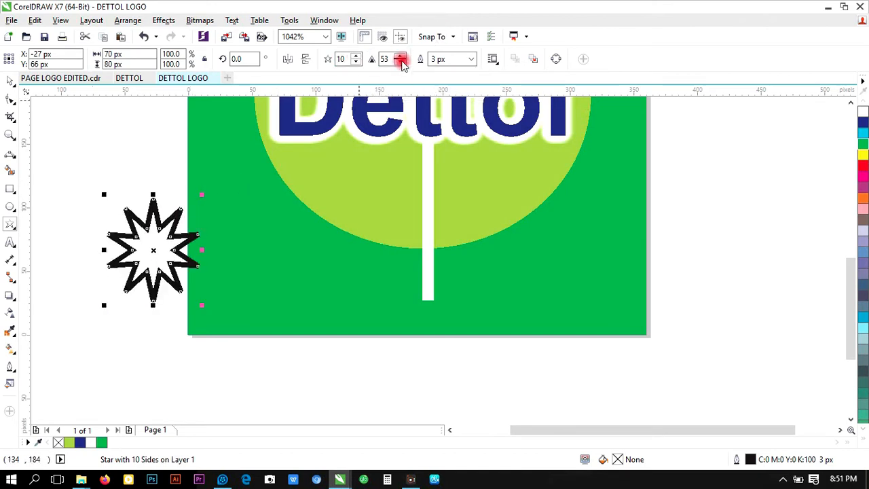
left_click(399, 57)
left_click(400, 56)
left_click(400, 57)
left_click(399, 57)
left_click(400, 56)
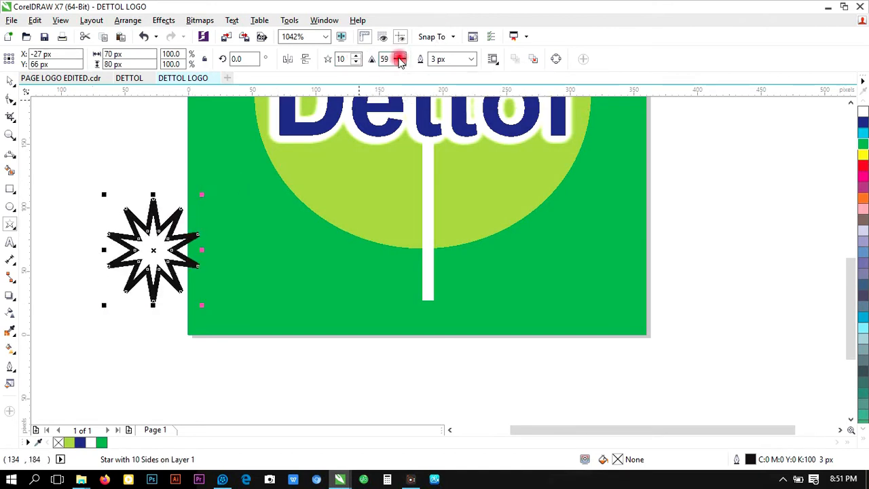
left_click(400, 57)
left_click(400, 57)
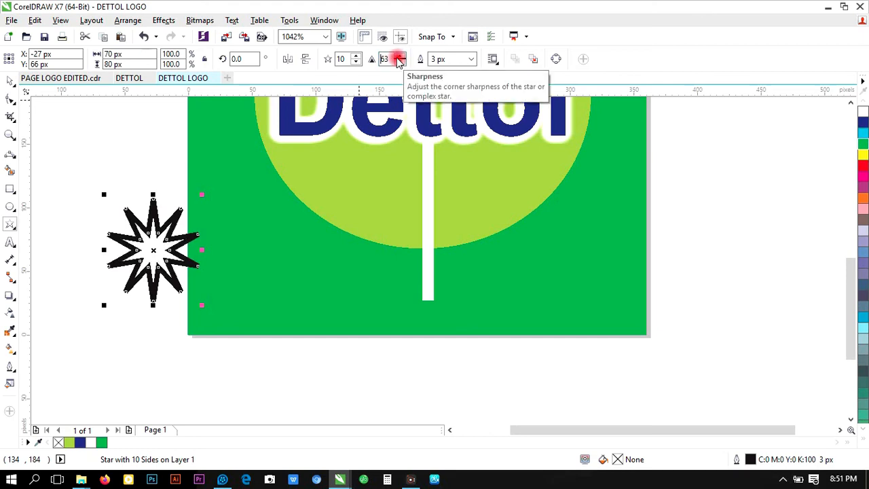
Set the star's outline width to None
left_click(471, 59)
left_click(441, 81)
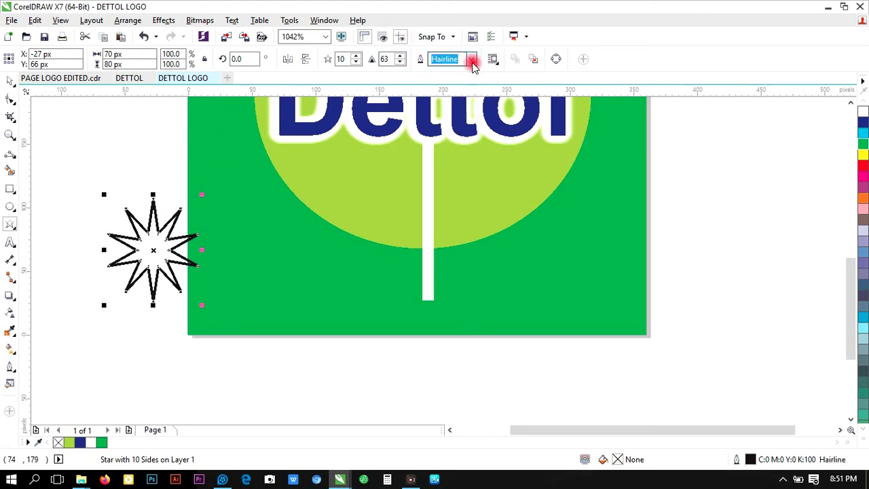
left_click(471, 59)
left_click(440, 71)
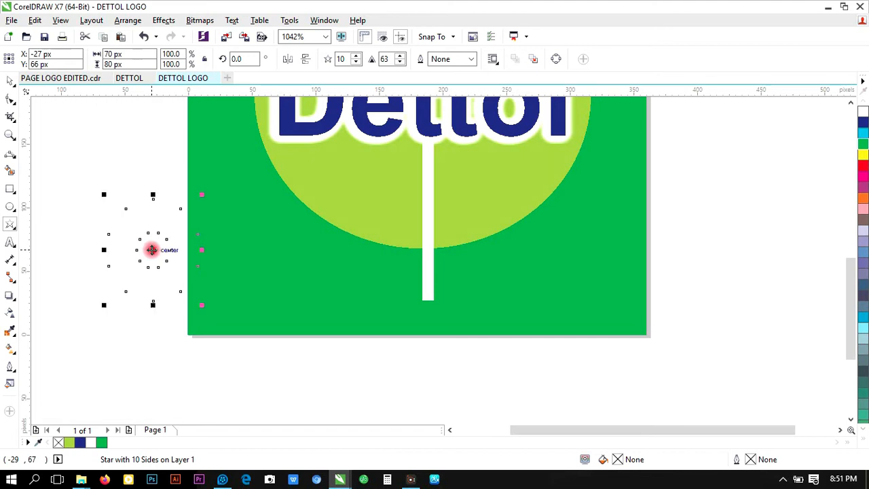
Move the star onto the lower-left area of the green background and fill it with white
left_click_drag(152, 250, 266, 261)
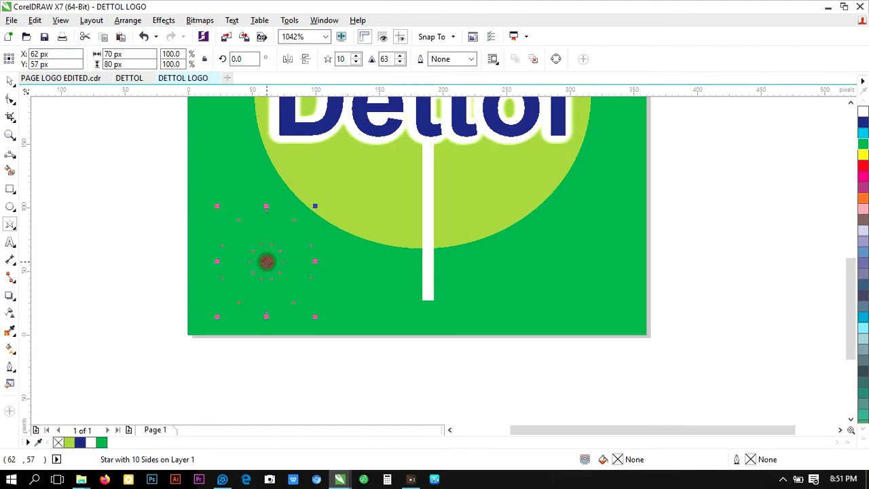
left_click(864, 441)
left_click(819, 221)
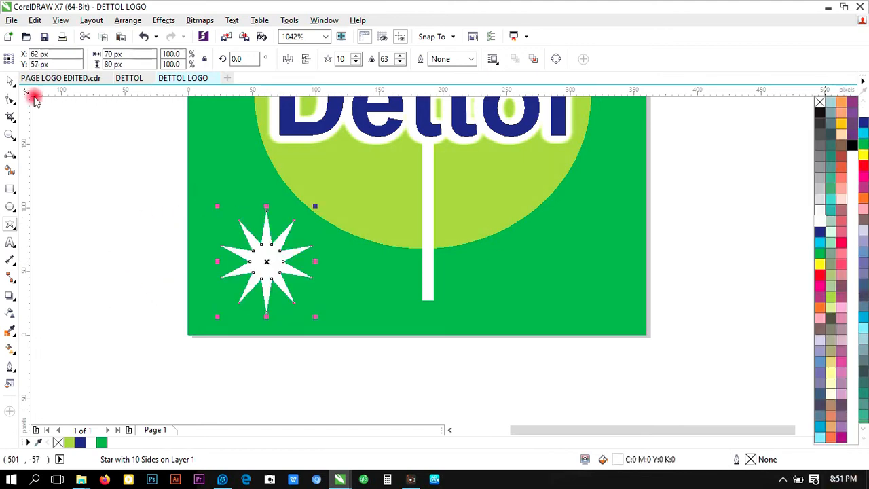
left_click(10, 81)
left_click(62, 156)
left_click(265, 268)
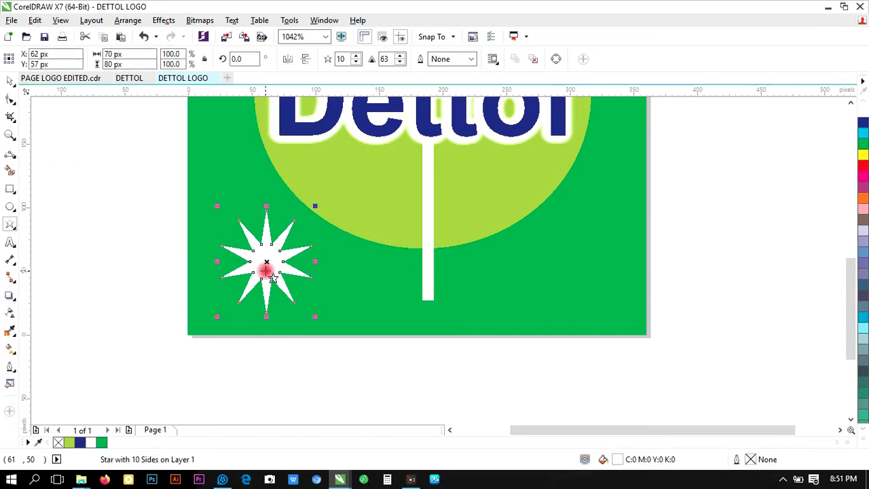
Convert the white star to curves so its nodes can be edited individually
left_click(10, 99)
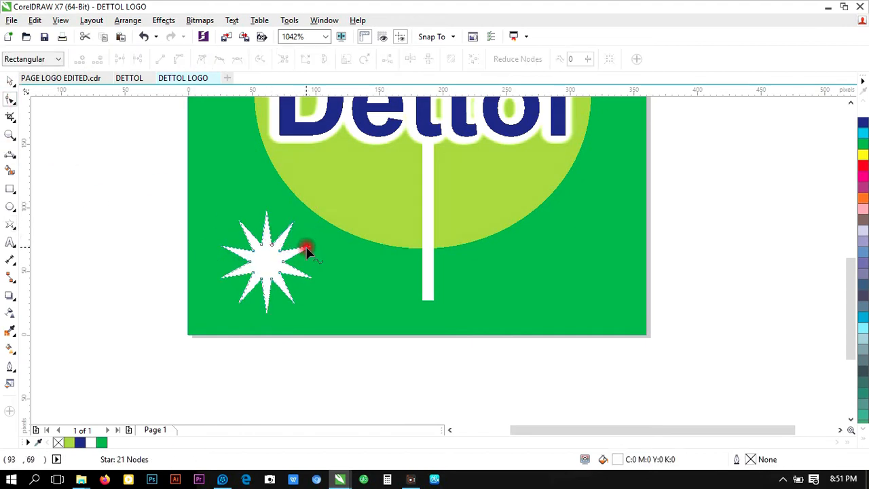
left_click(10, 134)
left_click(297, 272)
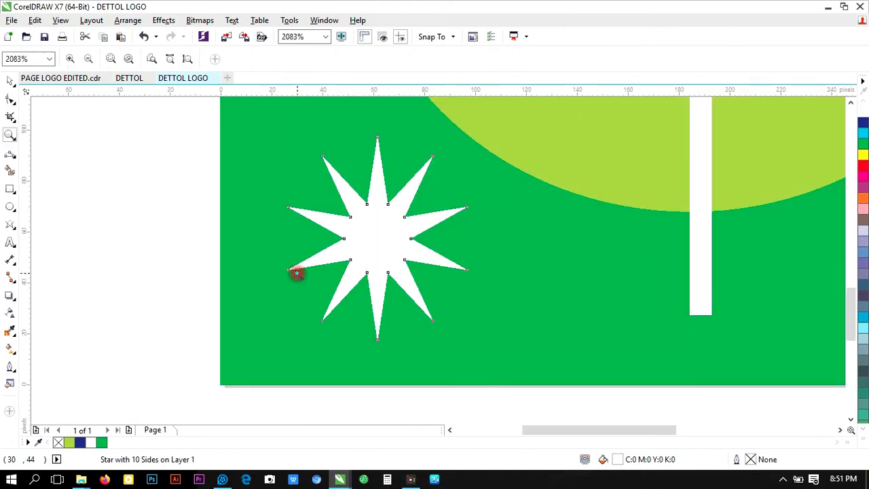
left_click(10, 99)
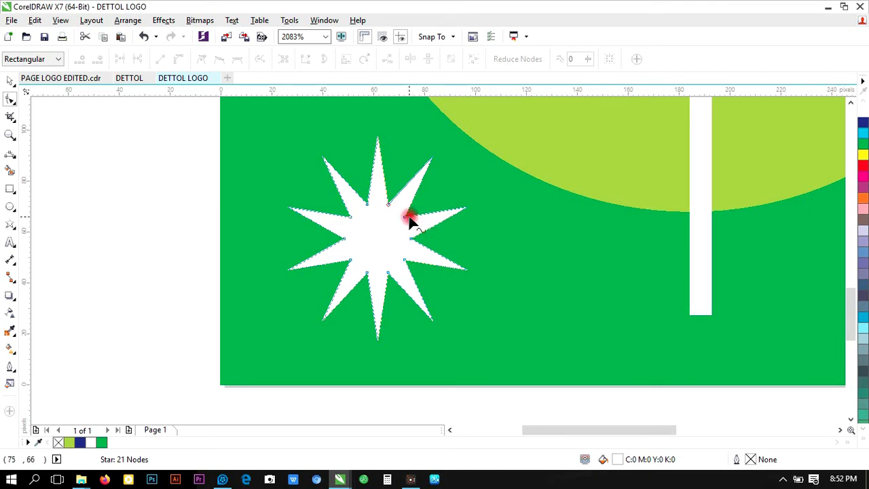
left_click_drag(451, 241, 417, 241)
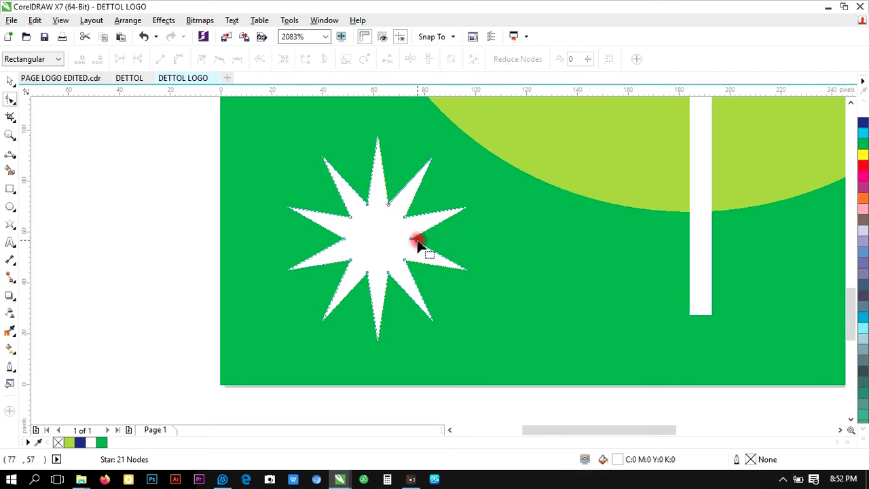
left_click(10, 80)
left_click(127, 20)
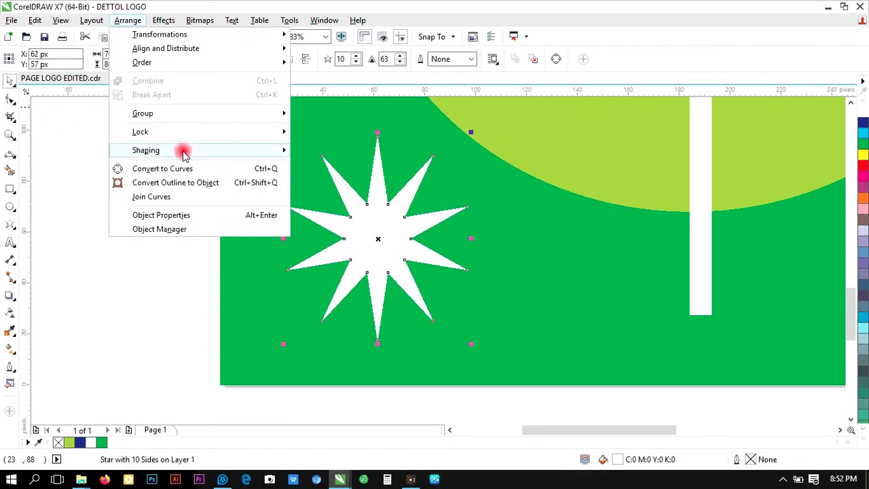
left_click(168, 168)
Delete the star's two upper side tips and shorten its two lower diagonal points by moving their tip nodes inward
left_click(11, 102)
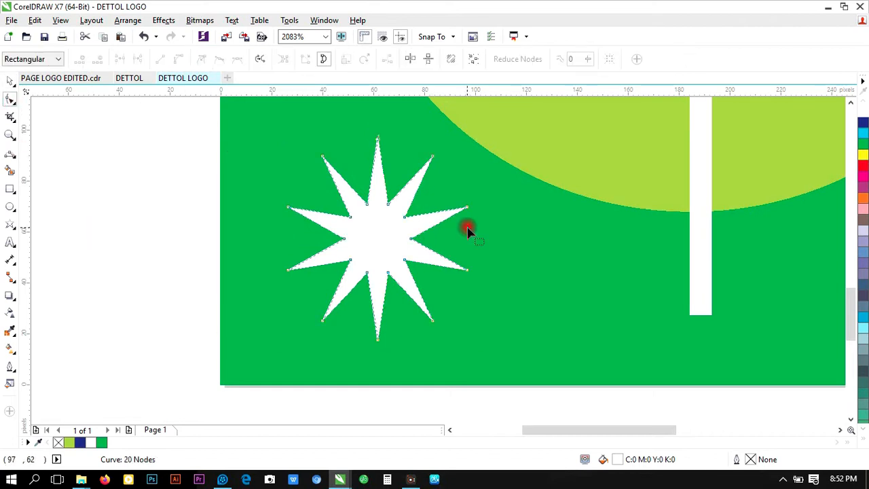
double_click(467, 207)
double_click(288, 208)
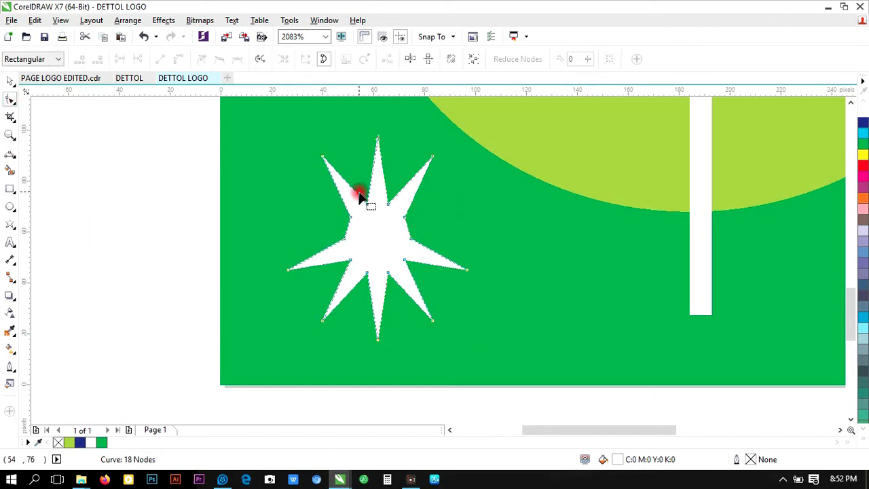
left_click_drag(323, 319, 338, 293)
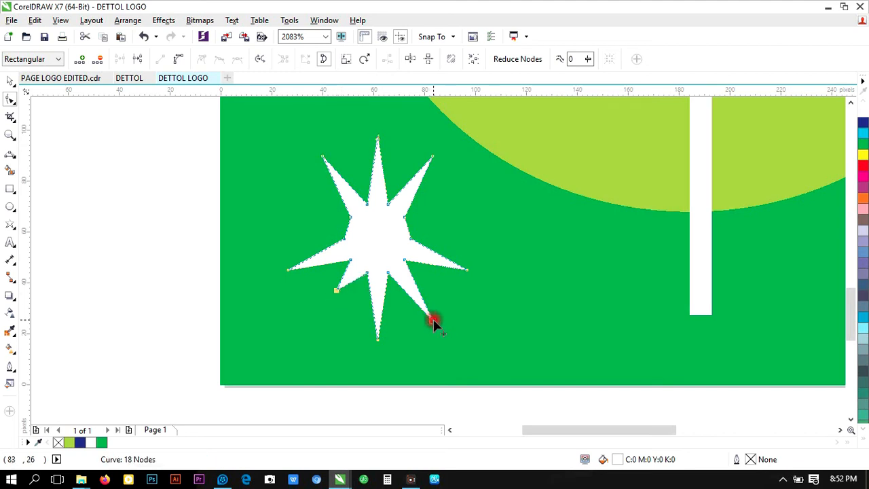
left_click_drag(432, 319, 419, 299)
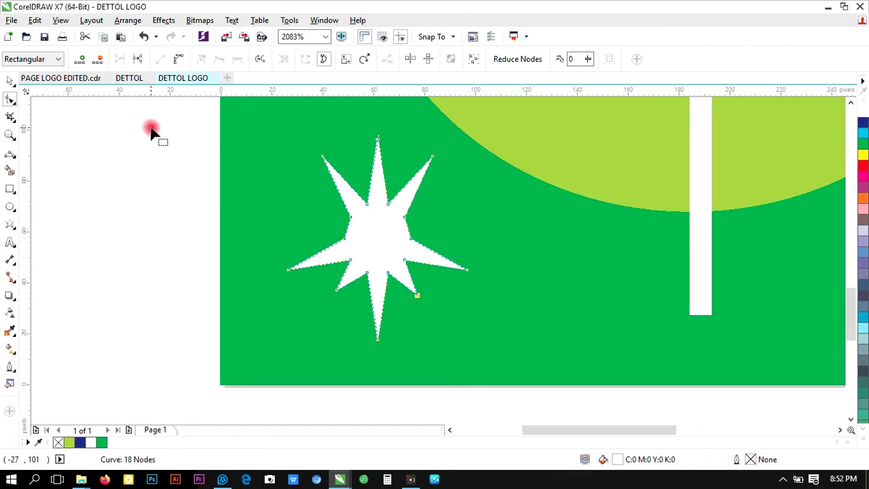
left_click(10, 80)
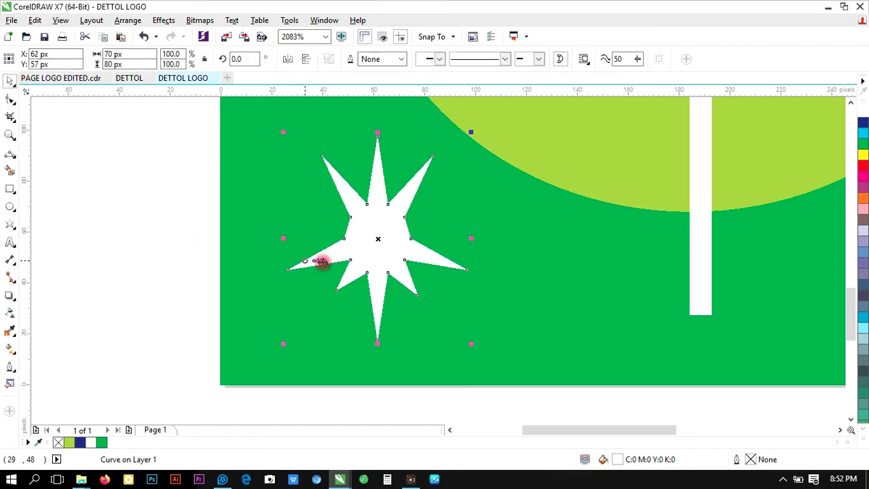
Move the star onto the lower end of the white sword, centred at about X 186 px, Y 42 px
left_click(840, 431)
left_click_drag(301, 228, 623, 336)
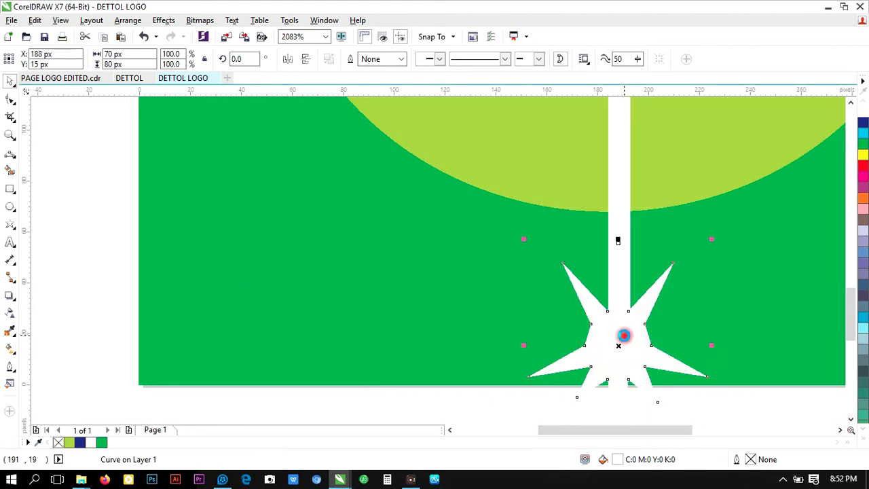
left_click(12, 134)
right_click(413, 227)
right_click(412, 227)
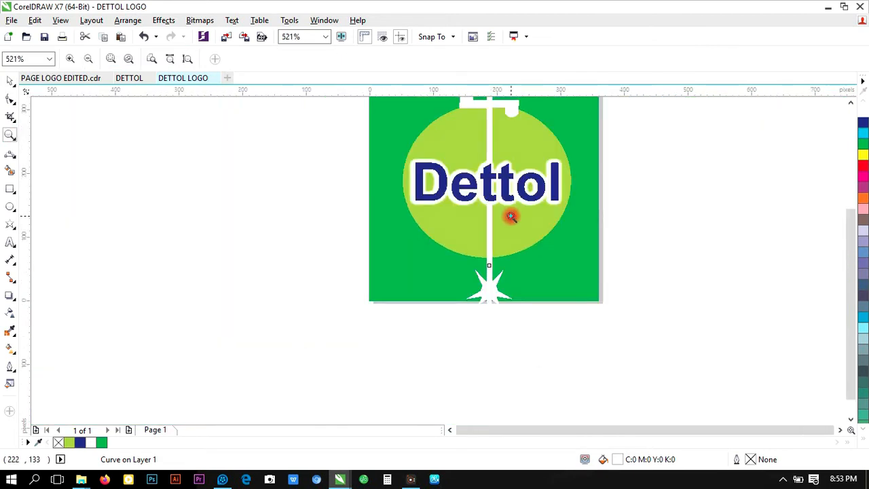
left_click(10, 80)
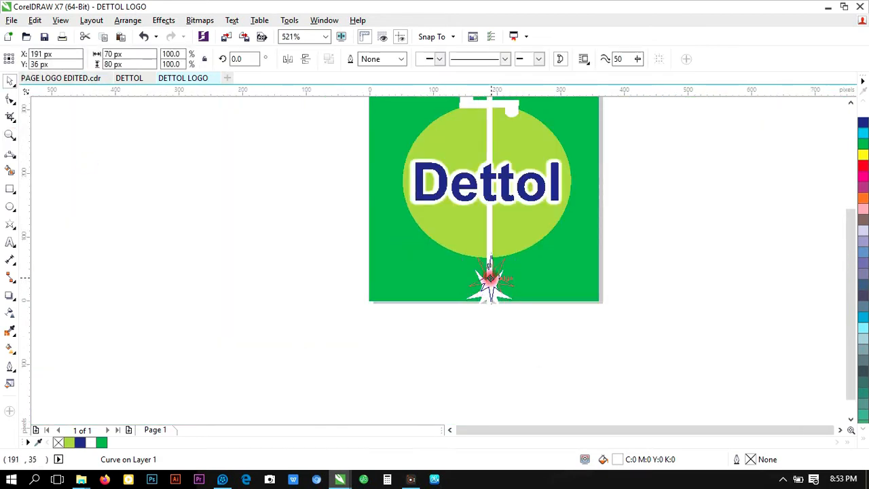
left_click(850, 103)
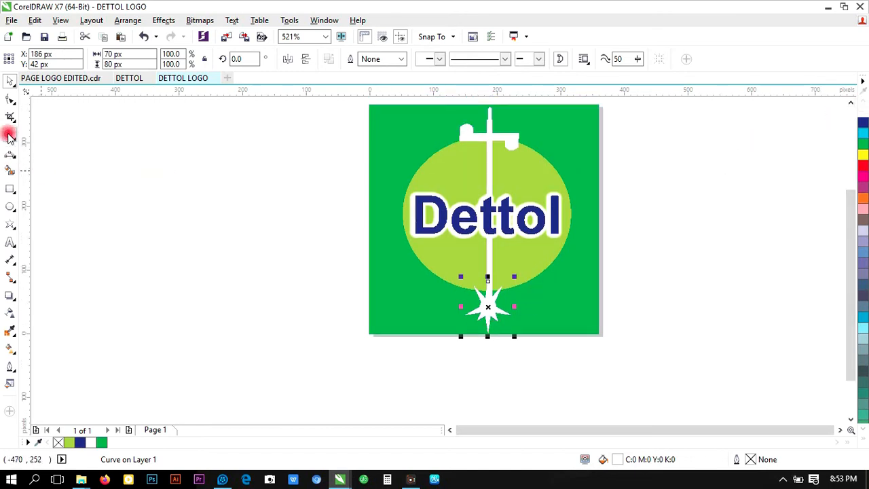
Shift the star up along the sword blade to about X 190 px, Y 50 px
left_click(10, 136)
left_click(507, 310)
left_click(415, 252)
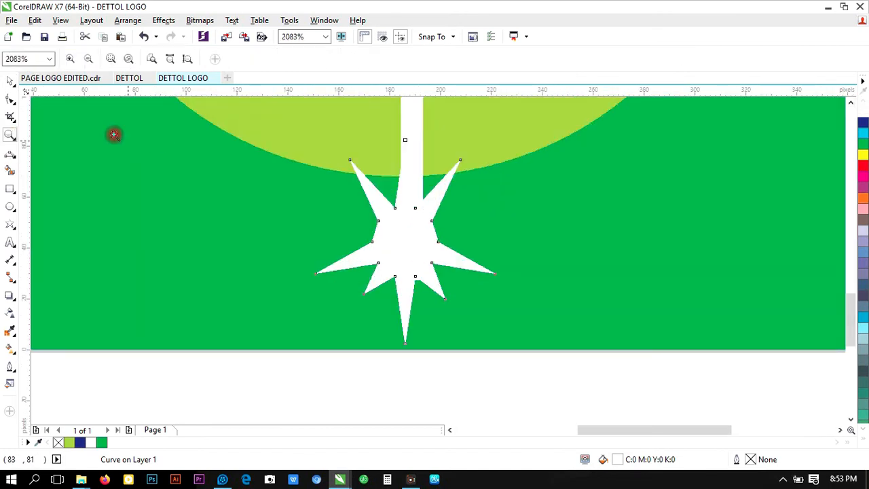
left_click(10, 79)
key("Right")
key("Left")
key("Up")
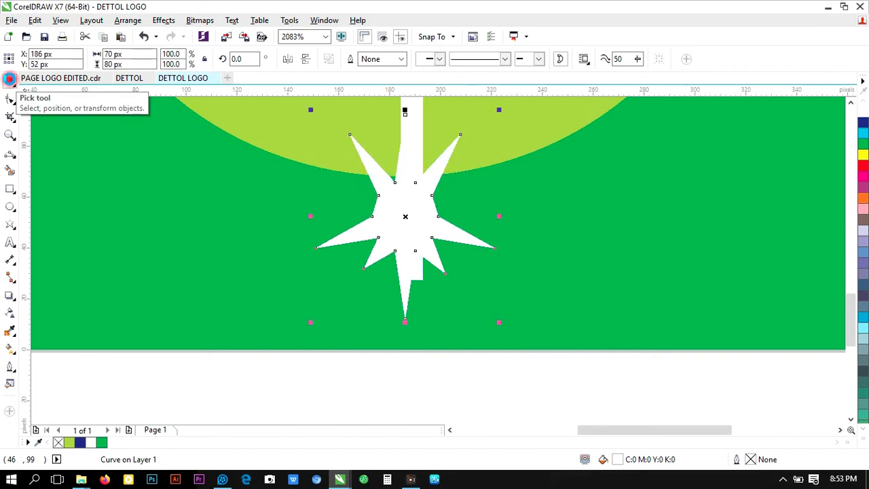
left_click_drag(402, 227, 411, 233)
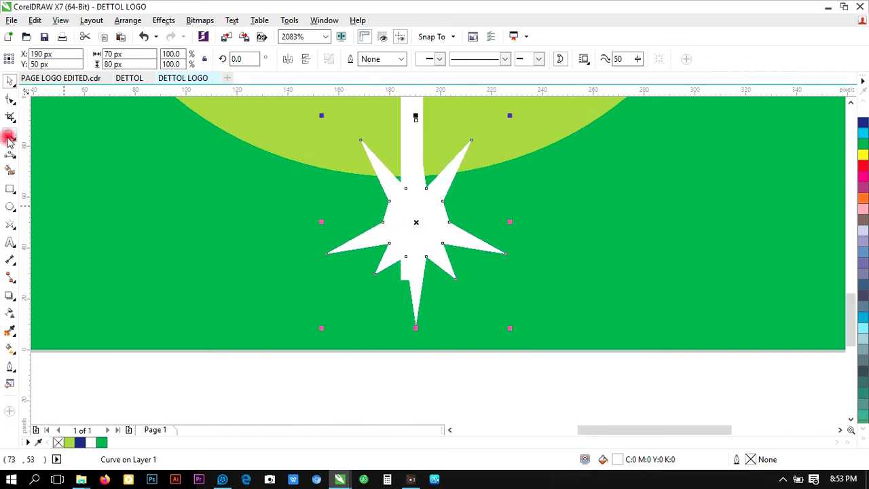
Fine-tune the star's horizontal position so that it is centred on the sword blade
left_click(9, 137)
right_click(323, 200)
left_click(317, 35)
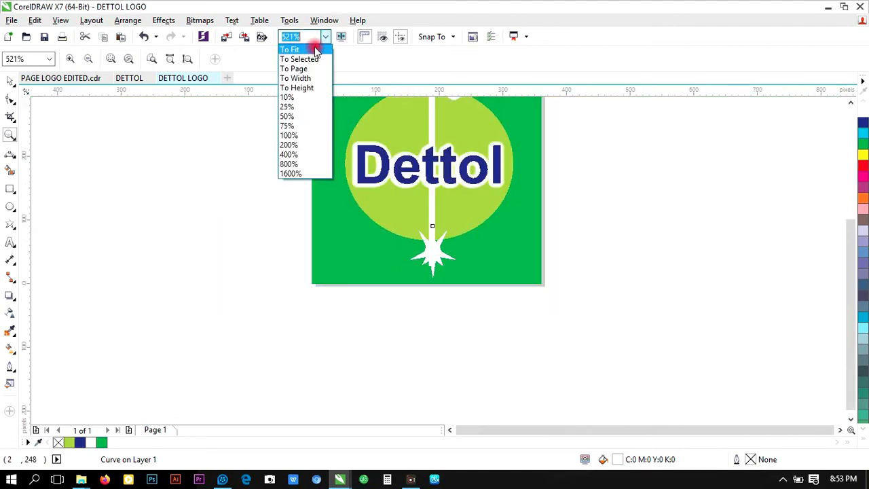
left_click(313, 50)
left_click(448, 360)
left_click(438, 275)
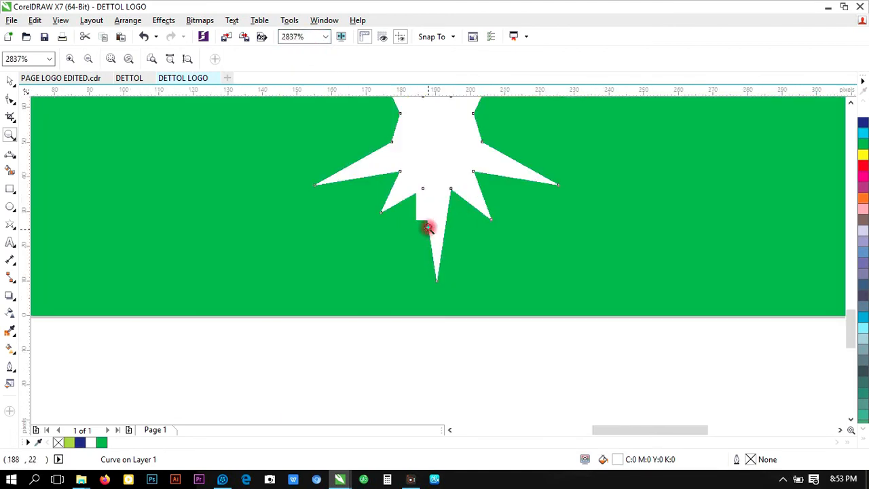
left_click(427, 228)
left_click(8, 82)
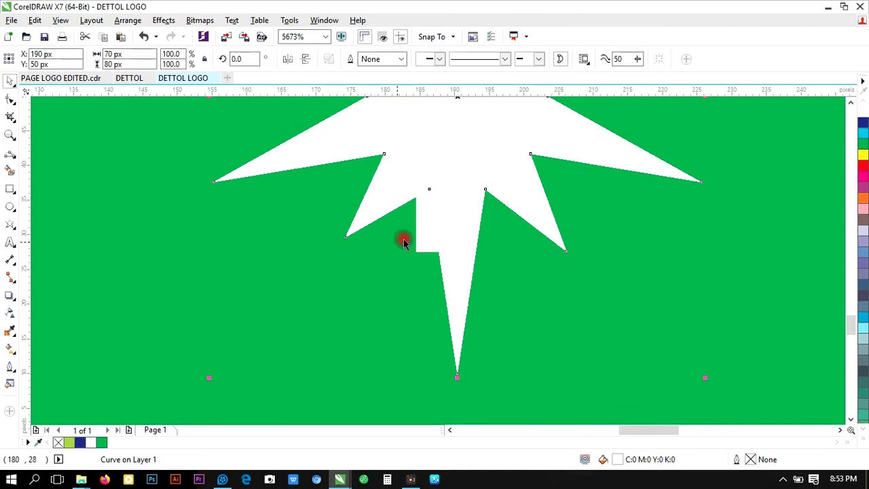
left_click_drag(457, 219, 435, 217)
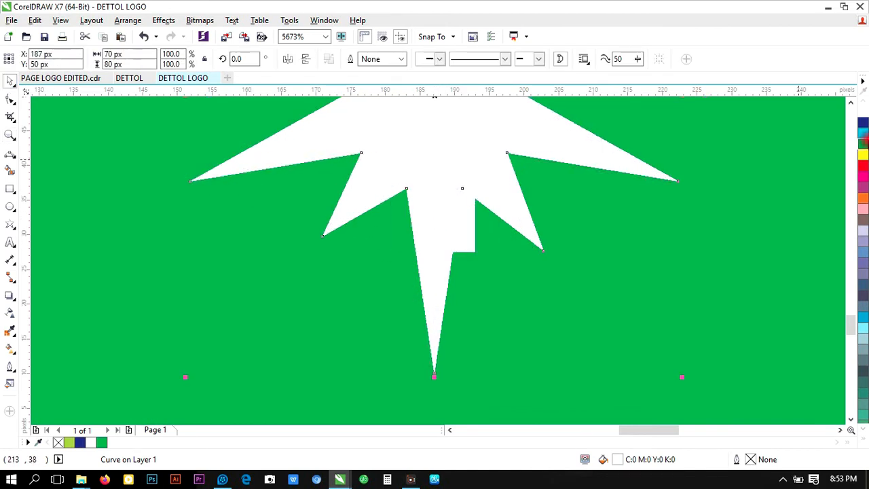
left_click(850, 103)
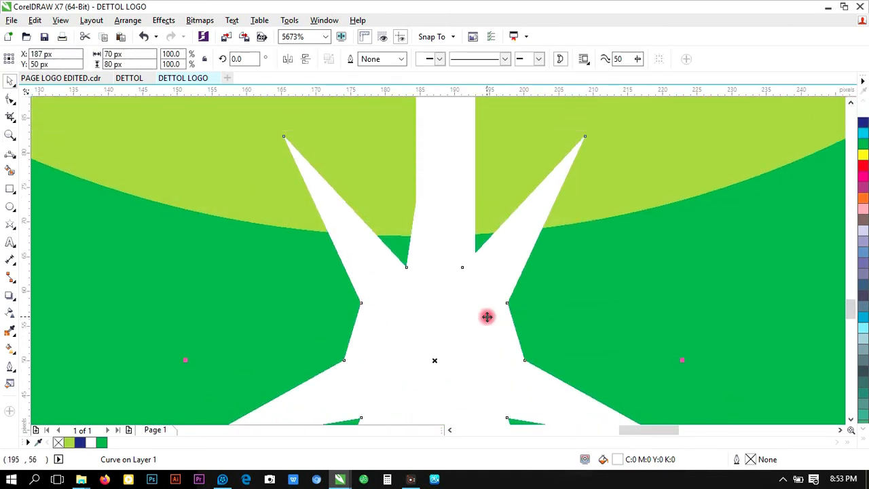
left_click_drag(487, 316, 501, 314)
Narrow the sword blade's lower end by moving its two bottom corner nodes inward, within the star's lowest point
left_click(850, 419)
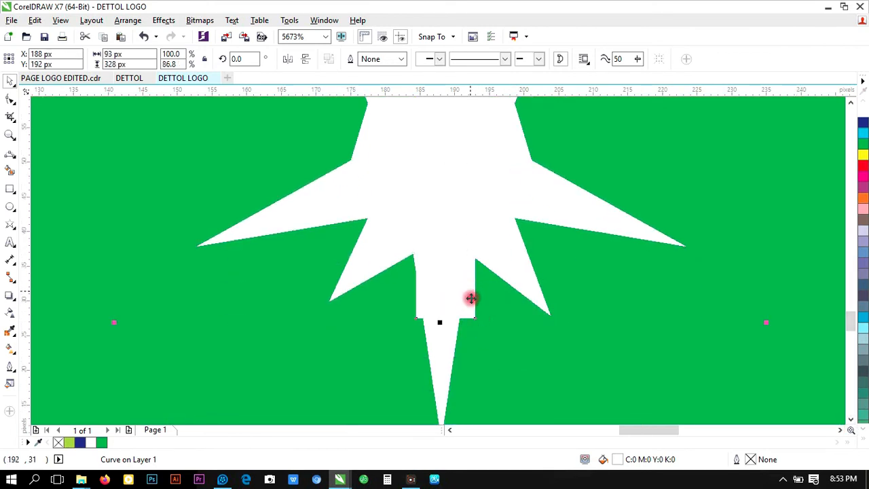
left_click(11, 98)
left_click(476, 318)
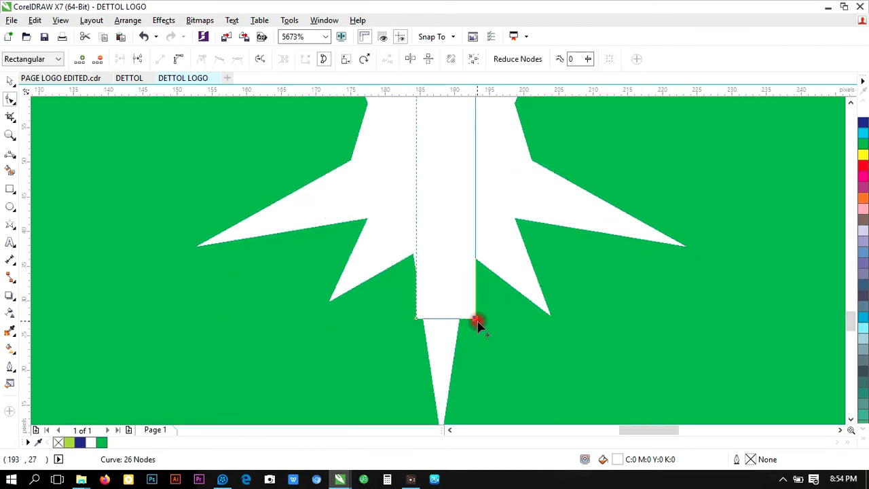
left_click_drag(478, 322, 428, 321)
left_click(851, 104)
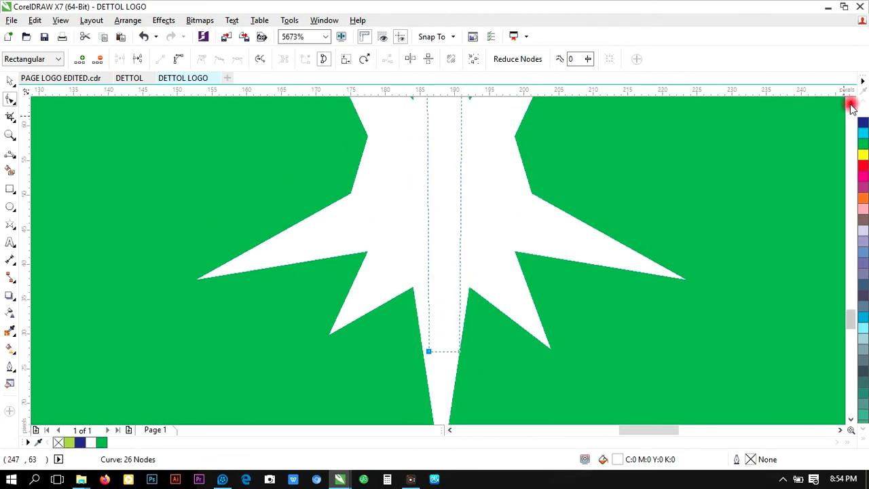
left_click(851, 103)
Weld the sword and the star into a single shape and deselect it
left_click(10, 135)
scroll(281, 161, "down", 3)
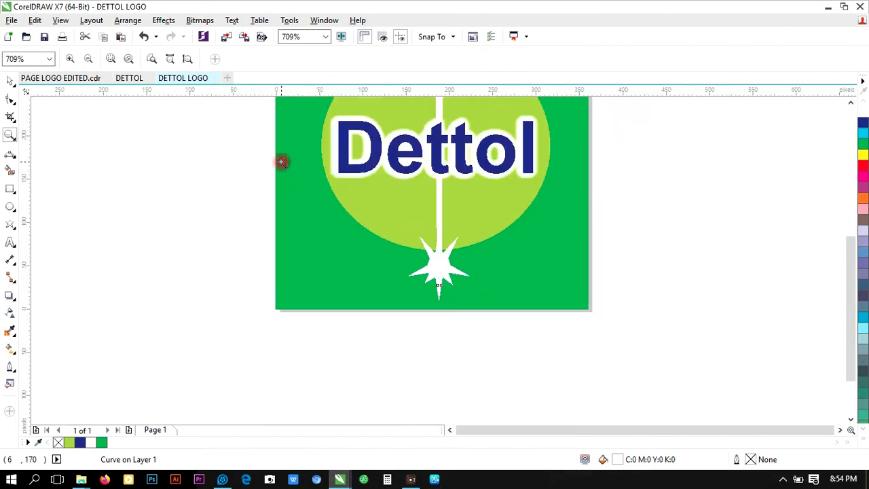
left_click(10, 81)
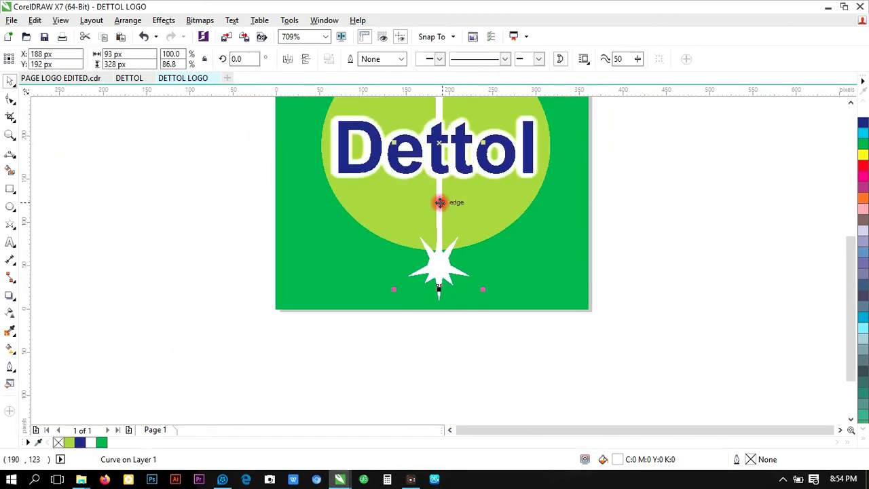
left_click(202, 228)
left_click(440, 192)
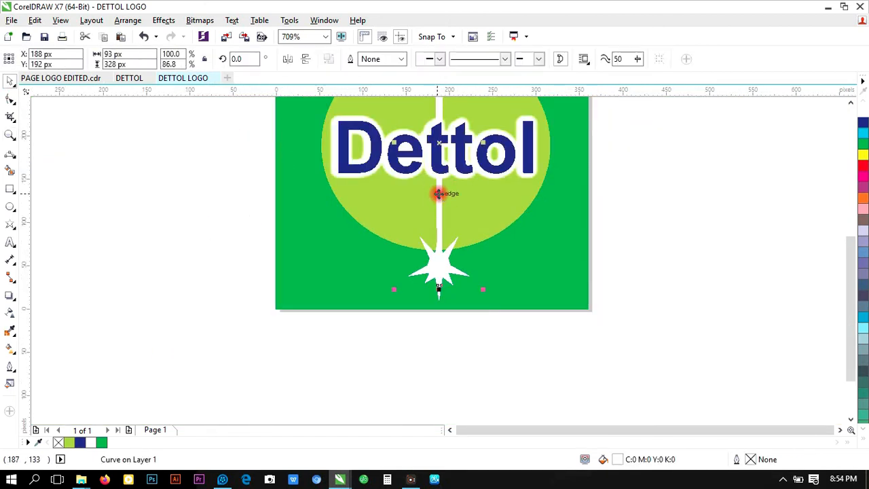
left_click(429, 267, "shift")
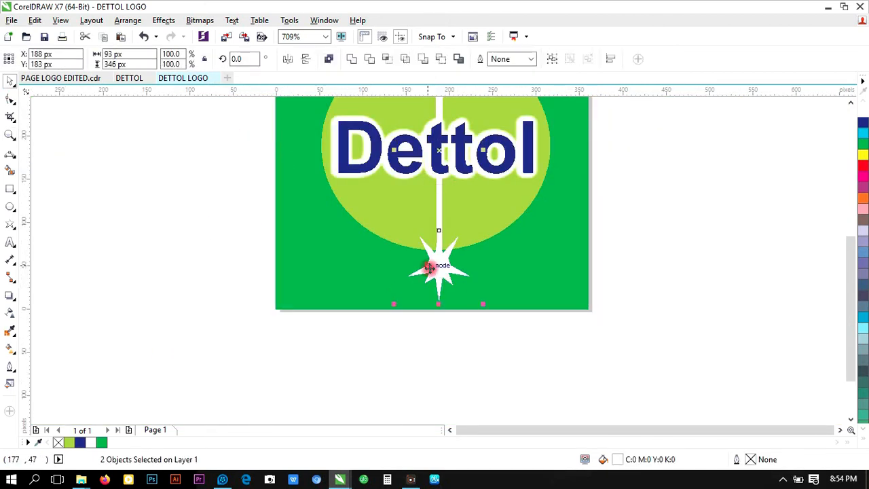
left_click(353, 60)
left_click(673, 251)
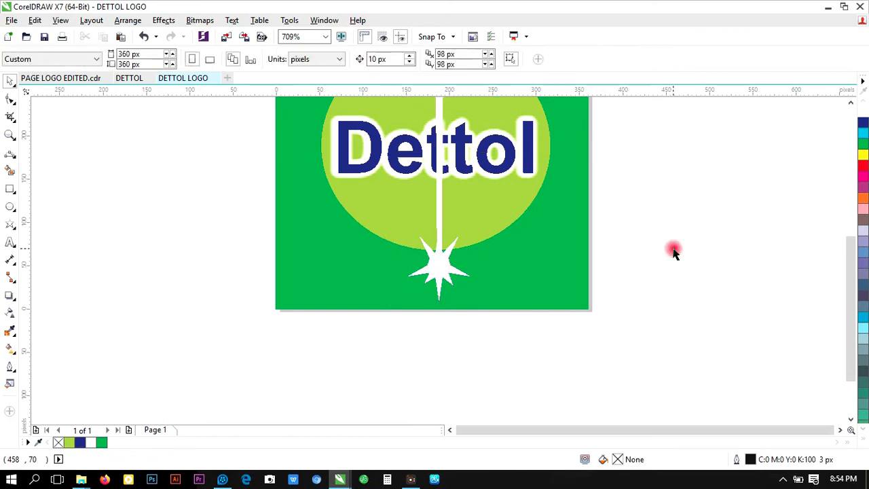
Examine the joint between the sword blade and the star up close, and check the whole logo
left_click(9, 135)
left_click(442, 262)
left_click(460, 250)
left_click(411, 237)
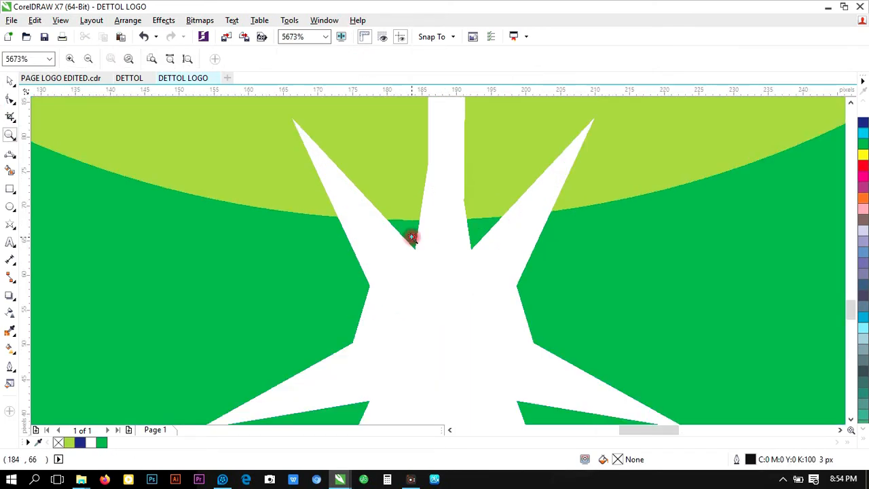
right_click(411, 236)
right_click(411, 237)
right_click(411, 237)
right_click(411, 237)
left_click(432, 215)
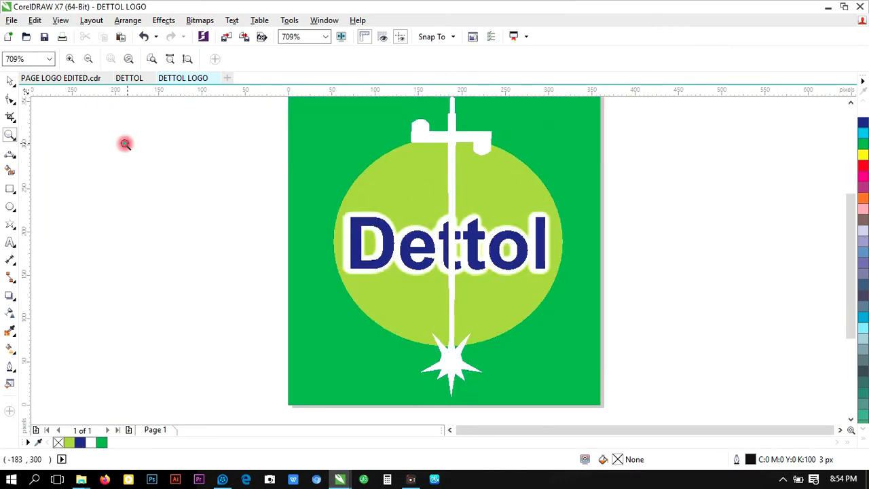
Change the stacking order of the welded sword so that it lies behind the Dettol text, and deselect it
key("space")
right_click(452, 297)
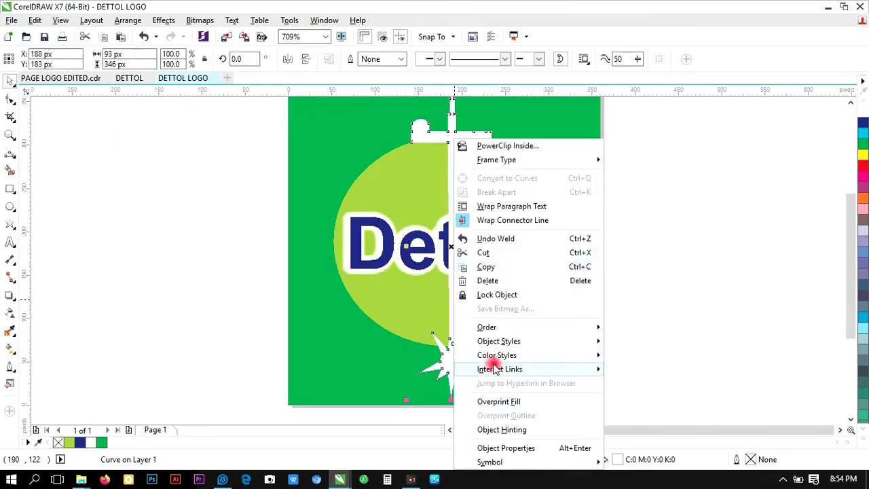
mouse_move(484, 327)
left_click(634, 416)
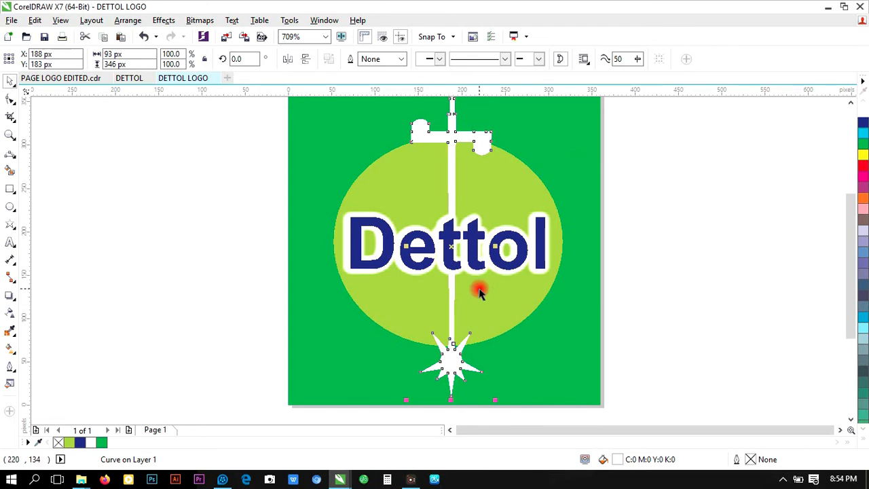
left_click(660, 187)
Examine the whole logo from the tip of the sword's handle down to the star
left_click(850, 103)
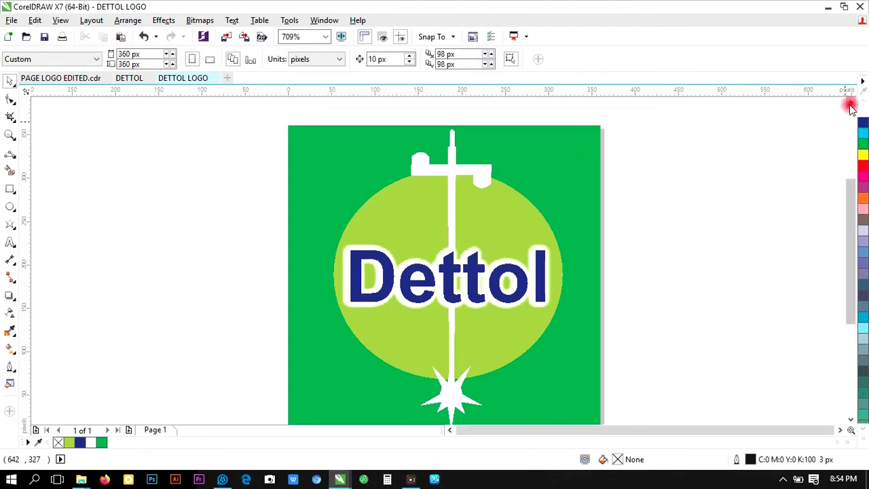
left_click(850, 103)
left_click(850, 419)
left_click(850, 418)
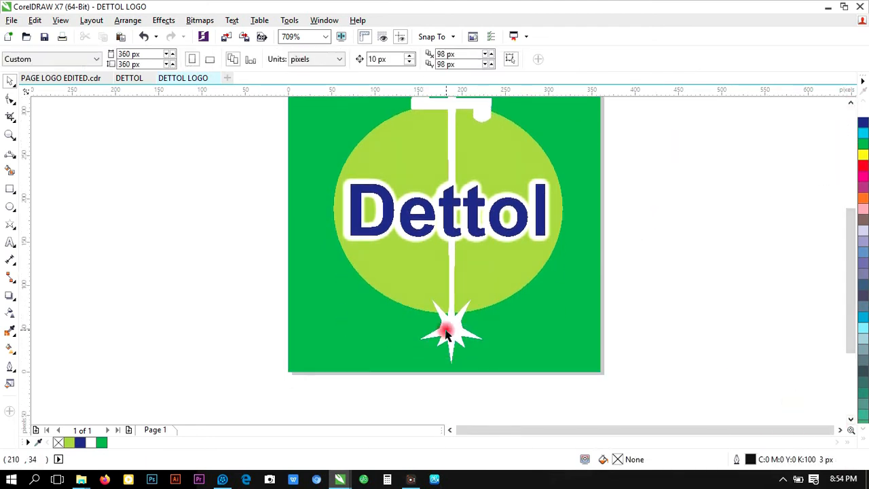
left_click(446, 329)
left_click(702, 226)
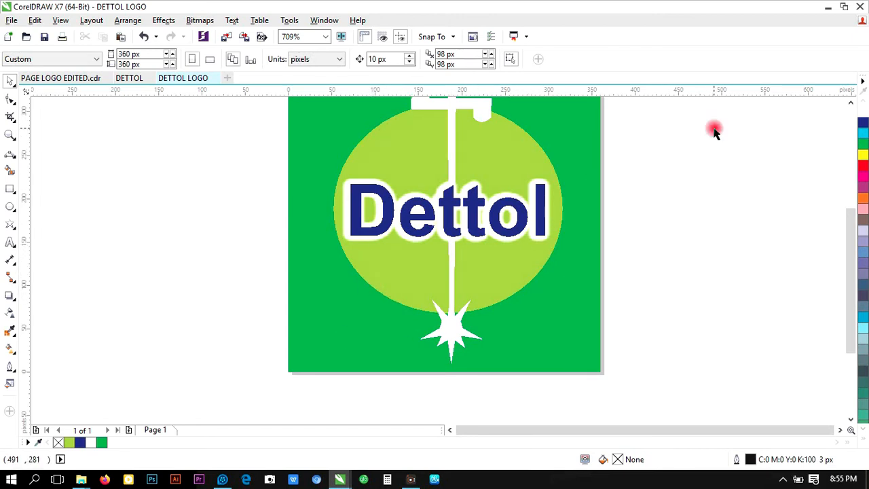
left_click(850, 103)
left_click(850, 103)
left_click(451, 163)
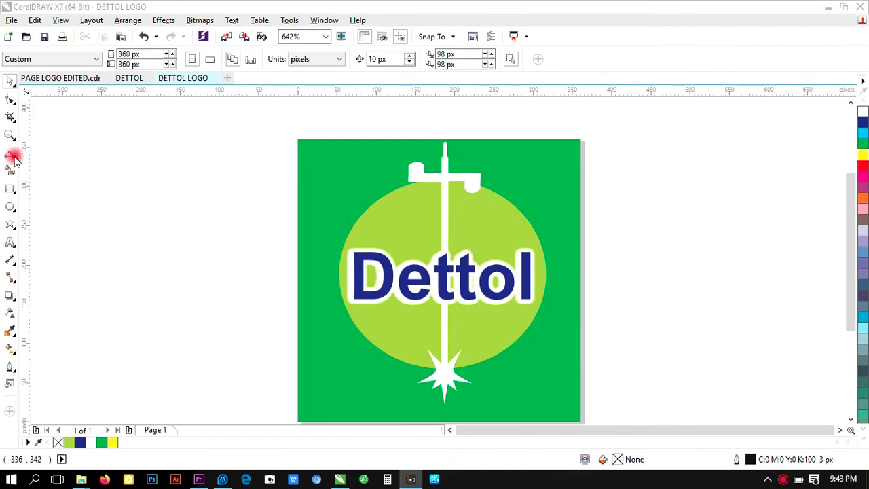
Draw a closed crescent about 80 × 57 px from two 3-point curves on the empty area beside the page
left_click(15, 161)
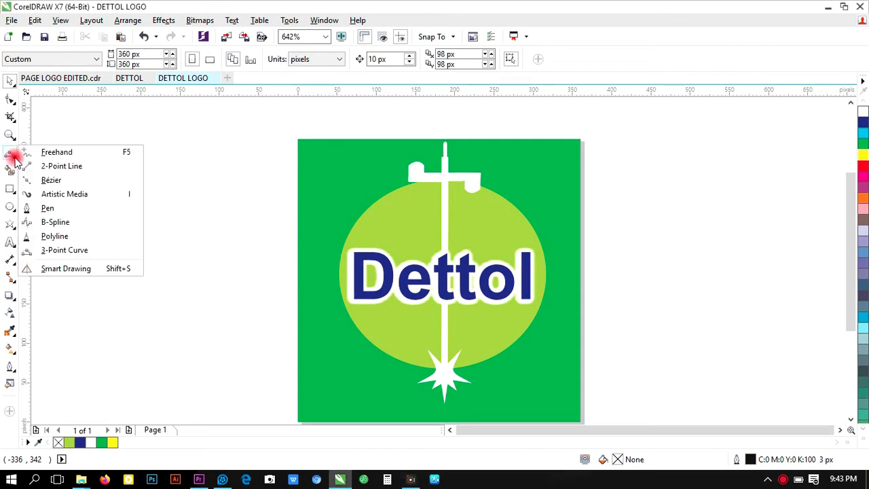
left_click(49, 251)
left_click_drag(78, 199, 140, 159)
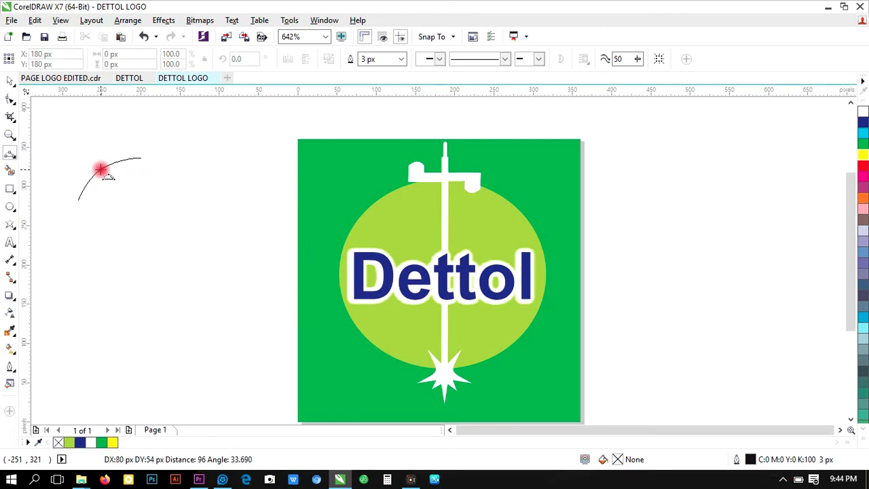
left_click(100, 169)
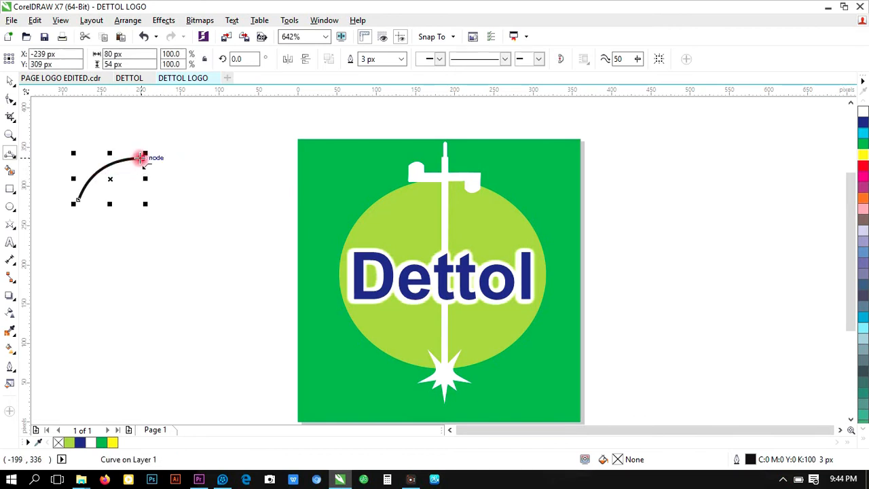
left_click_drag(140, 158, 77, 200)
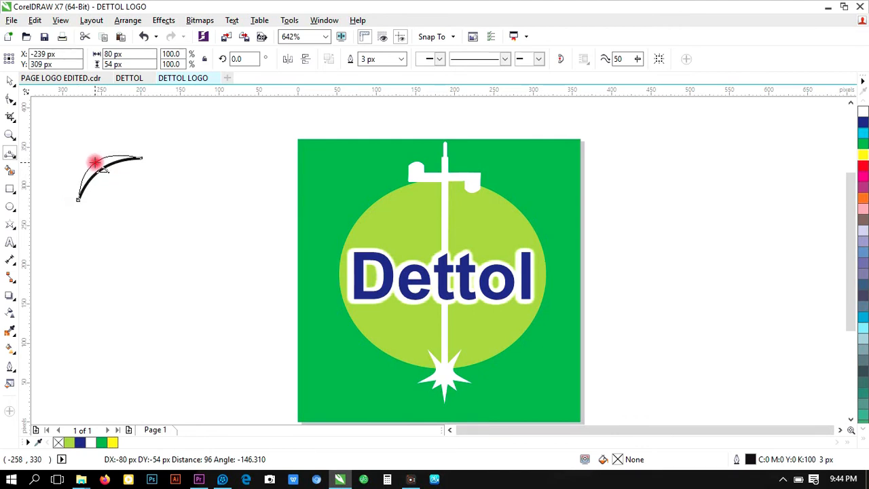
left_click(95, 162)
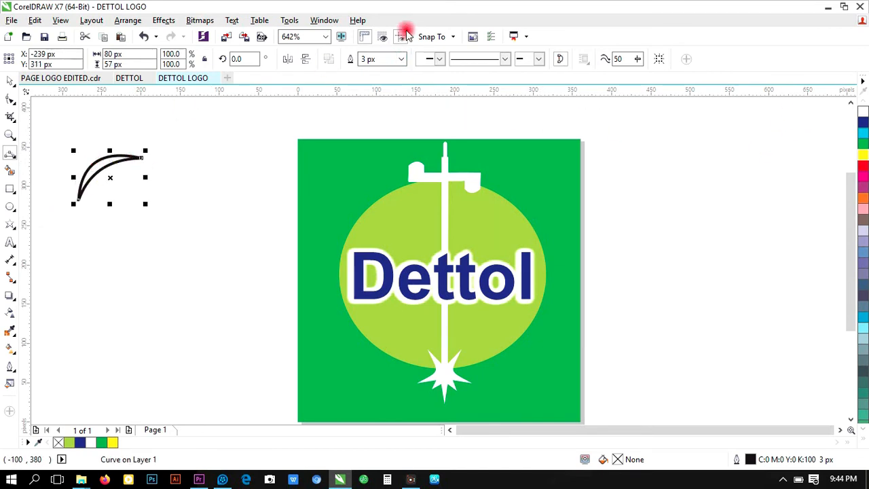
Give the crescent a hairline outline and a white fill
left_click(403, 58)
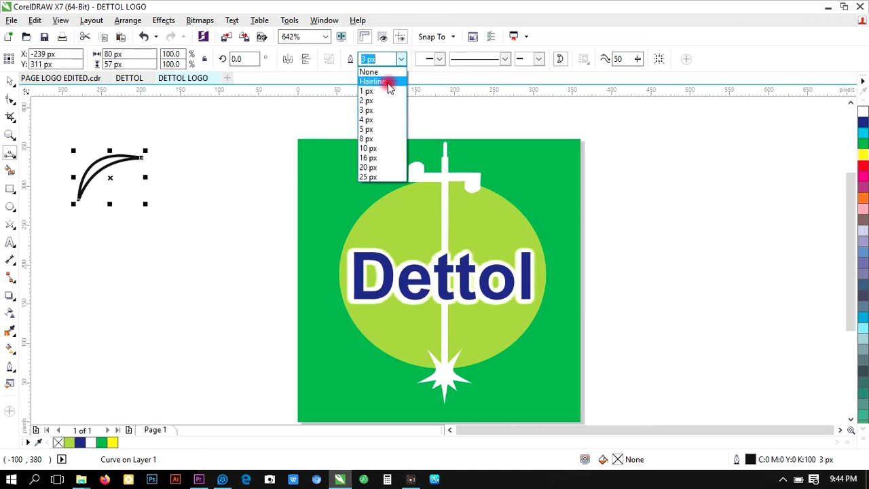
left_click(387, 84)
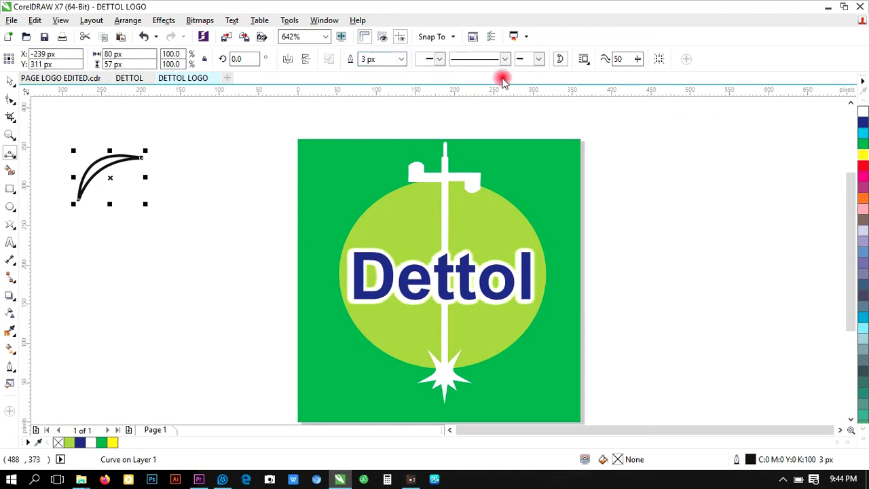
left_click(401, 59)
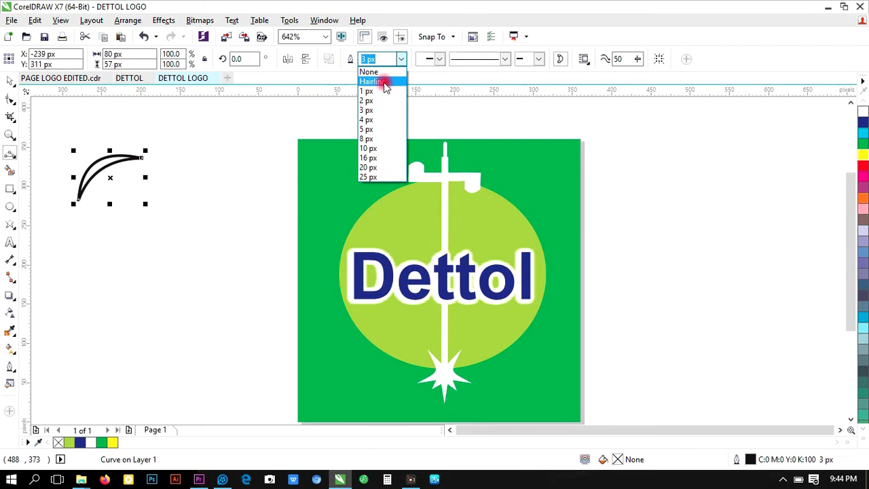
left_click(384, 80)
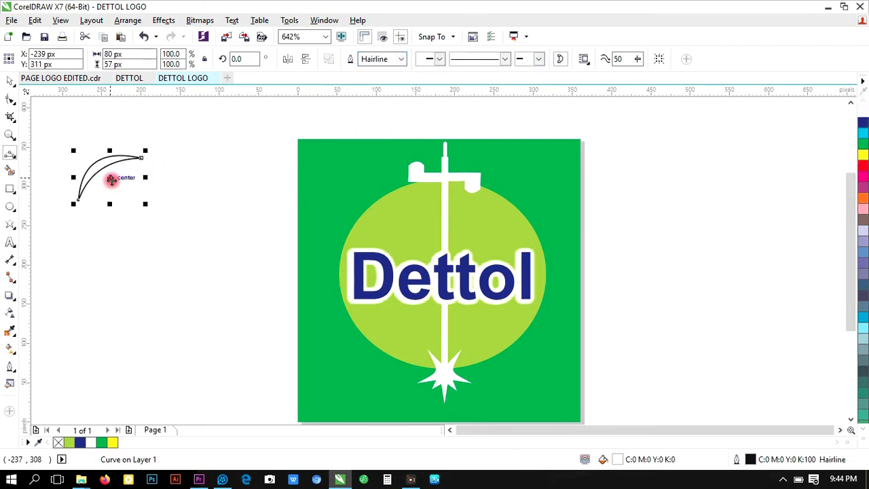
Place the crescent as a highlight in the ellipse's upper left, scaled to about 58 × 41 px, and remove its outline
left_click_drag(110, 180, 402, 219)
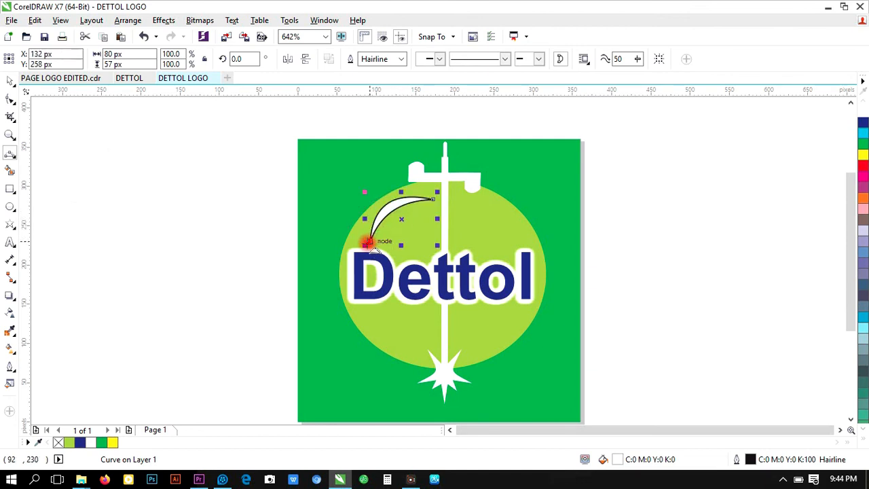
left_click_drag(366, 243, 359, 233)
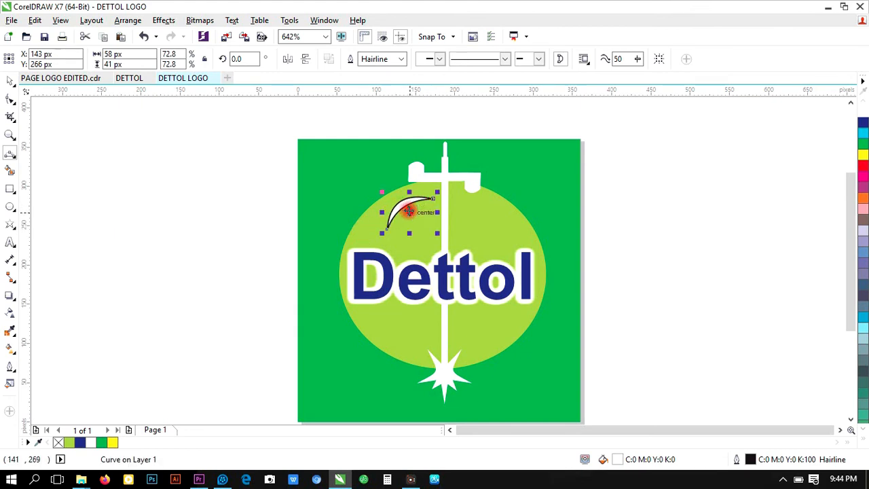
left_click_drag(408, 211, 399, 212)
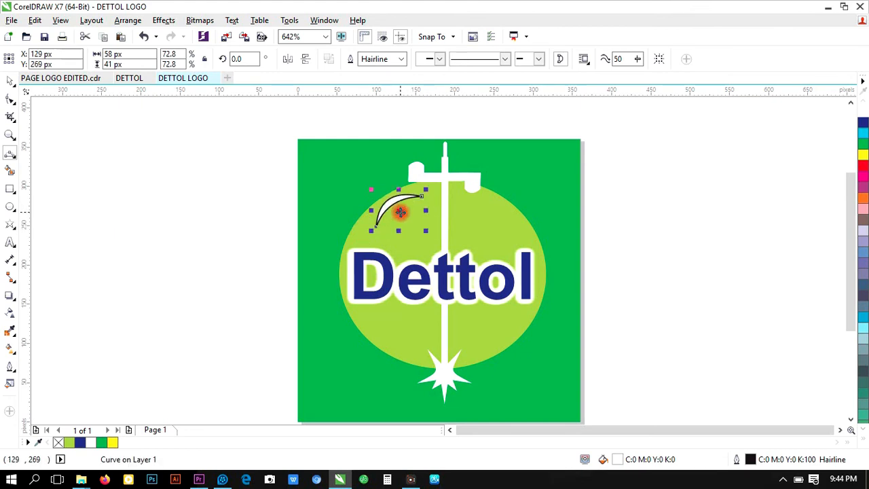
left_click(398, 60)
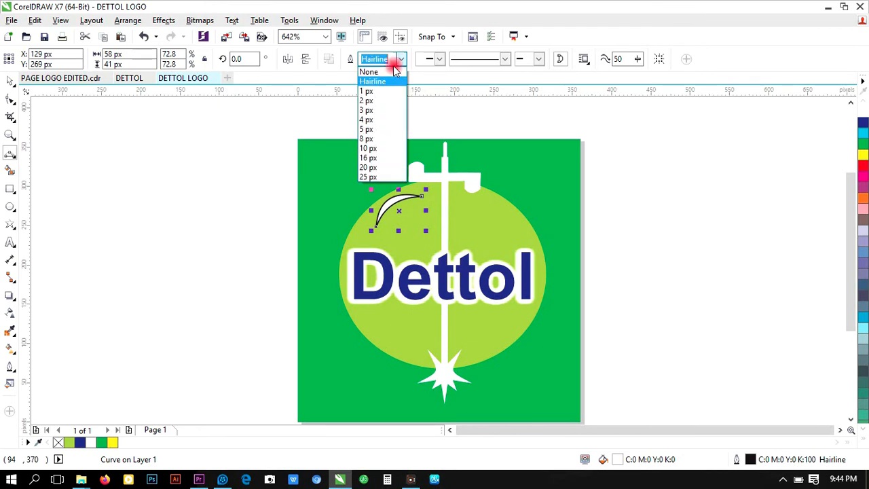
left_click(370, 72)
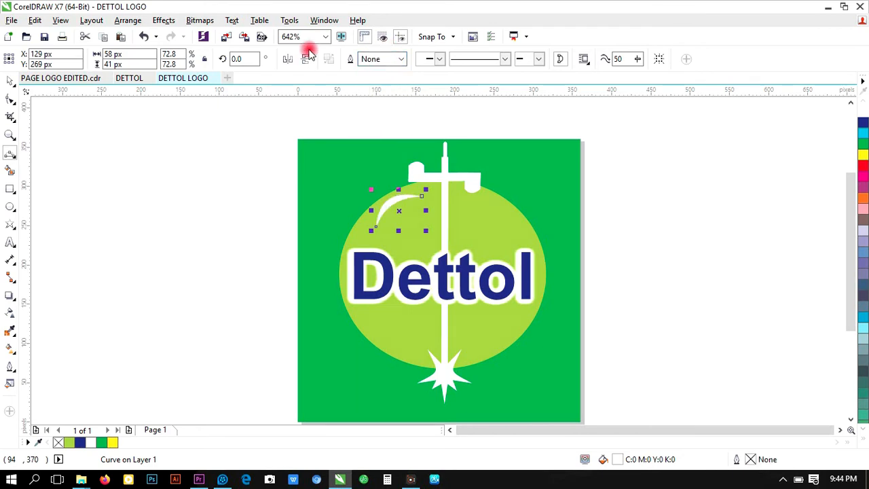
Convert the white crescent highlight to a 500 dpi CMYK bitmap
left_click(199, 20)
left_click(203, 34)
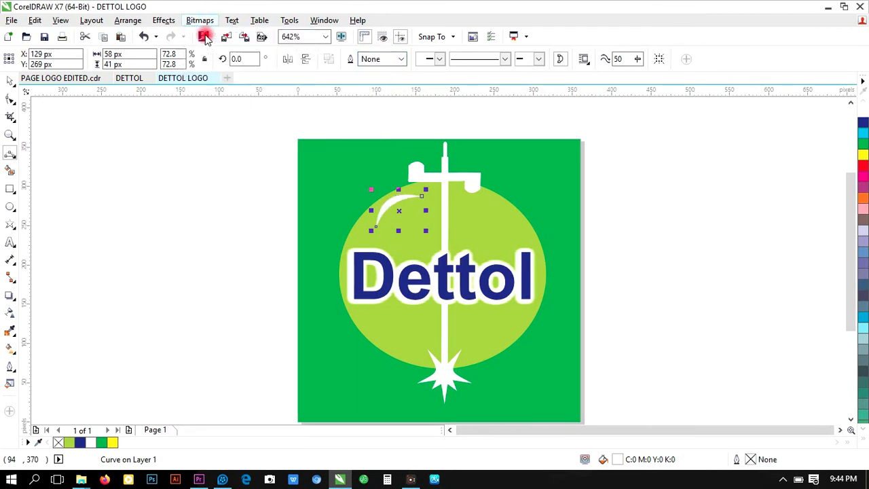
key("Return")
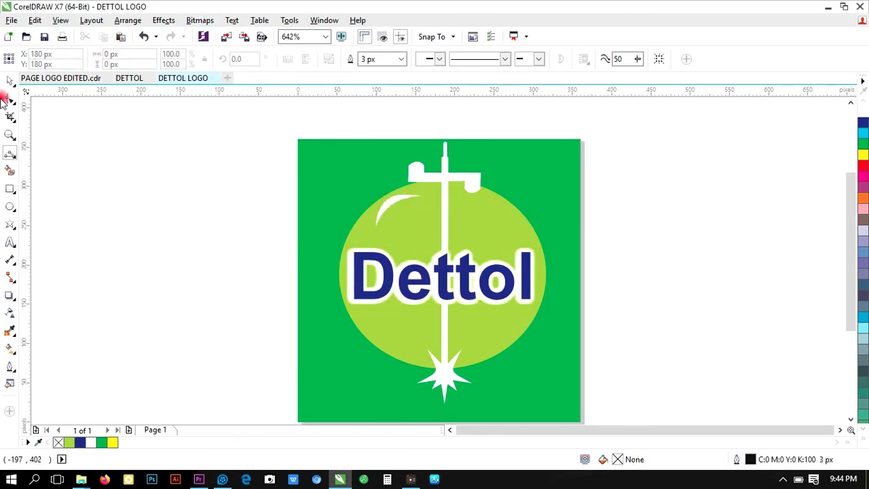
Apply a Gaussian Blur with a 3.9-pixel radius to the crescent bitmap and shift it slightly down and to the left
left_click(11, 80)
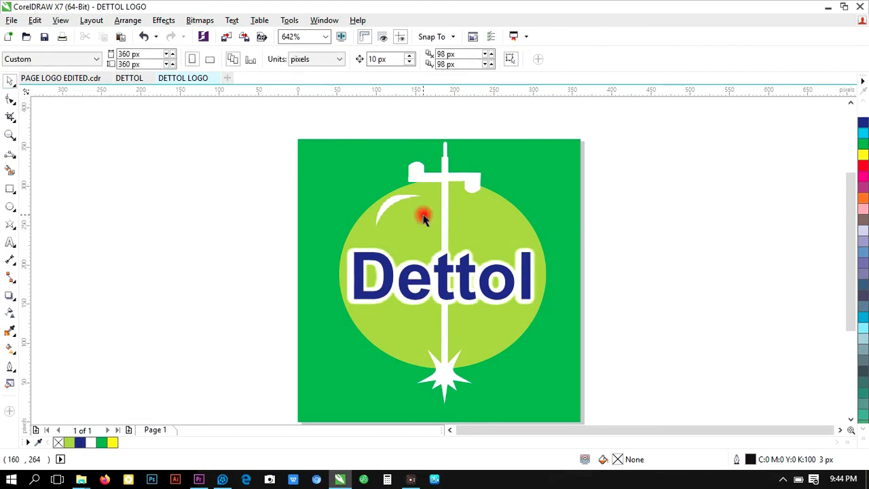
left_click(397, 206)
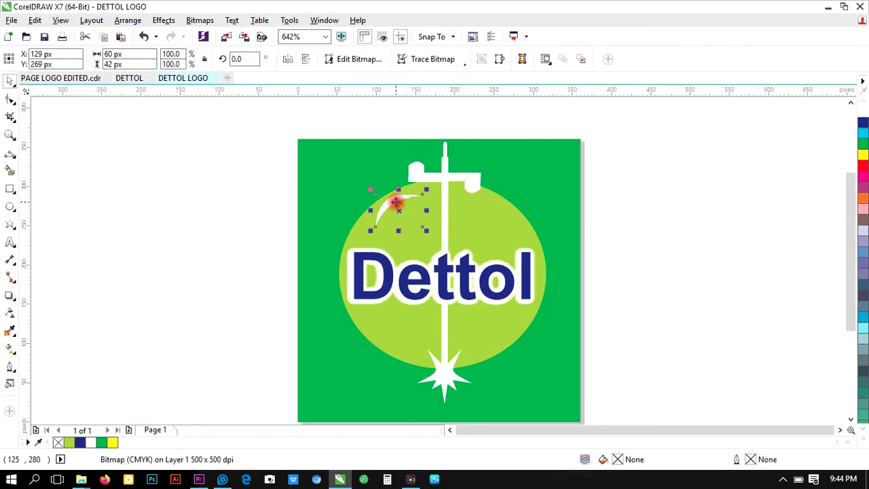
left_click(199, 21)
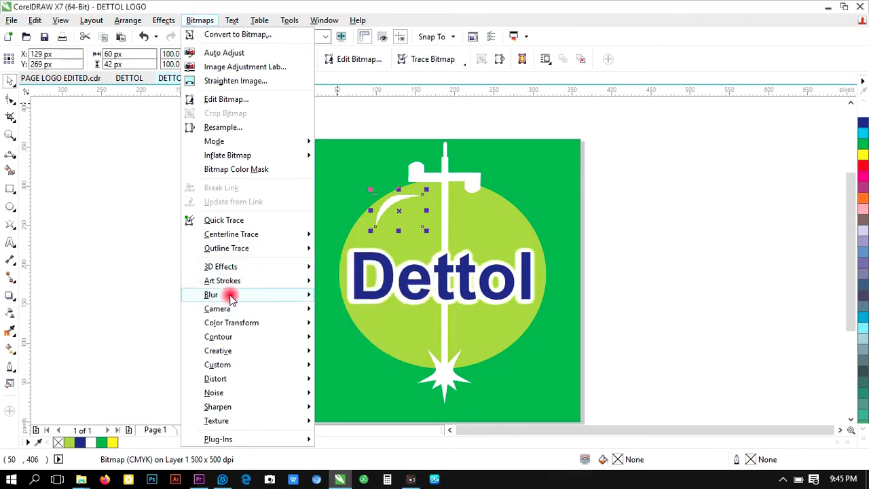
mouse_move(287, 294)
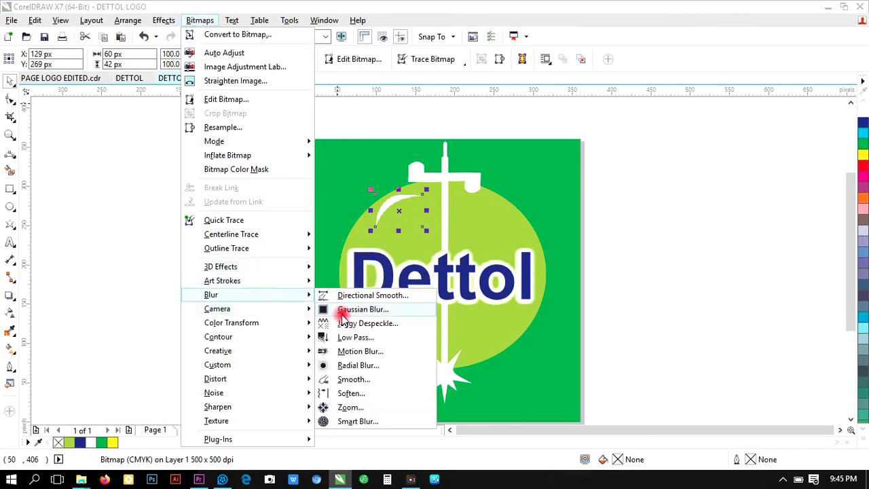
left_click(342, 311)
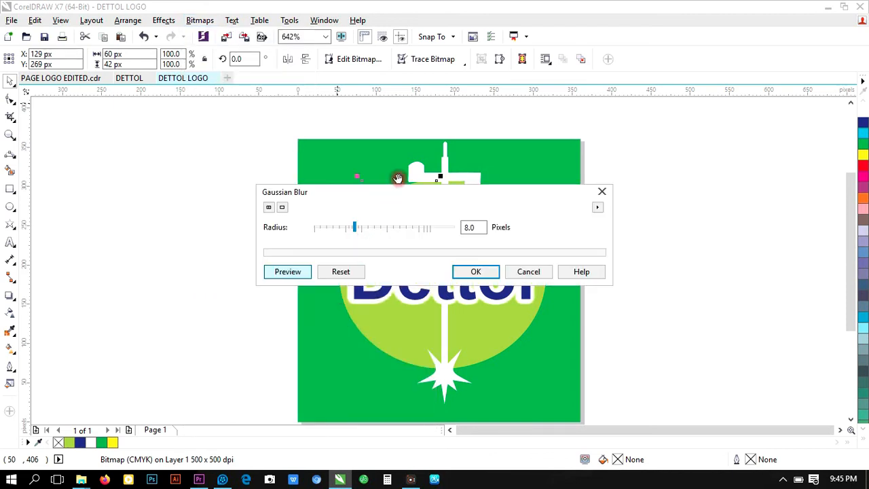
left_click_drag(411, 197, 420, 275)
left_click_drag(363, 301, 355, 301)
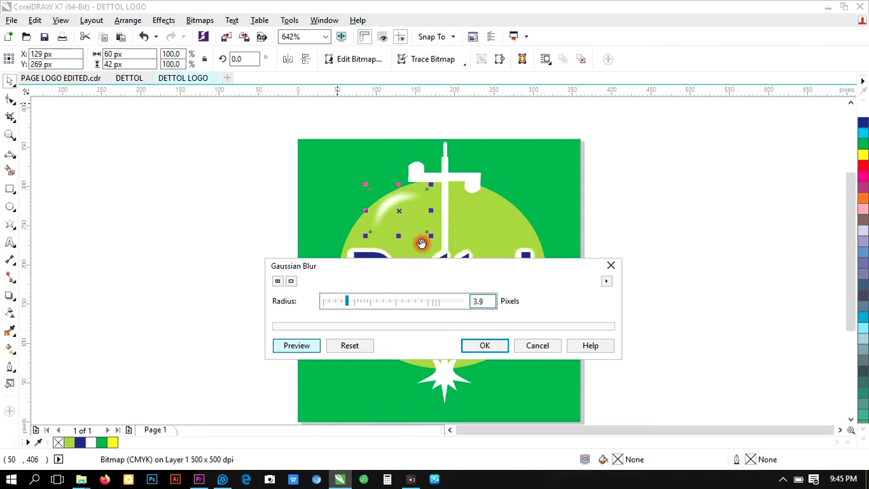
left_click(485, 346)
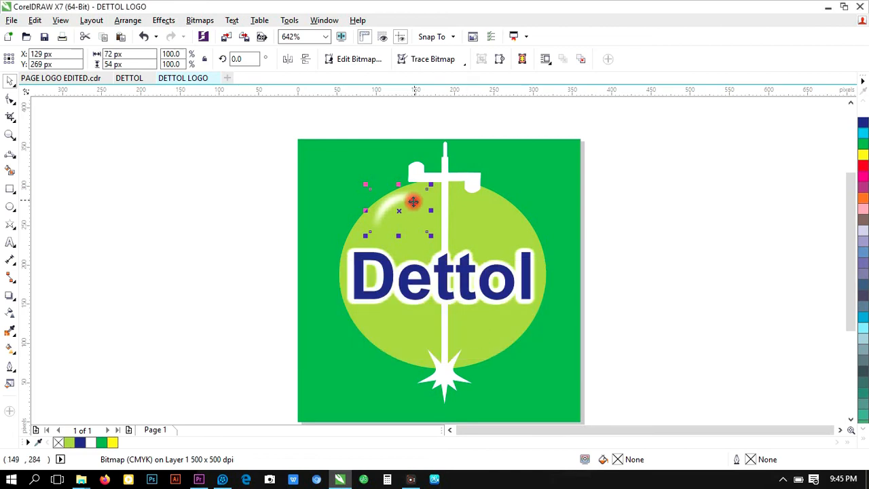
left_click_drag(398, 210, 394, 212)
left_click(174, 242)
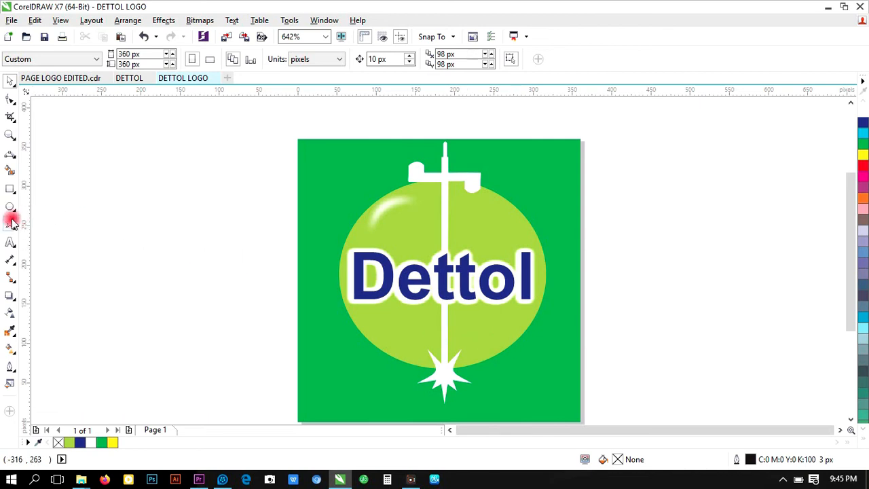
Draw a rectangle about 89 × 24 px on the empty area beside the page and give it a hairline outline
left_click(12, 190)
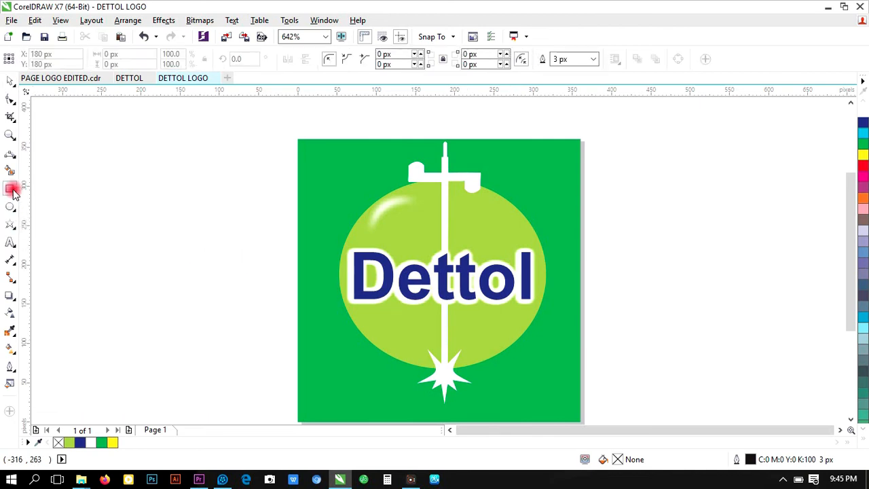
left_click_drag(93, 164, 165, 184)
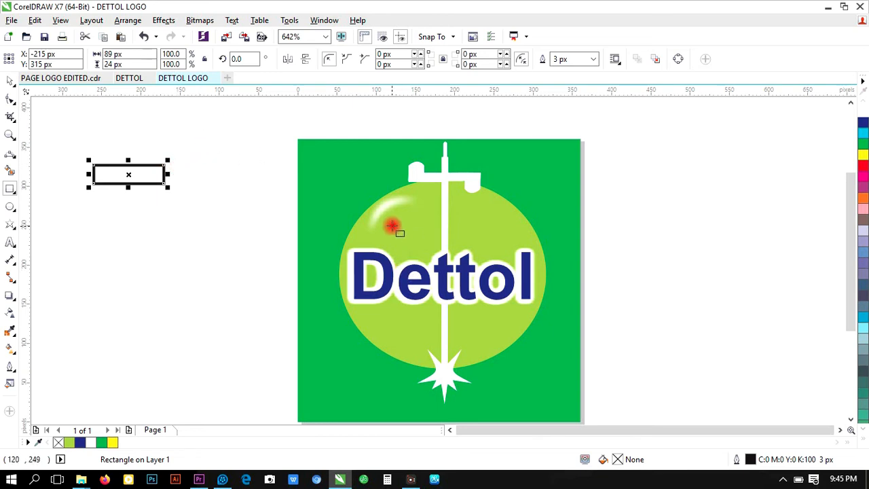
left_click(592, 59)
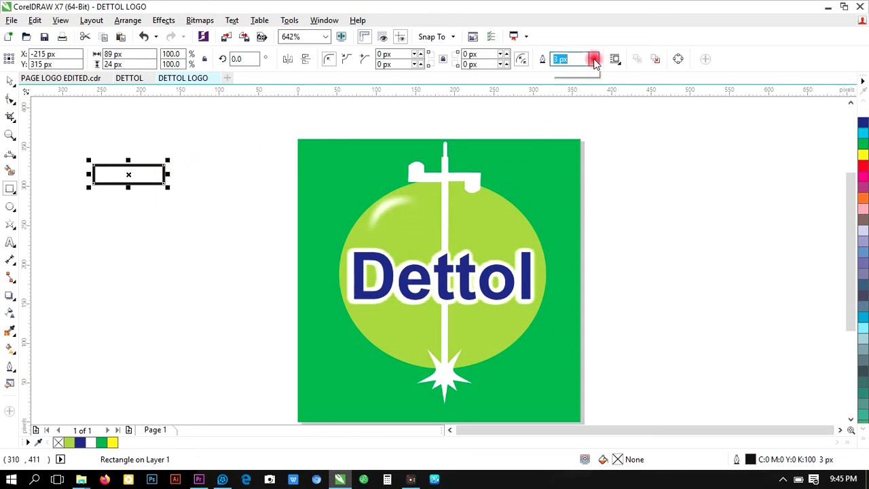
left_click(573, 82)
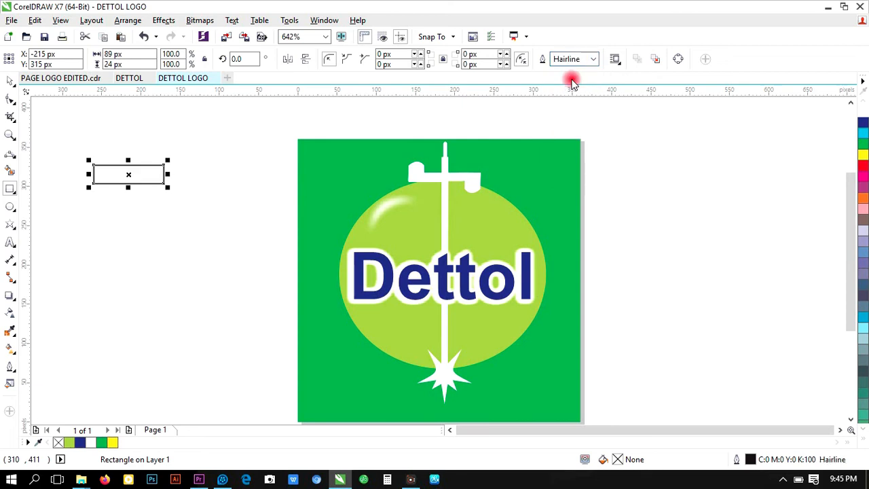
Convert the outlined rectangle to curves and bend its bottom edge downward into an arc
left_click(7, 100)
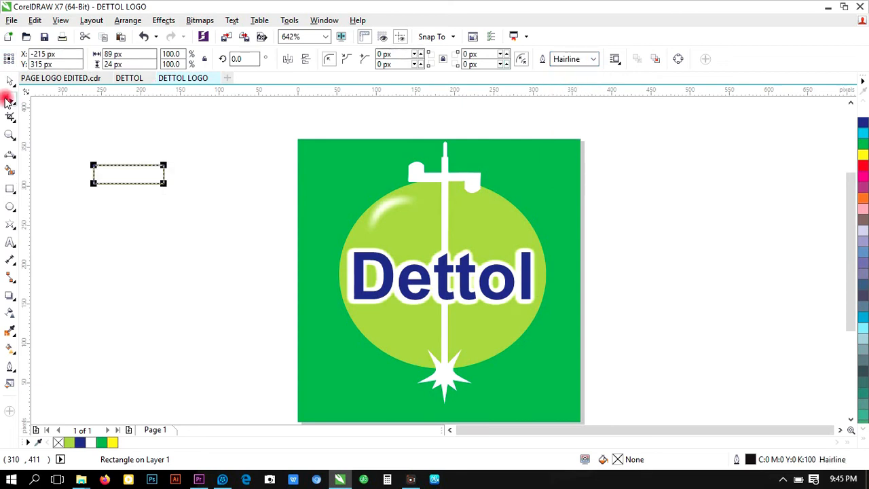
left_click(119, 20)
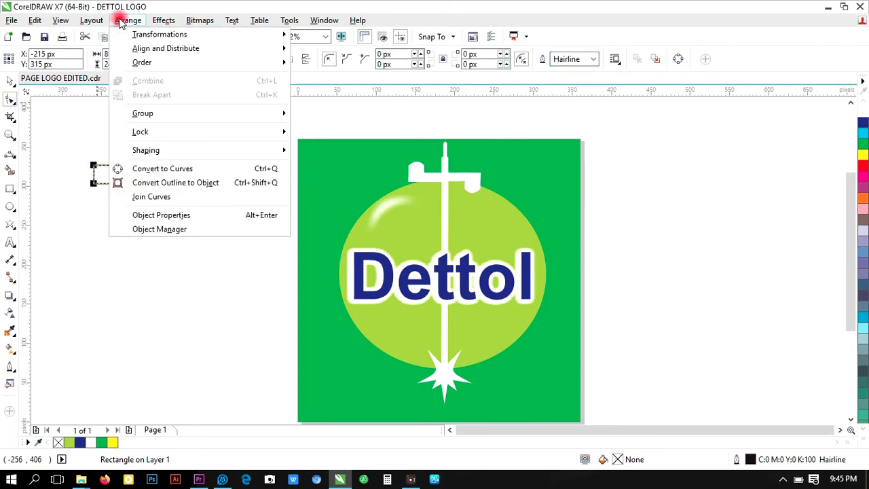
left_click(182, 169)
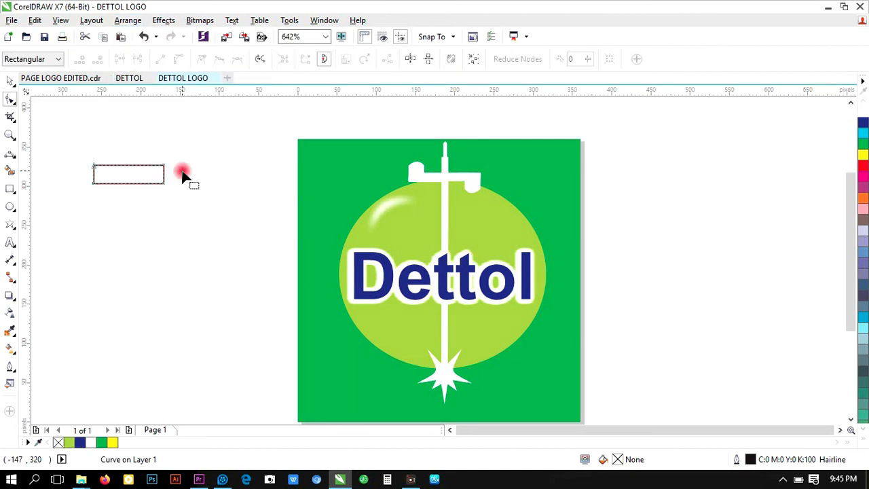
left_click_drag(82, 177, 190, 200)
left_click(178, 60)
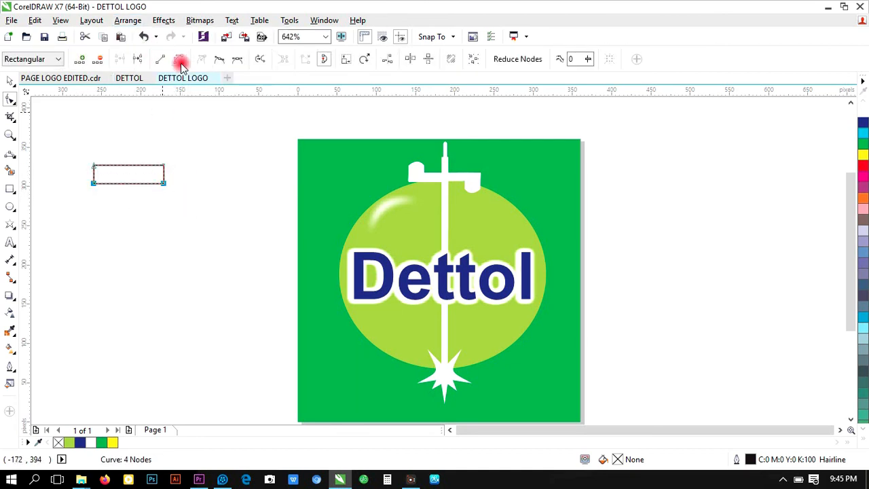
left_click_drag(124, 189, 121, 198)
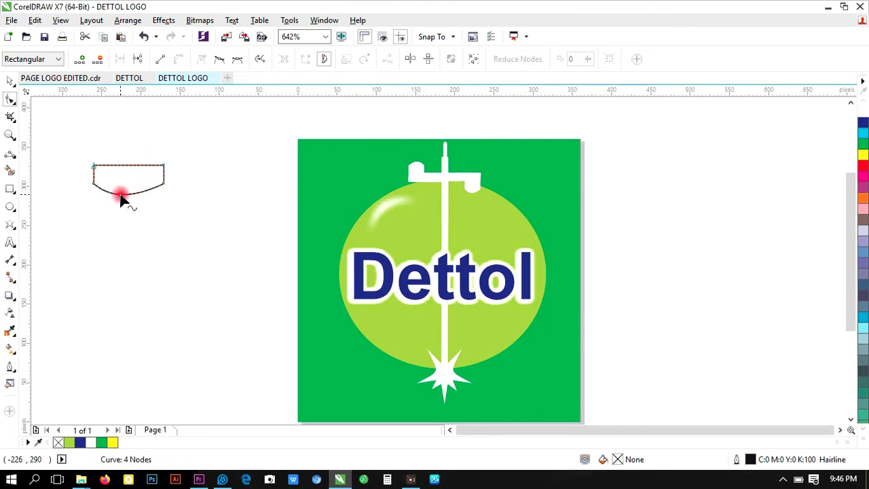
Bend the shape's top edge downward into a shallow arc and fill the shape with yellow
left_click_drag(78, 154, 180, 170)
left_click(182, 59)
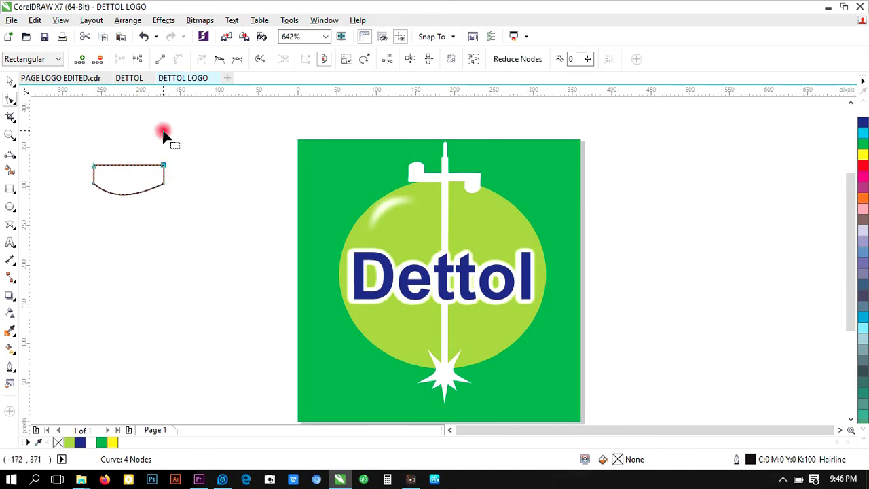
left_click_drag(133, 170, 130, 175)
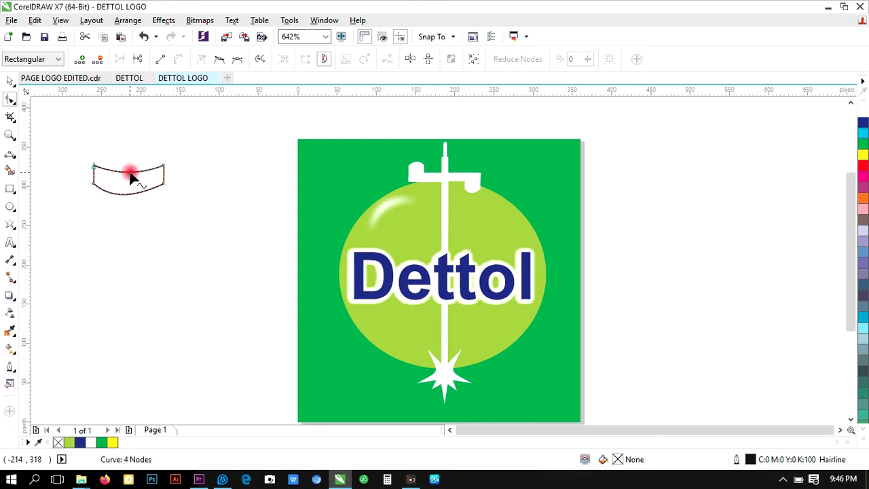
left_click(862, 155)
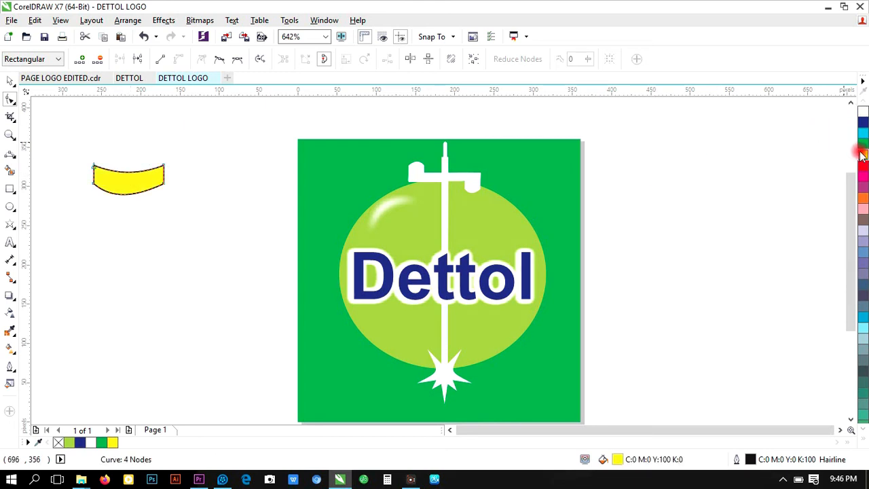
Rotate the yellow curved shape to about 59° and scale it proportionally to about 49 × 65 px
left_click(8, 81)
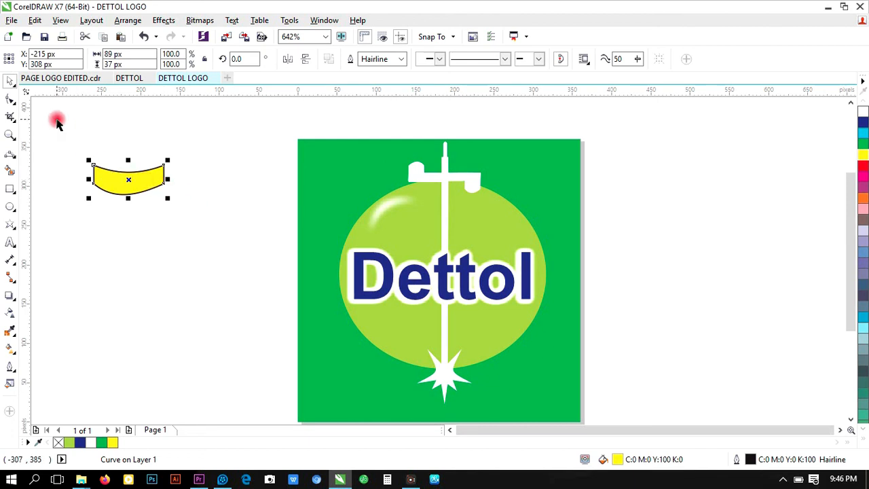
left_click(126, 178)
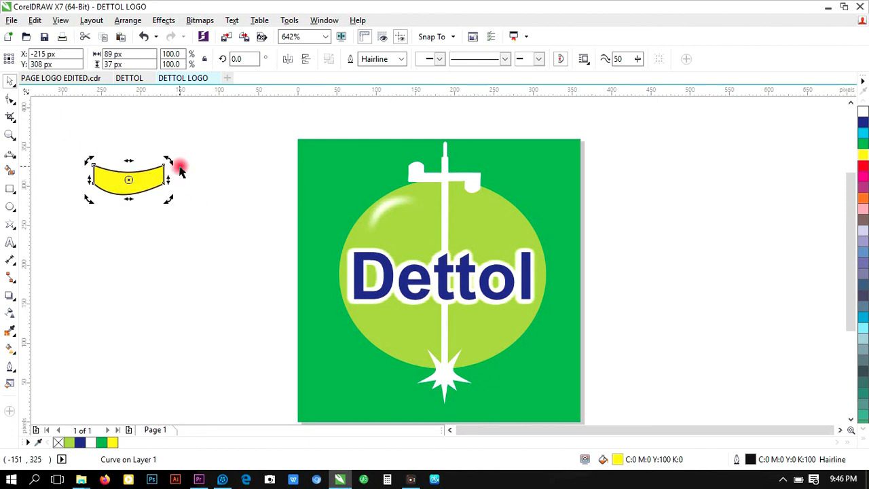
left_click_drag(171, 160, 134, 136)
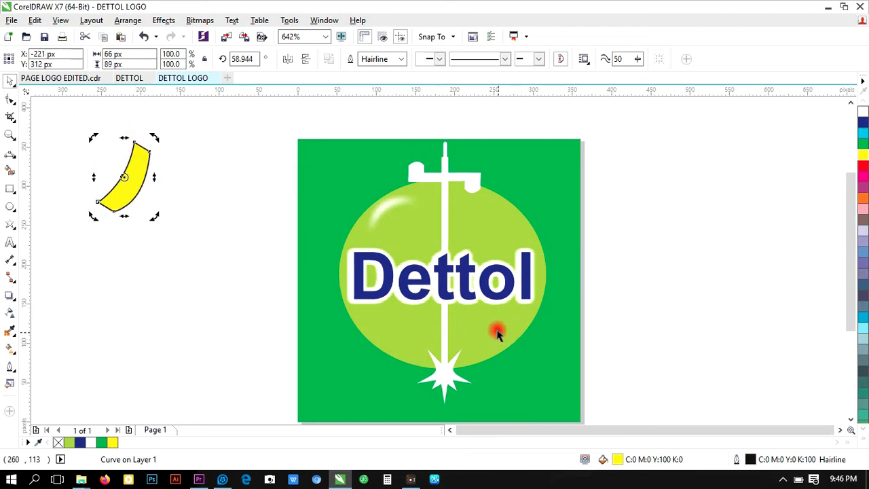
left_click(145, 149)
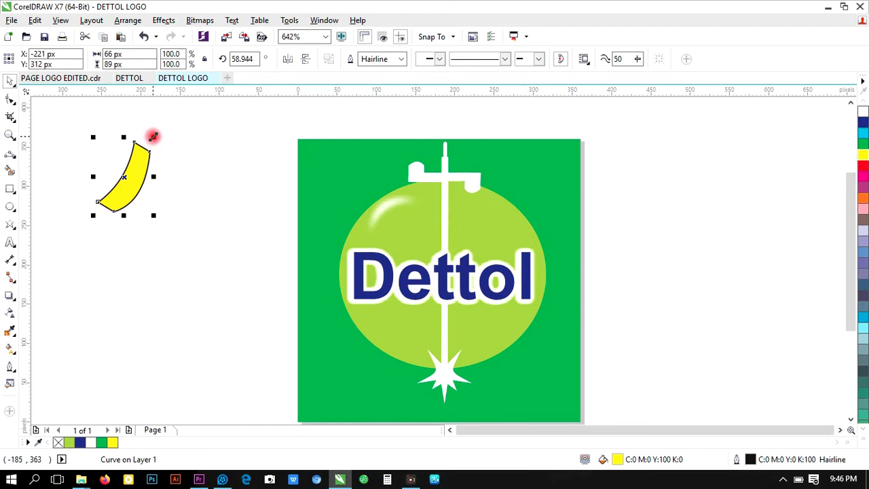
left_click_drag(154, 136, 140, 156)
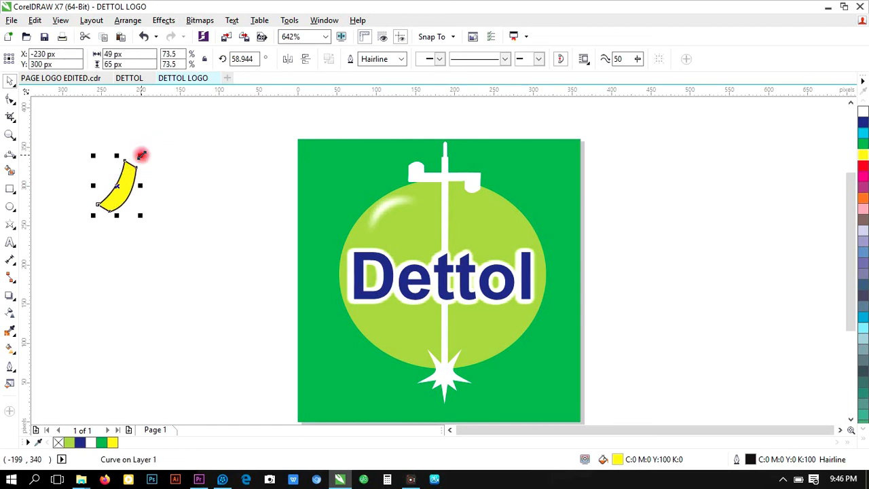
Place the yellow shape in the ellipse's lower right at about 46 × 46 px, rotated about 45°, and remove its outline
left_click_drag(119, 184, 503, 324)
left_click(503, 322)
left_click(508, 319)
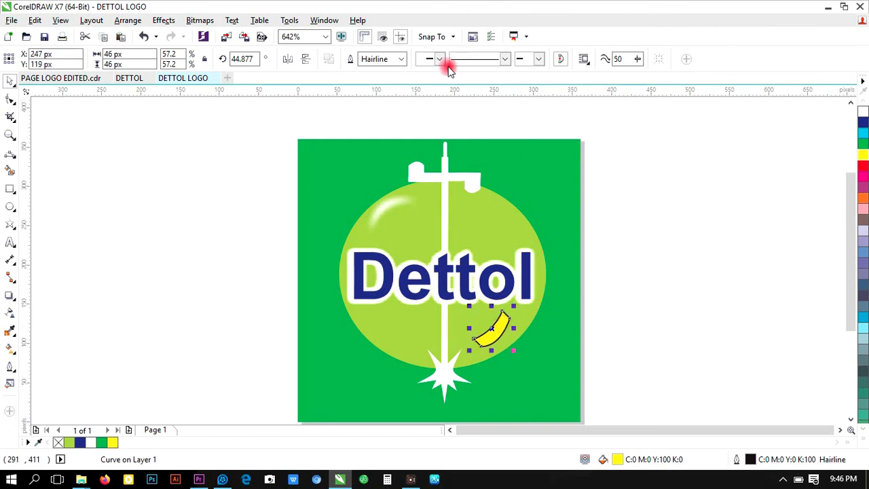
left_click(401, 59)
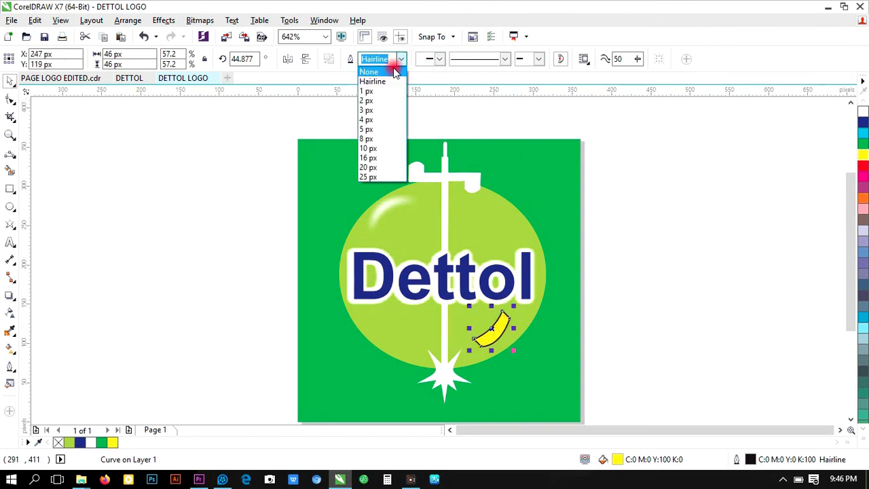
left_click(395, 72)
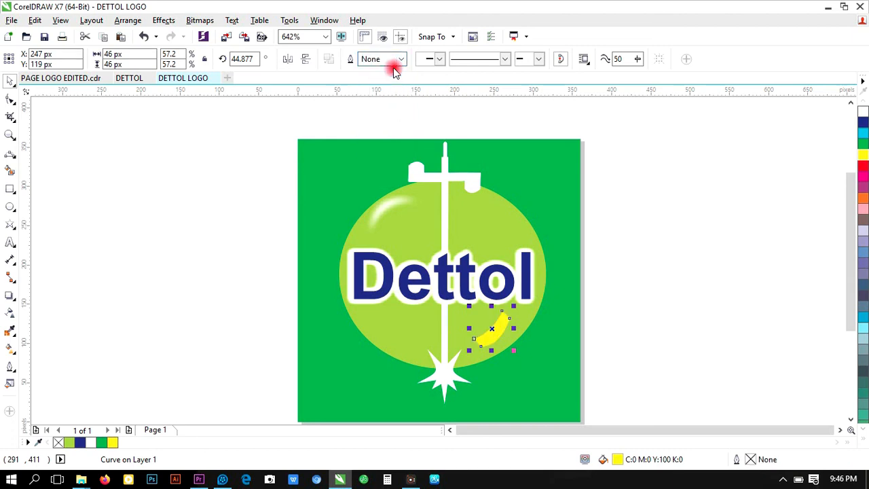
left_click(656, 207)
Convert the yellow shape to a 500 dpi CMYK bitmap with anti-aliasing and a transparent background
left_click(498, 342)
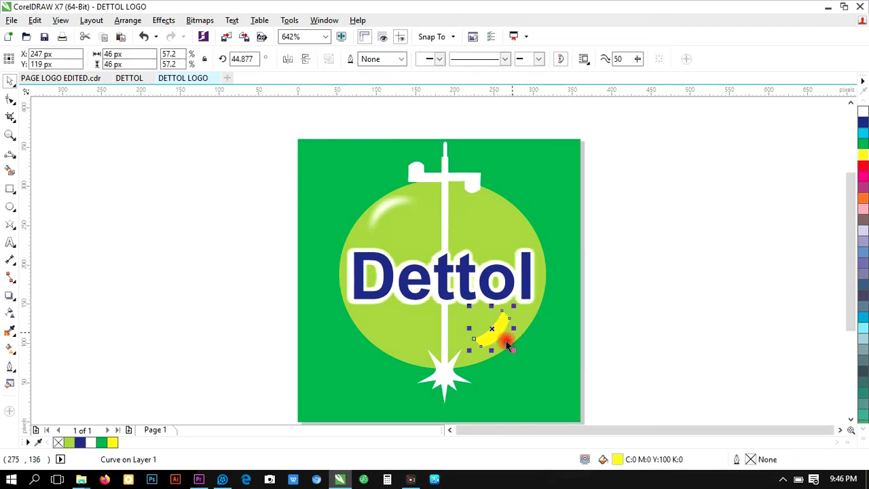
left_click(190, 22)
left_click(231, 35)
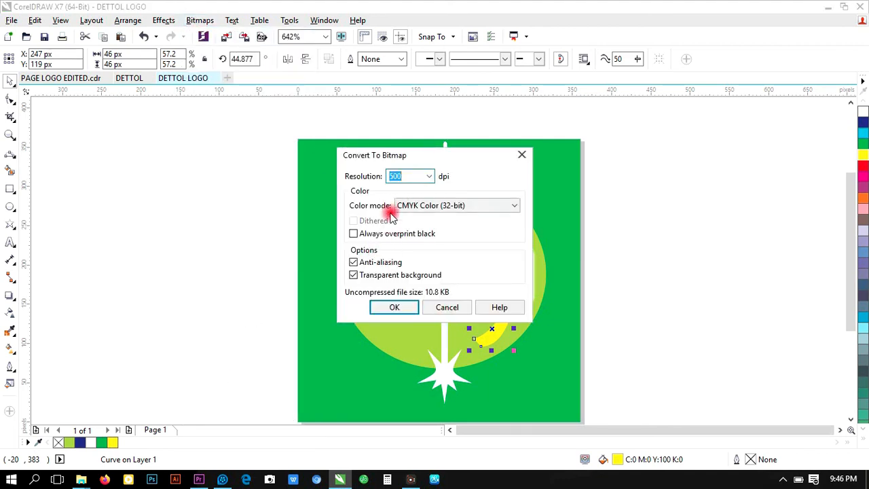
left_click(389, 304)
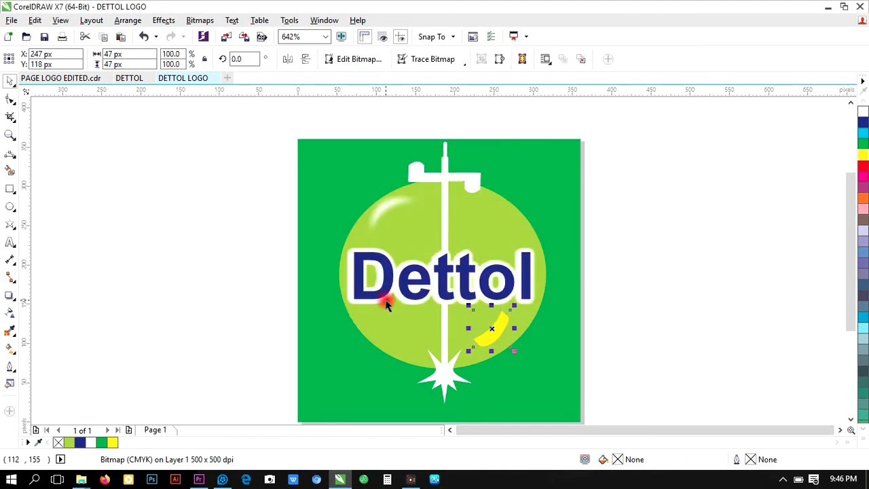
Apply a Gaussian Blur with a 4.1-pixel radius to the yellow bitmap
left_click(203, 22)
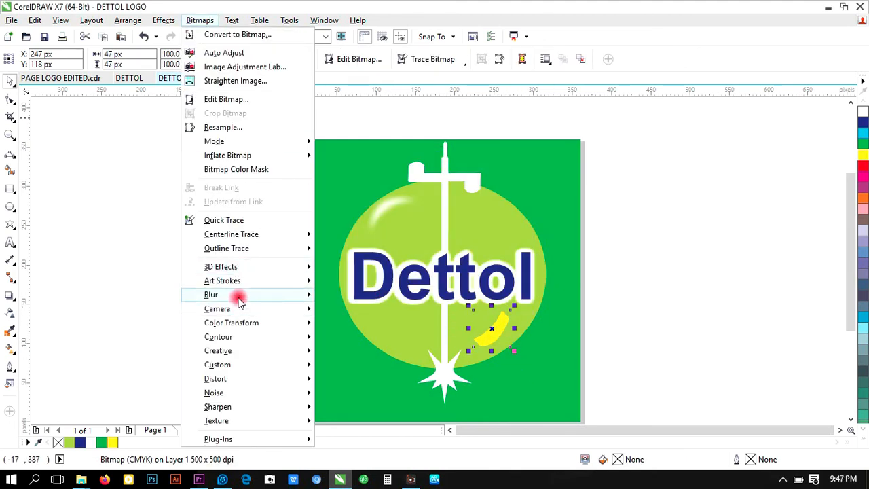
mouse_move(238, 299)
left_click(335, 310)
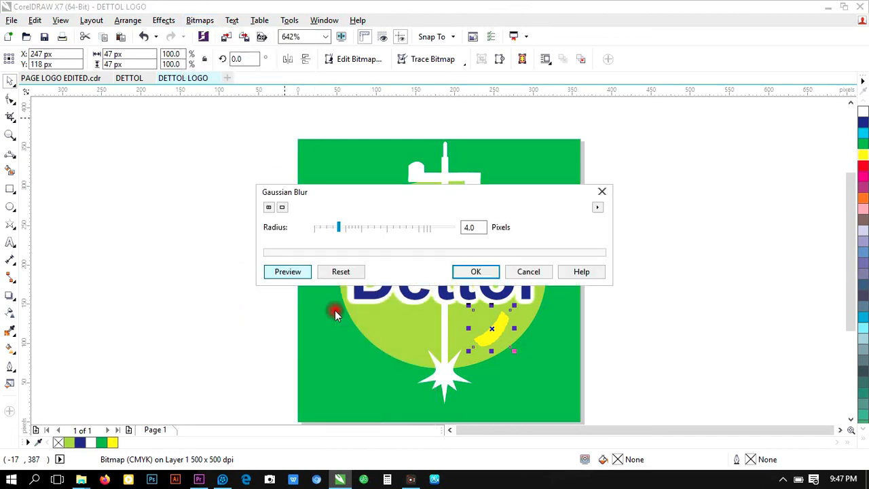
left_click(357, 227)
left_click_drag(355, 227, 340, 228)
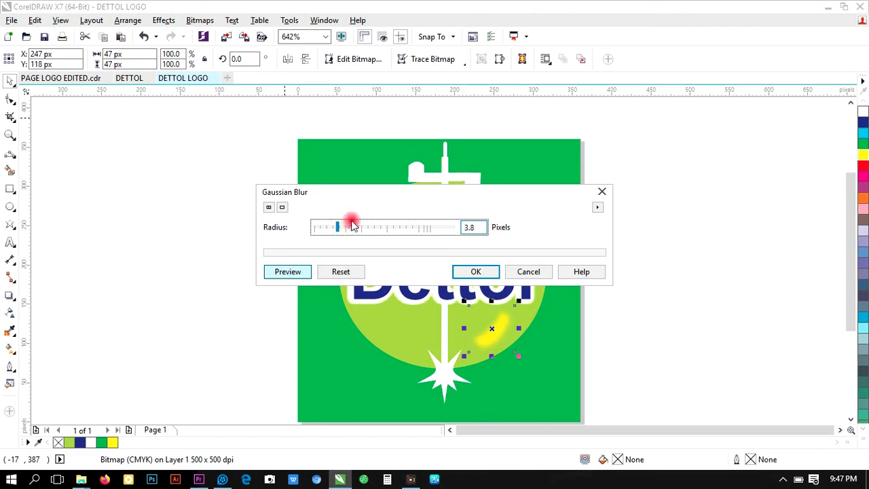
left_click(483, 276)
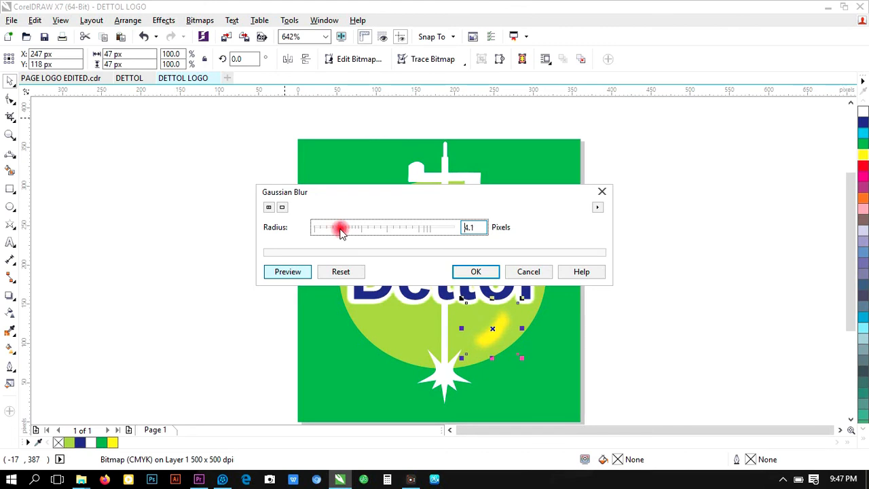
left_click(470, 269)
Duplicate the blurred white highlight, move the copy to the ellipse's lower right edge and rotate it to about 208°
left_click(328, 271)
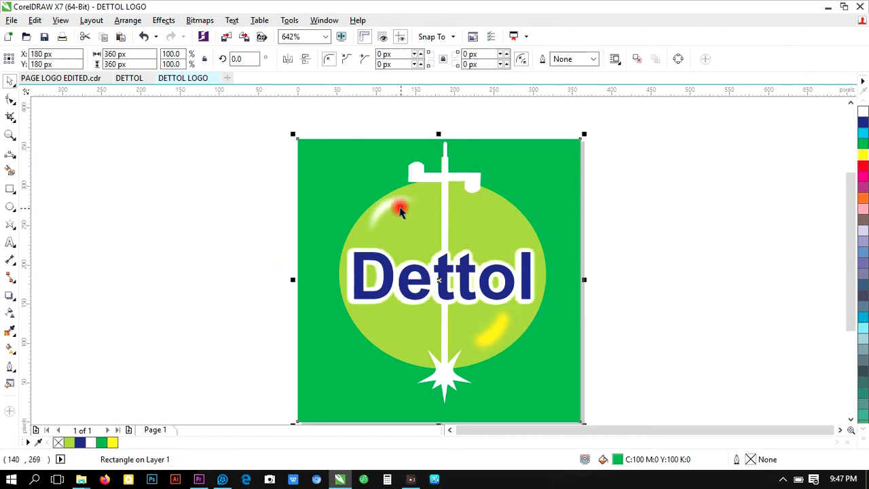
left_click(391, 204)
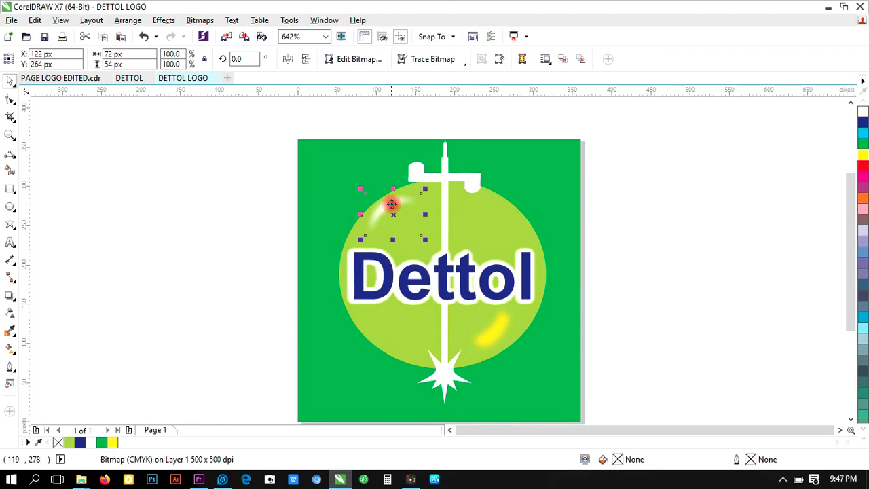
key("ctrl+d")
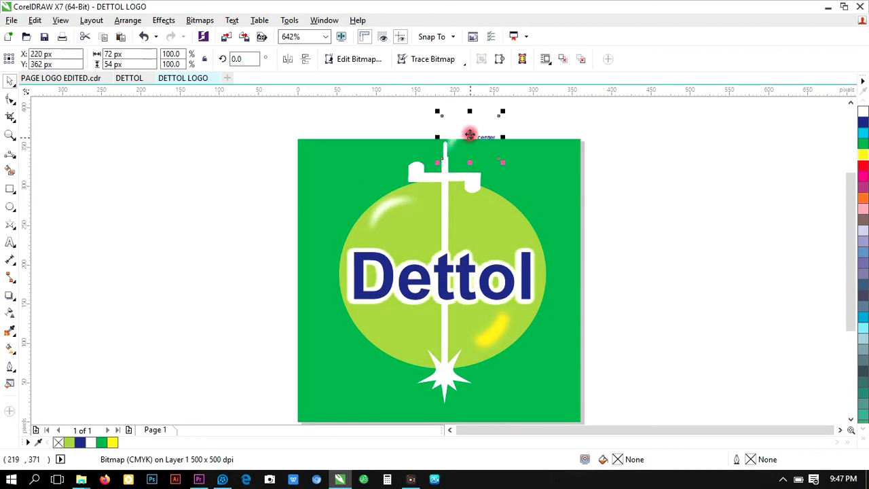
left_click_drag(470, 136, 530, 313)
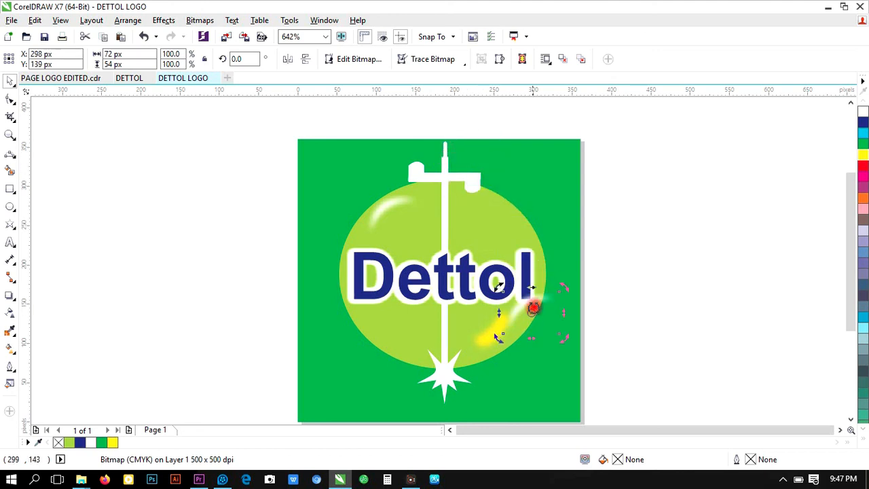
left_click_drag(563, 285, 559, 359)
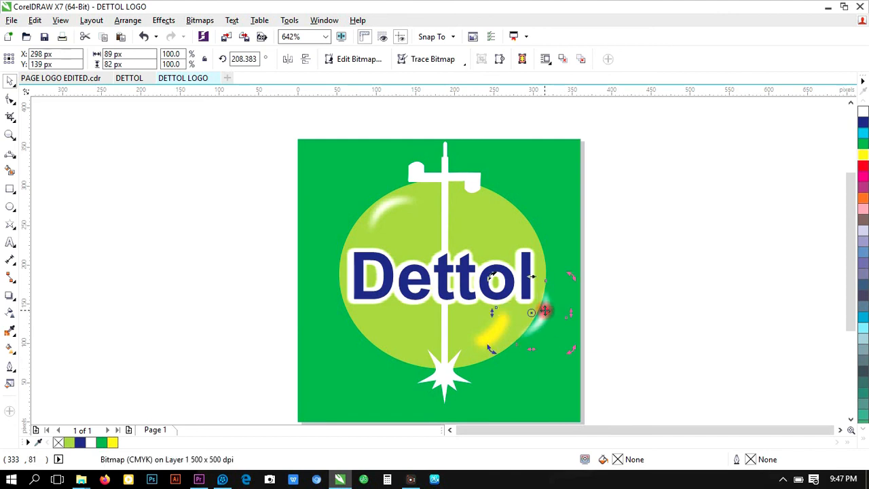
Move the rotated white highlight inside the ellipse so that it borders the yellow highlight's outer edge
left_click_drag(545, 314, 508, 324)
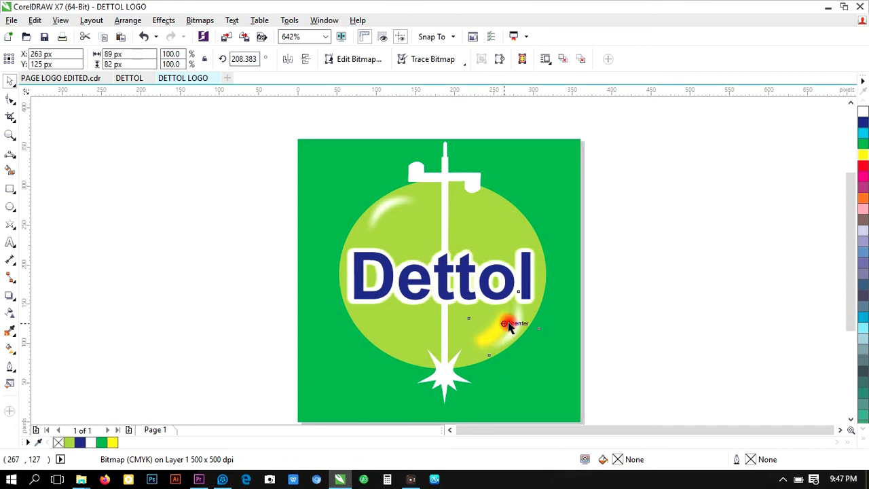
left_click(514, 323)
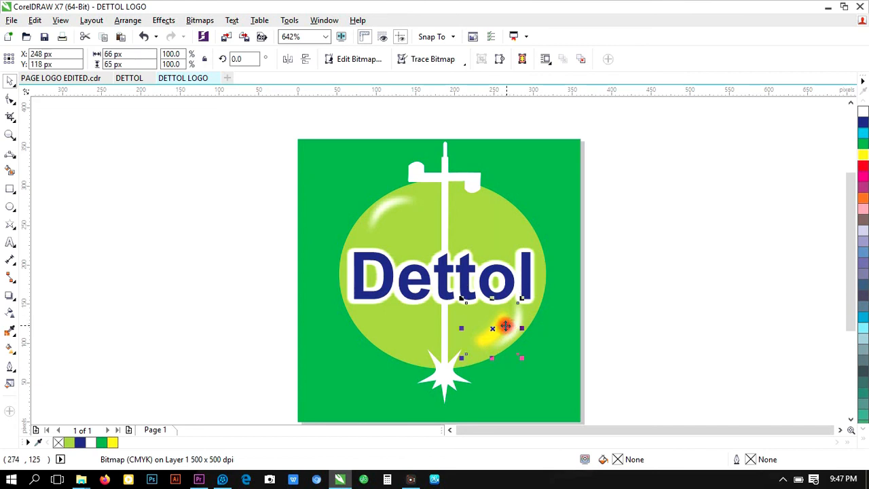
left_click(591, 342)
left_click_drag(526, 321, 496, 324)
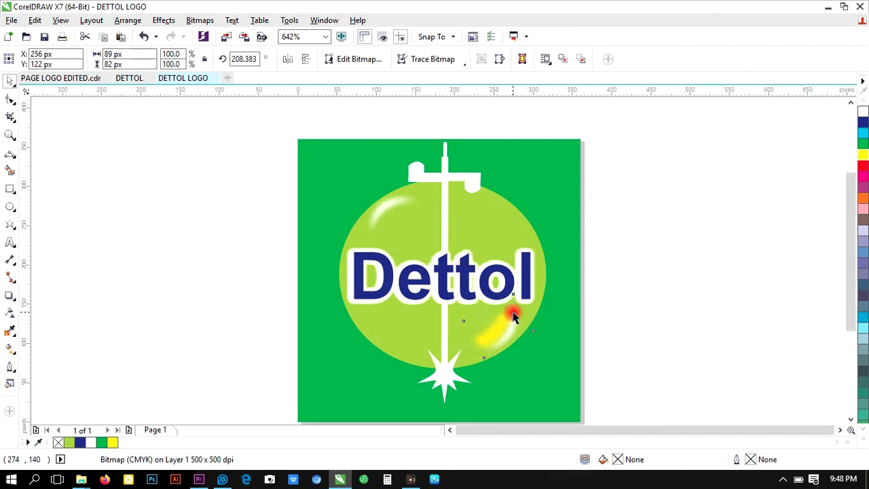
Shift the yellow highlight slightly up and to the right so that it nestles against the white highlight
left_click(508, 325)
left_click(514, 320)
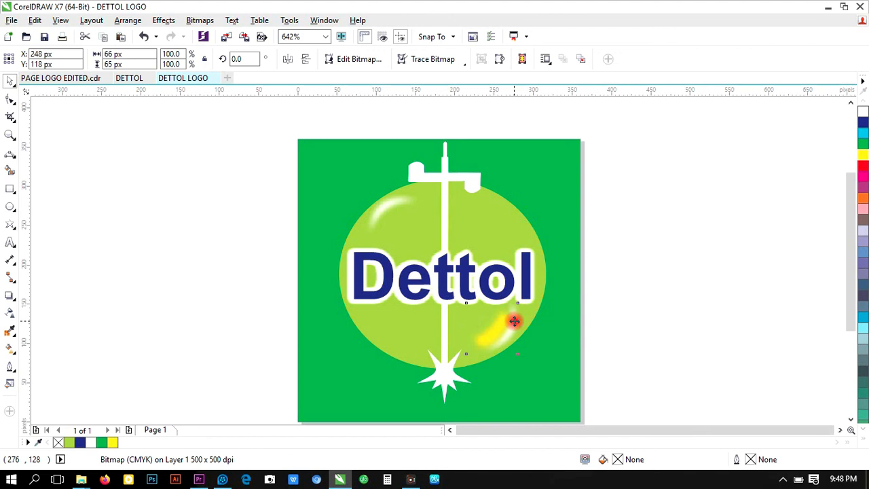
left_click(580, 329)
left_click(509, 329)
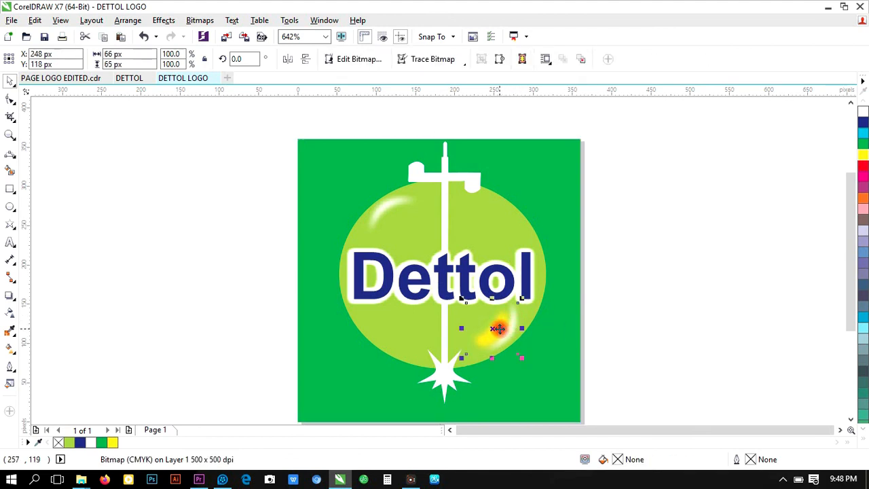
left_click_drag(498, 329, 496, 329)
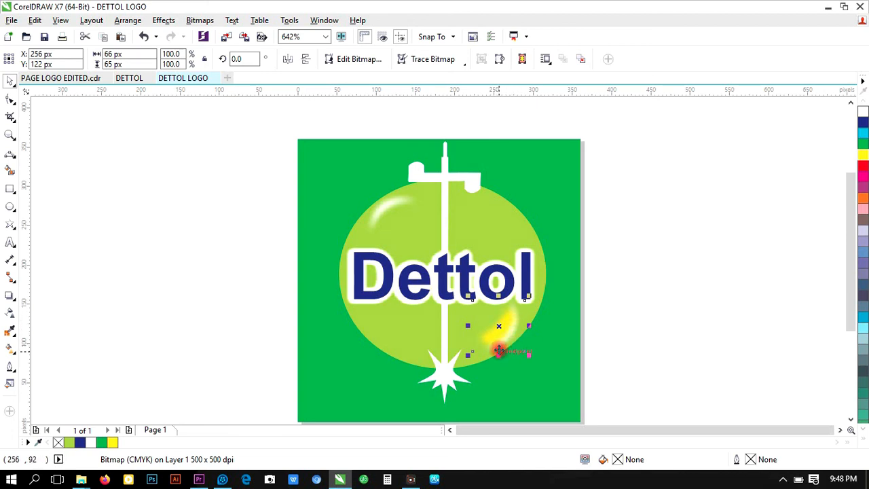
left_click(651, 298)
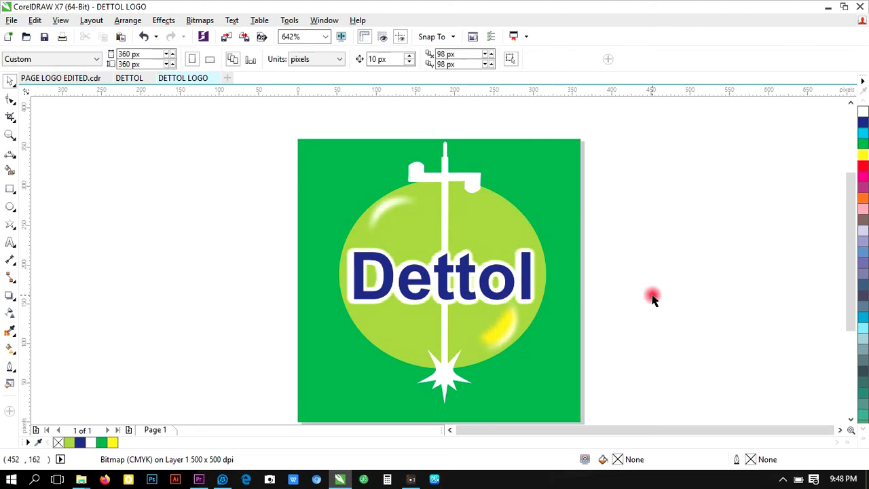
Stretch the yellow highlight vertically to about 71 px tall, keeping its width and centre
left_click(499, 328)
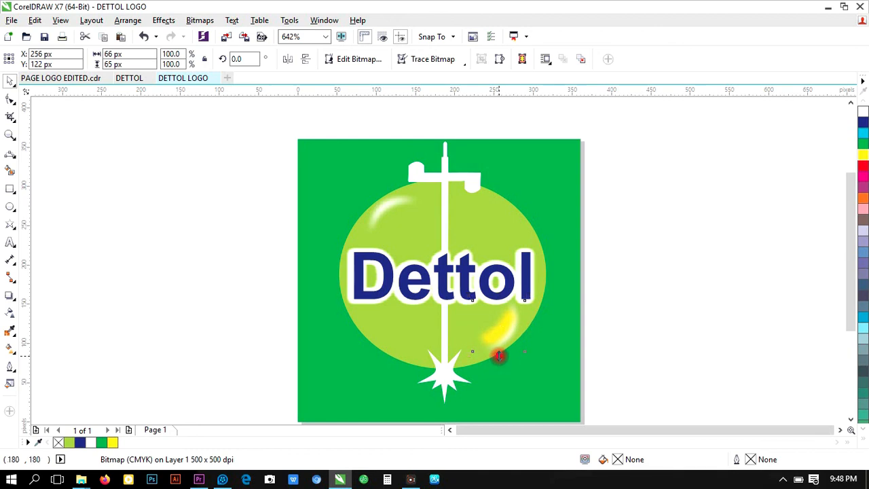
left_click_drag(498, 355, 493, 361)
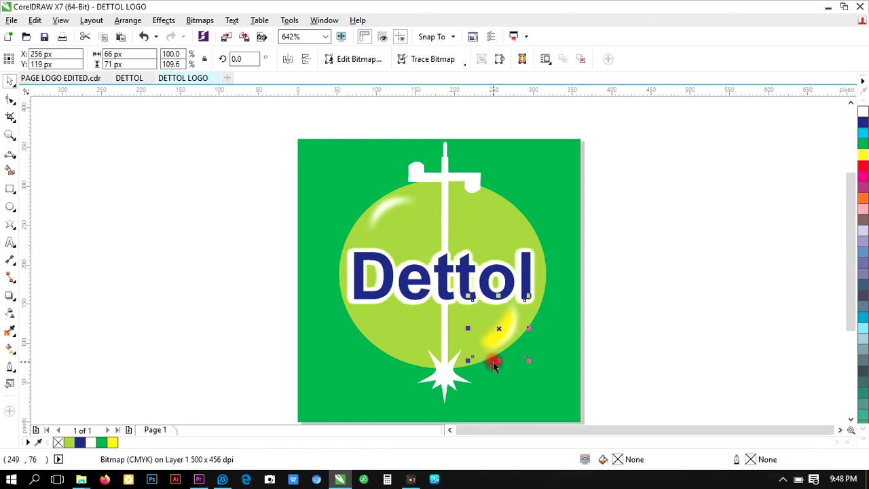
left_click(650, 306)
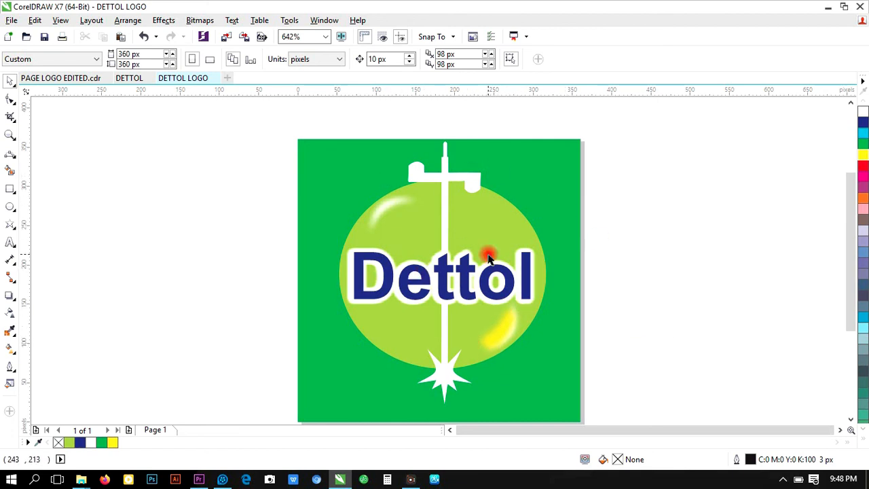
left_click(851, 418)
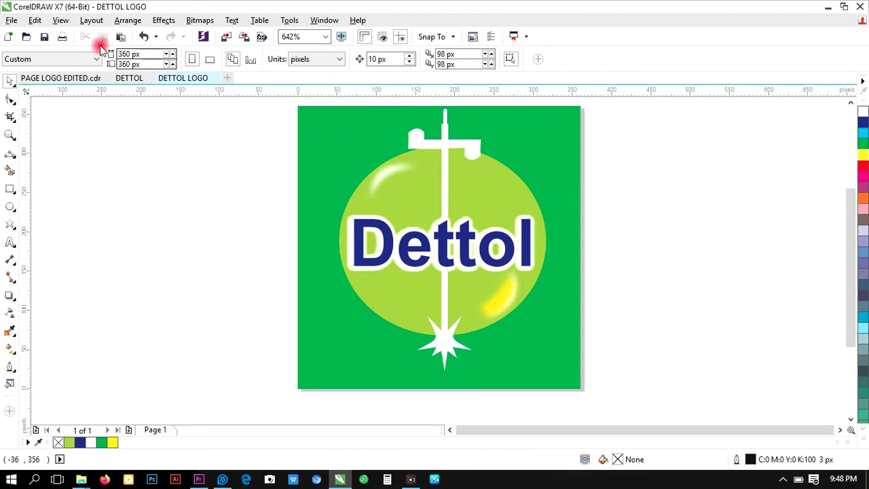
left_click(12, 19)
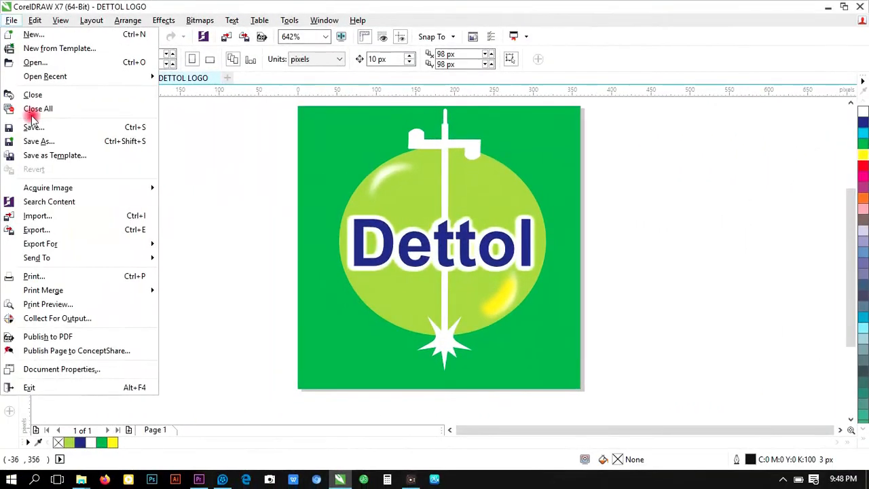
left_click(39, 230)
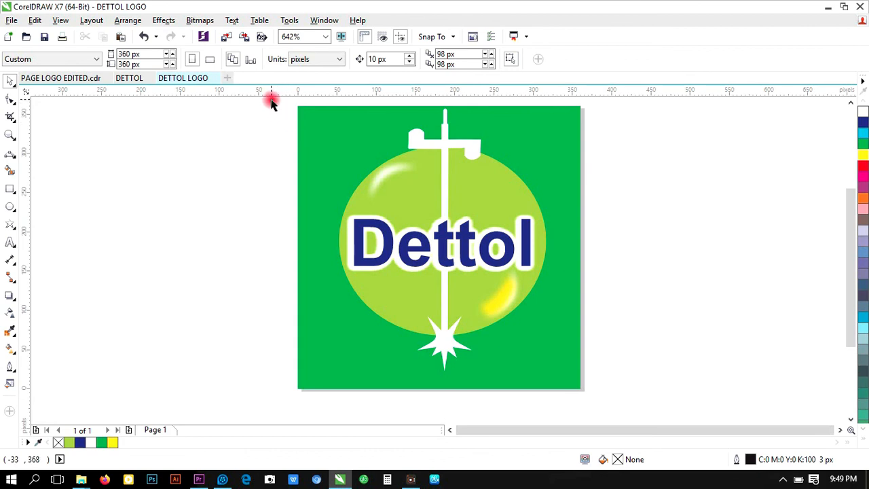
Select all objects of the logo on the page and start exporting the selection
left_click_drag(271, 107, 616, 352)
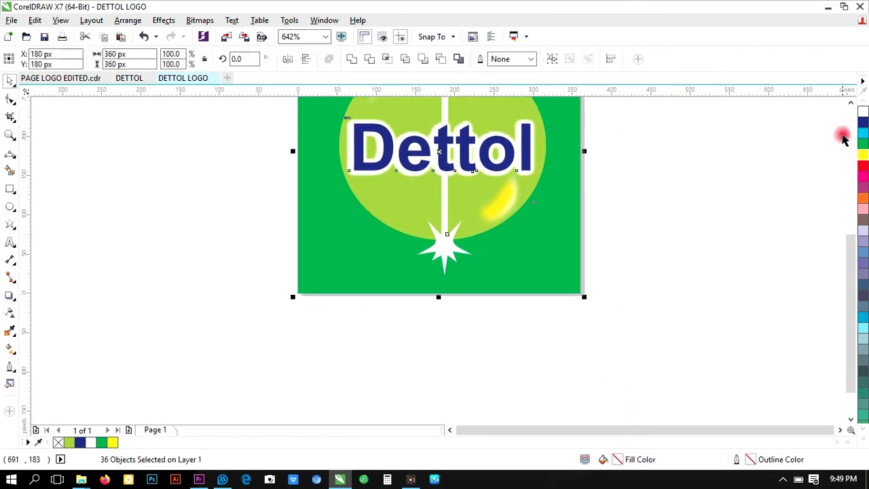
left_click(850, 103)
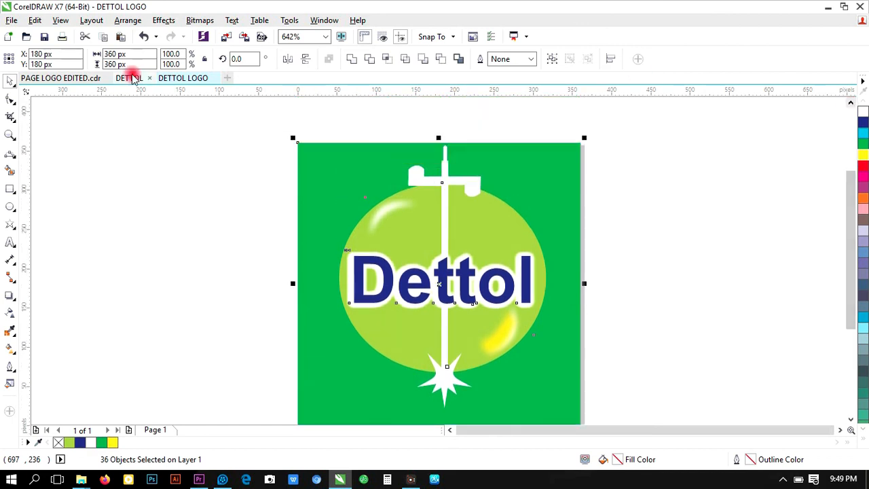
left_click(12, 20)
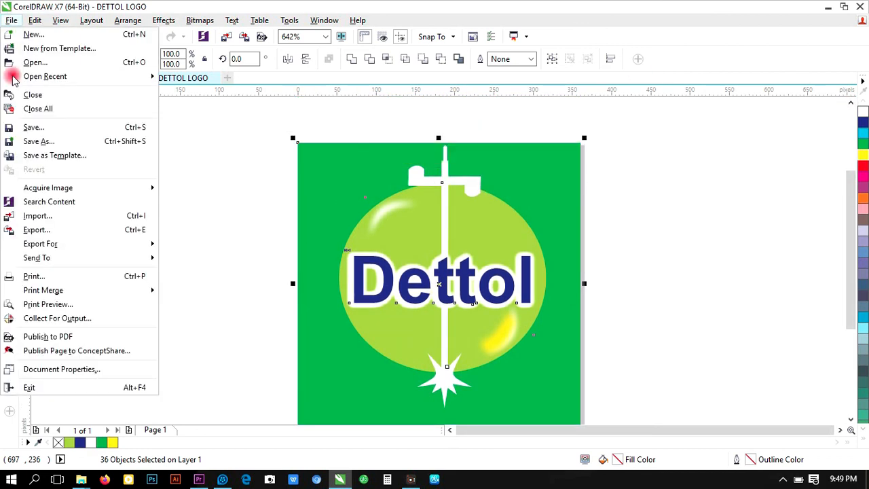
left_click(58, 231)
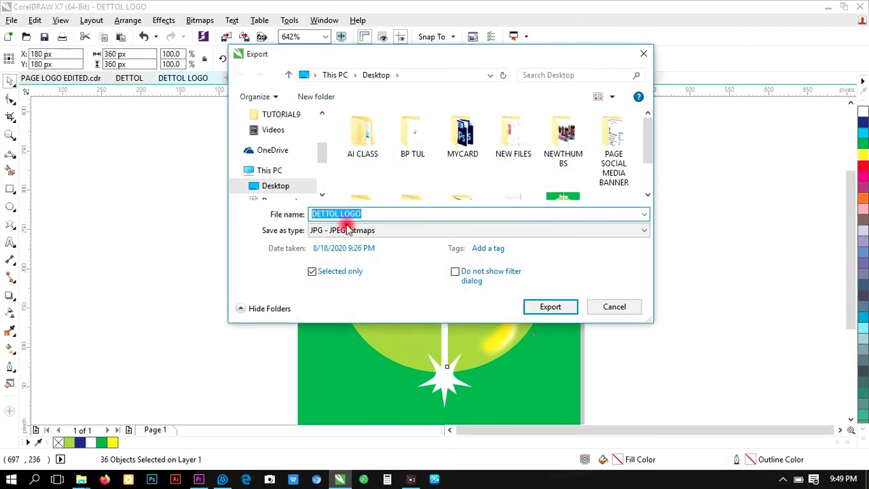
Export the selected artwork to the Desktop as a JPG named DETTOL, accepting the CMYK JPEG settings at 100% quality
left_click(356, 215)
left_click(358, 212)
key("BackSpace")
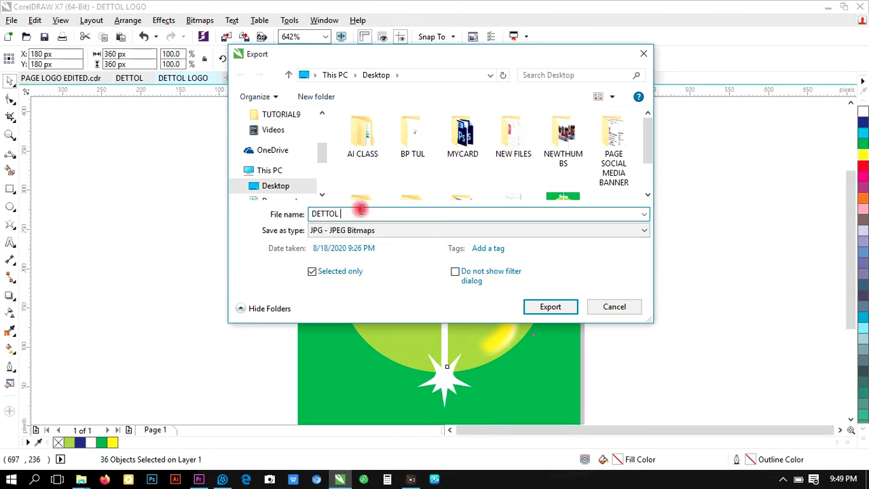
left_click(362, 229)
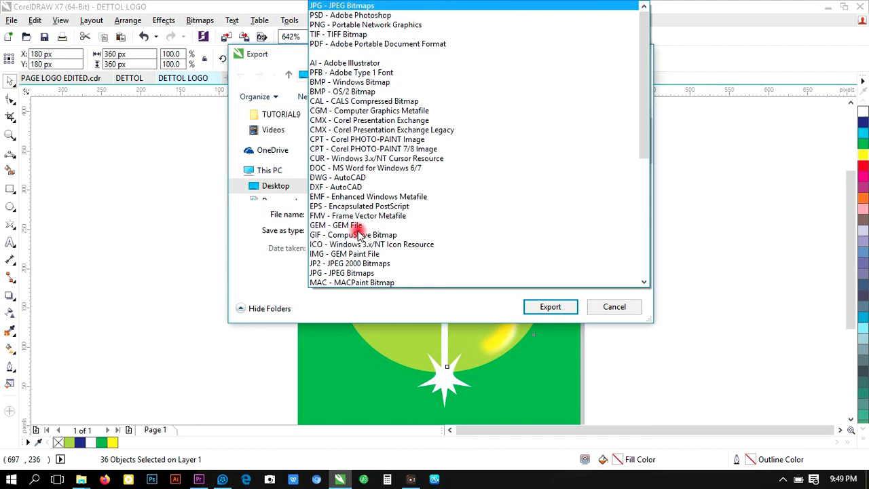
left_click(342, 6)
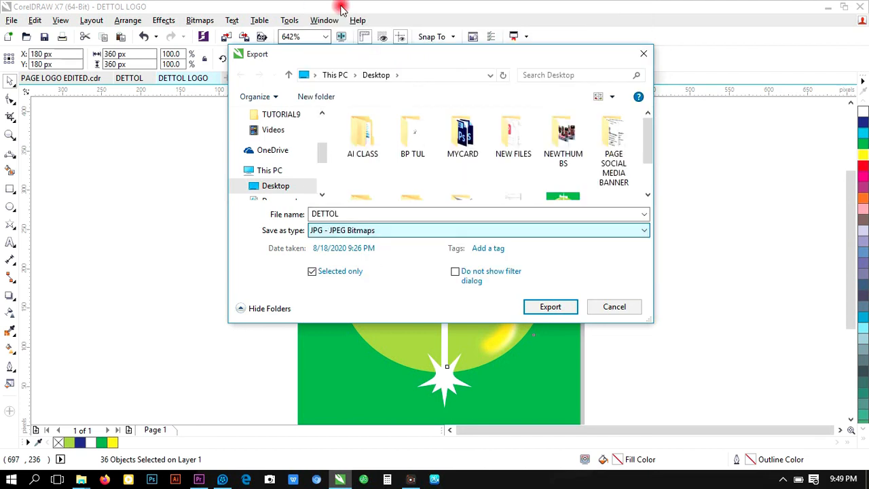
left_click(547, 307)
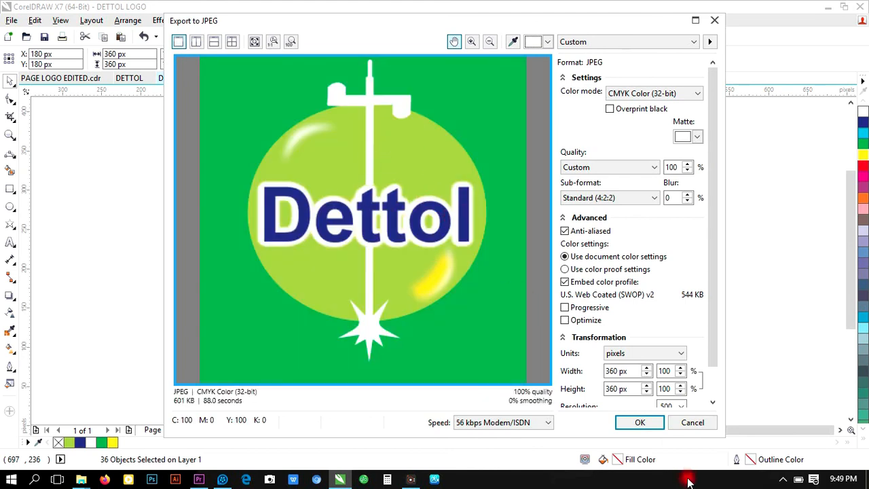
left_click(631, 422)
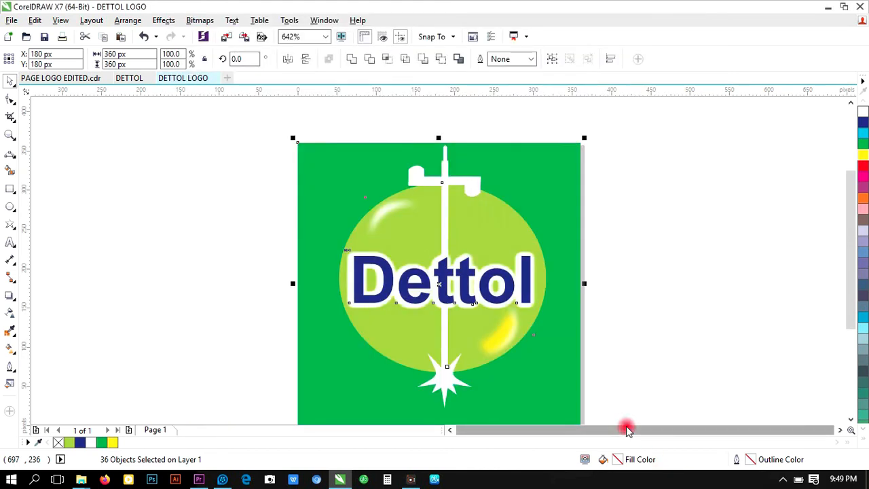
Switch to File Explorer, refresh the view of the Desktop folder and open the exported DETTOL image
left_click(827, 7)
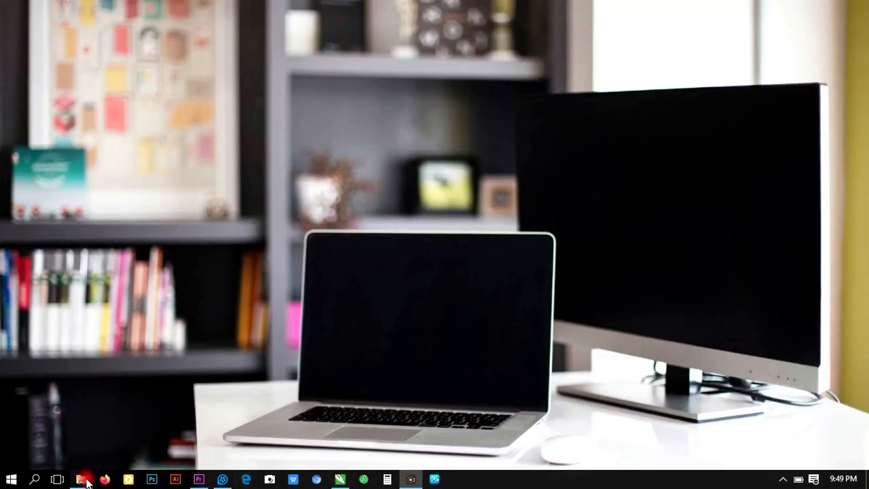
mouse_move(86, 482)
left_click(75, 434)
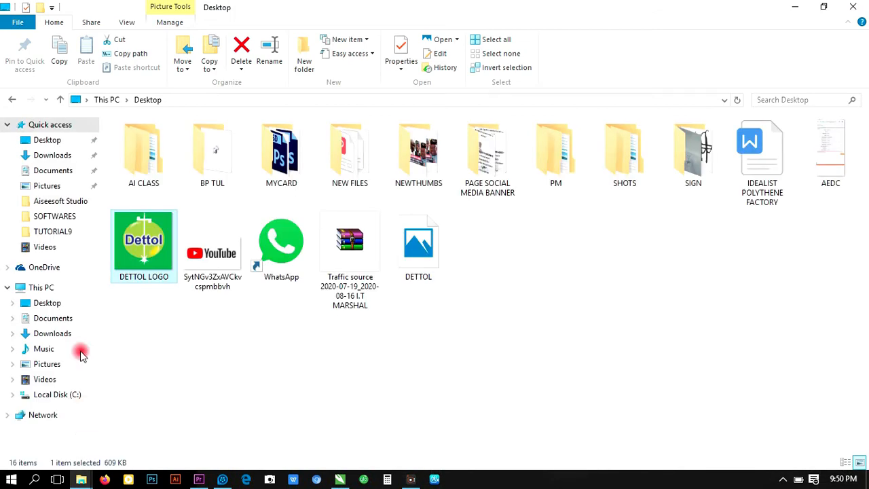
left_click(48, 140)
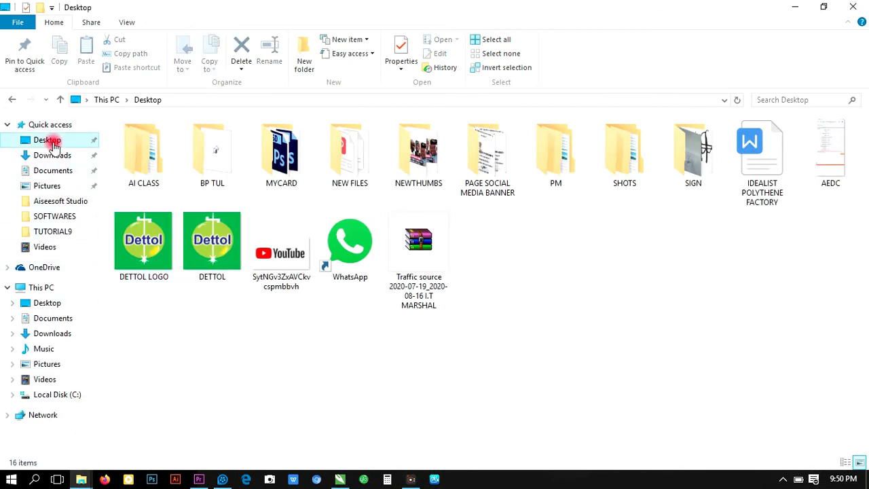
double_click(211, 238)
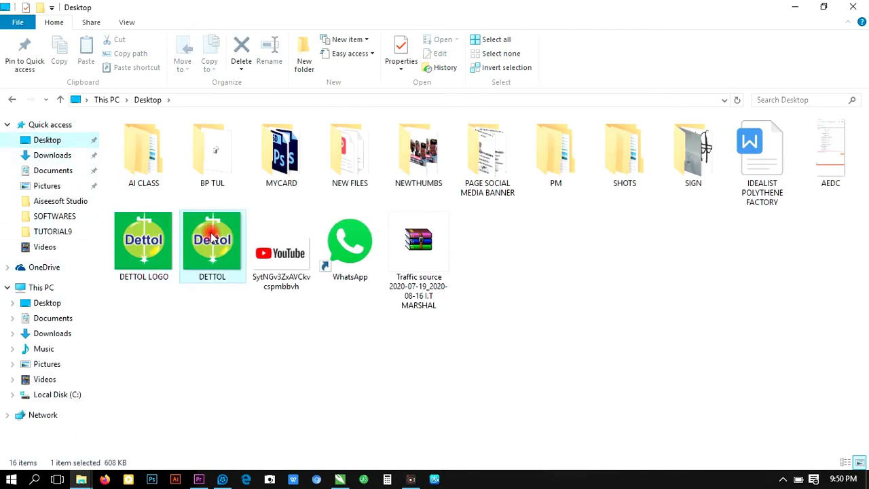